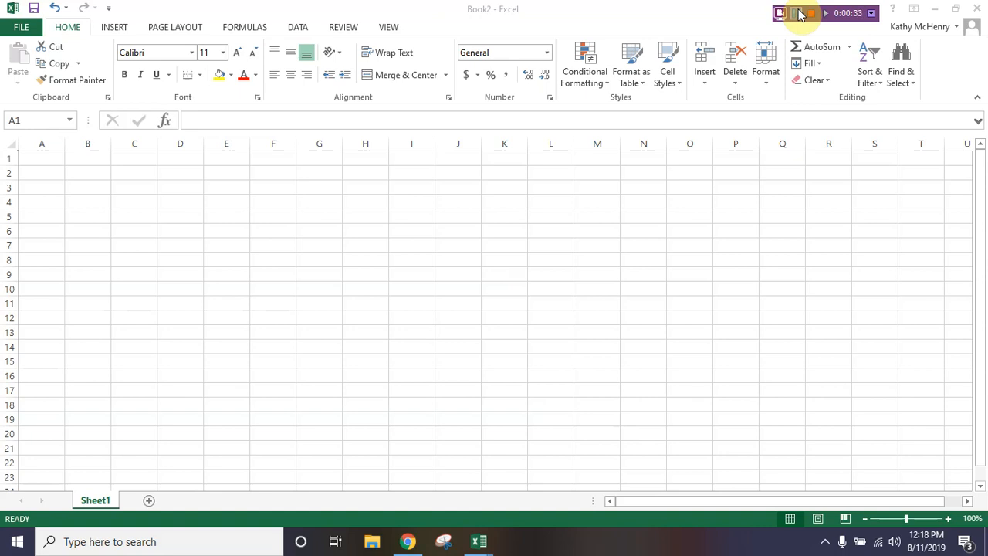
Enter the heading "City Music World" in cell A1 and "Income Statement" in cell A2
click(45, 157)
text(City Mus)
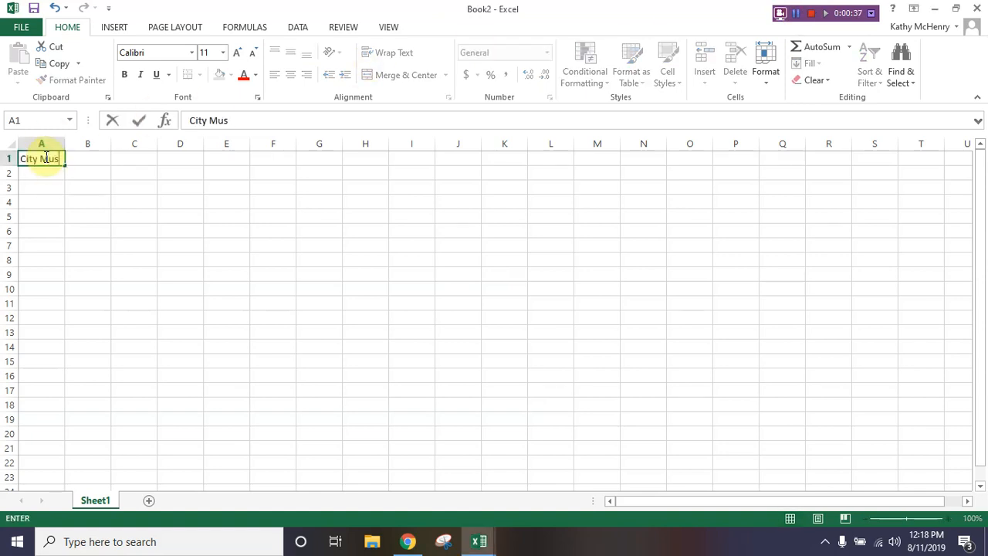
text(ic World)
key(Return)
text(Income Ste)
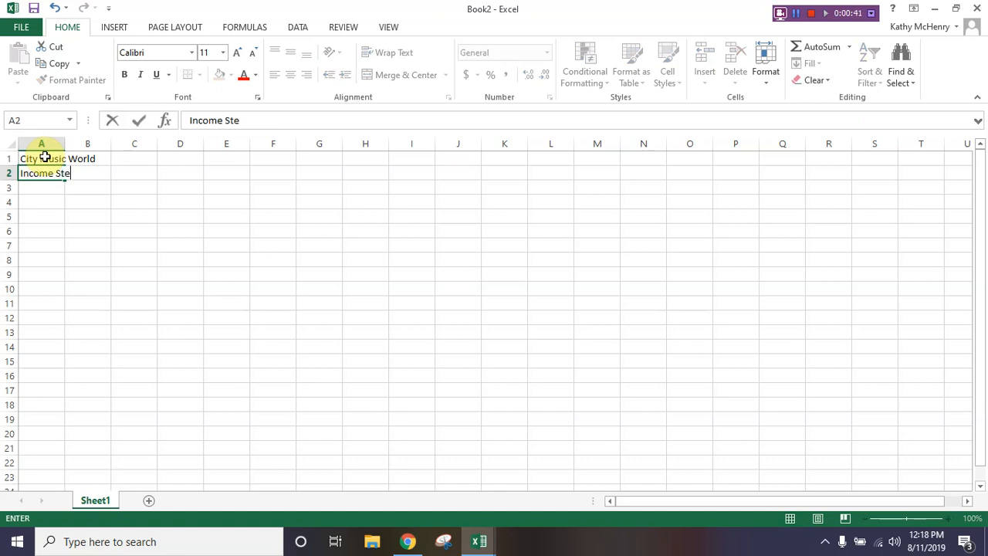
key(BackSpace)
text(atement)
key(Return)
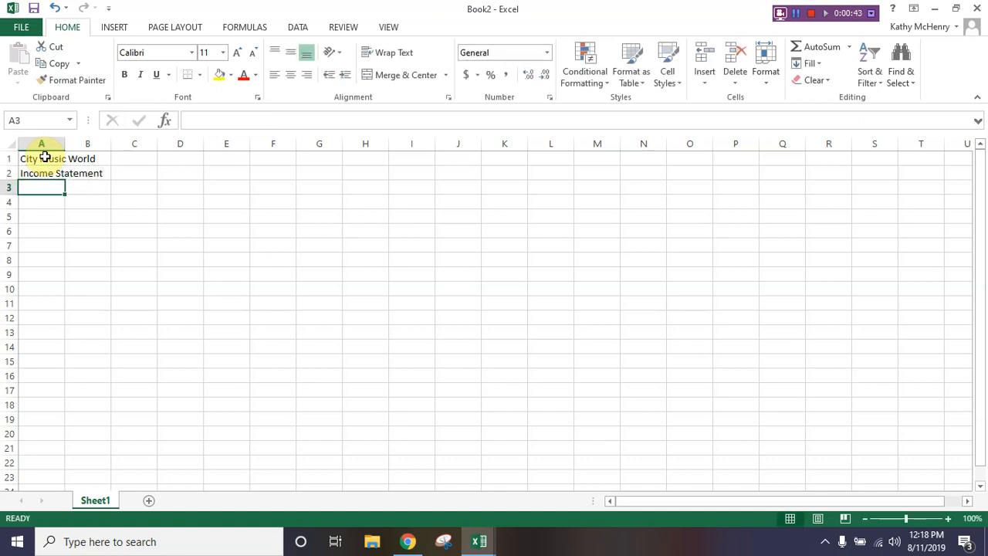
Enter the period line "For the Month Ended December 31, 2016" in cell A3
text(For the Motnh)
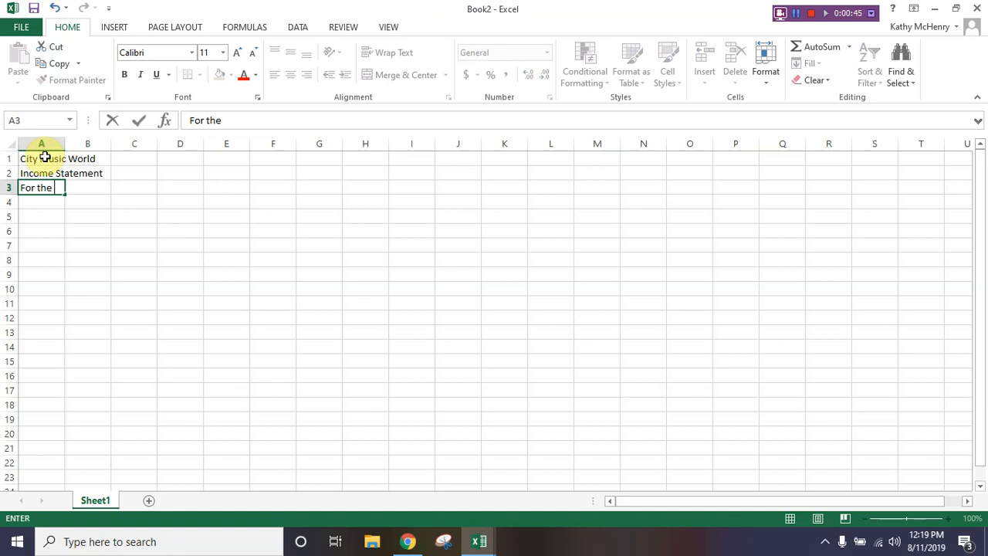
key(BackSpace)
key(BackSpace)
key(BackSpace)
key(BackSpace)
text(nth Ended )
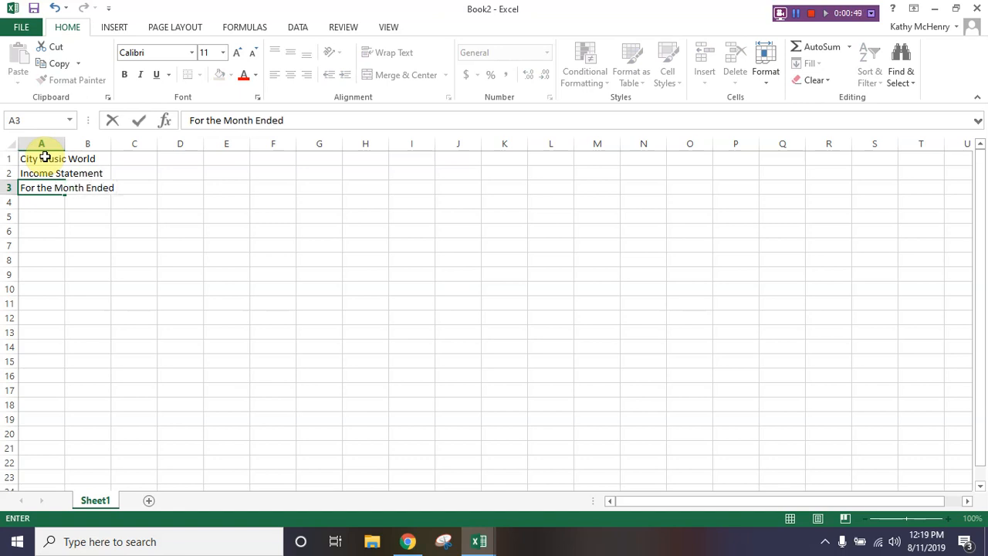
text(December 31, 201)
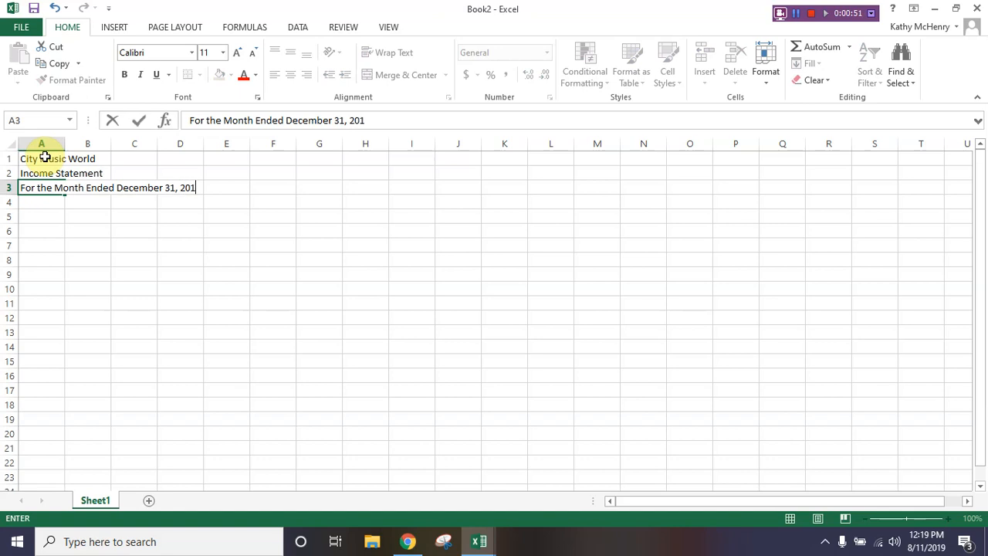
text(6)
key(Return)
Enter the label "Sales Revenue" in cell A5 and its amount 43000 in cell D5
key(Return)
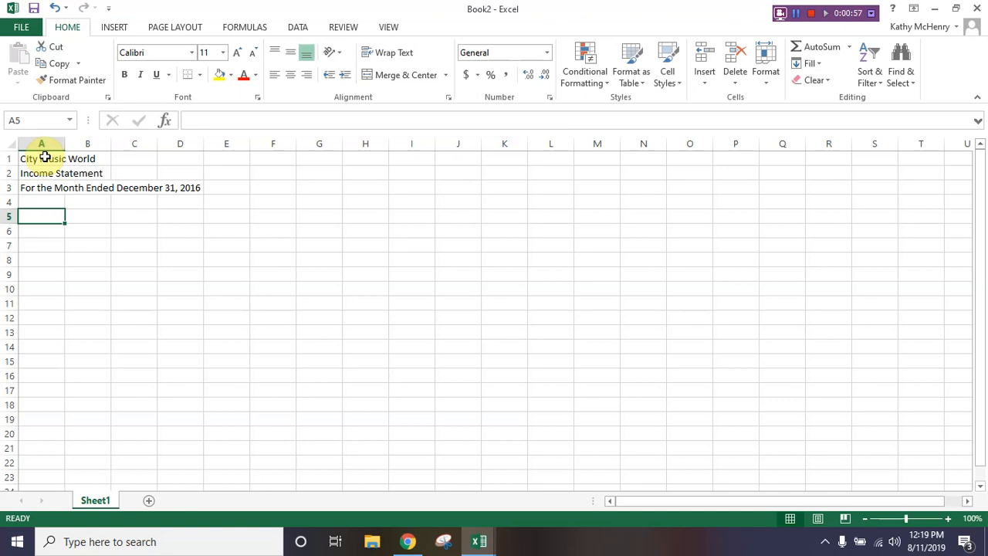
text(Sales Revenue)
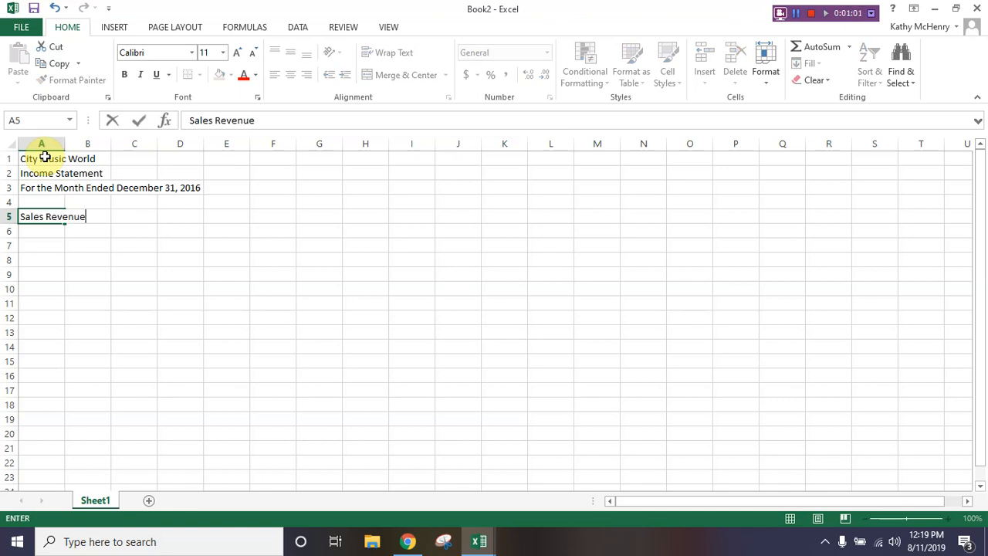
key(Tab)
key(Tab)
key(Tab)
text(43)
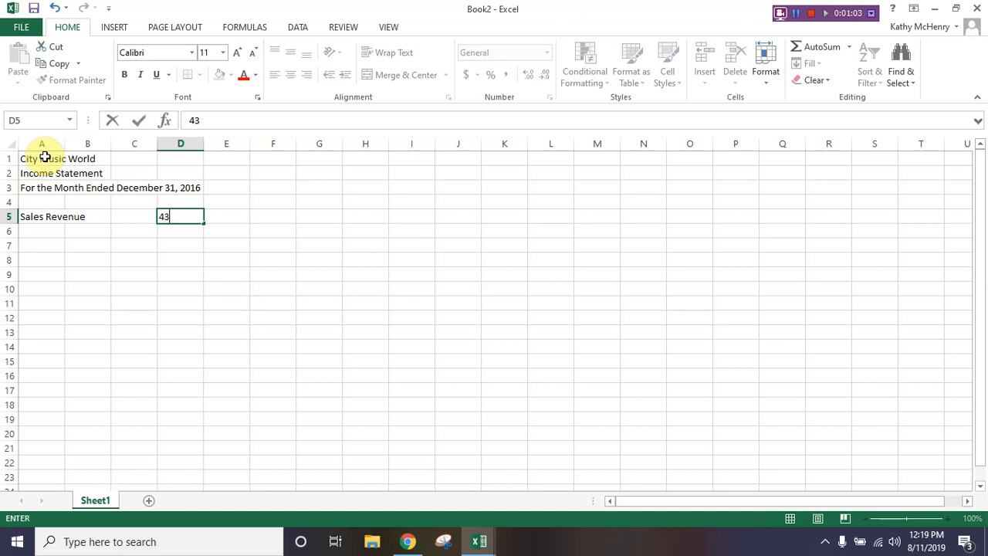
text(000)
key(Return)
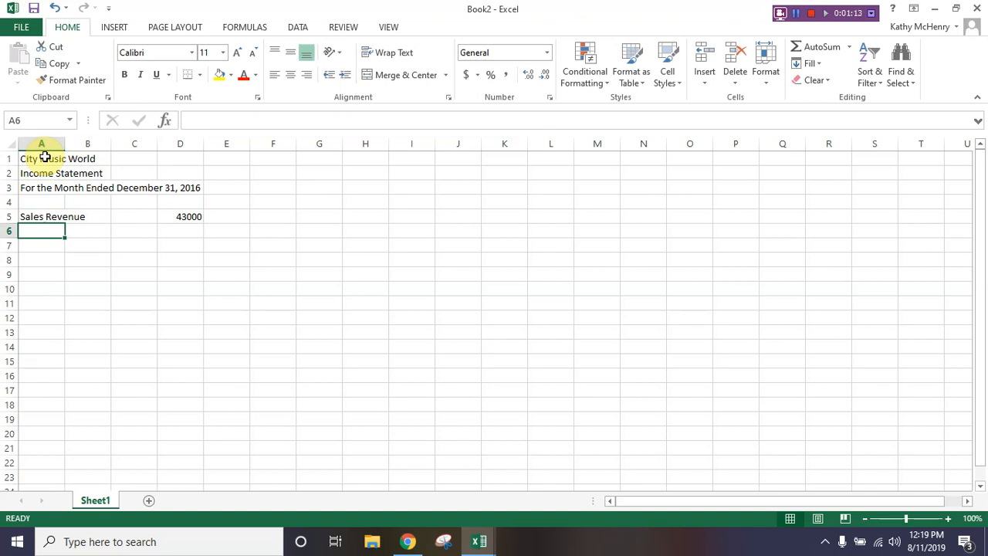
Enter the section label "Expenses:" in cell A6, directly below Sales Revenue
text(Expenses:L)
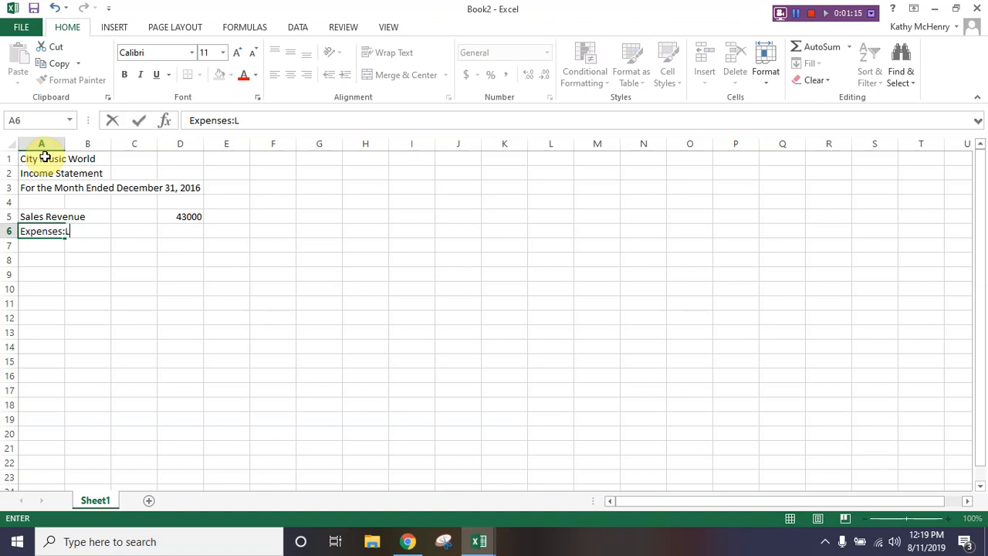
key(BackSpace)
key(Return)
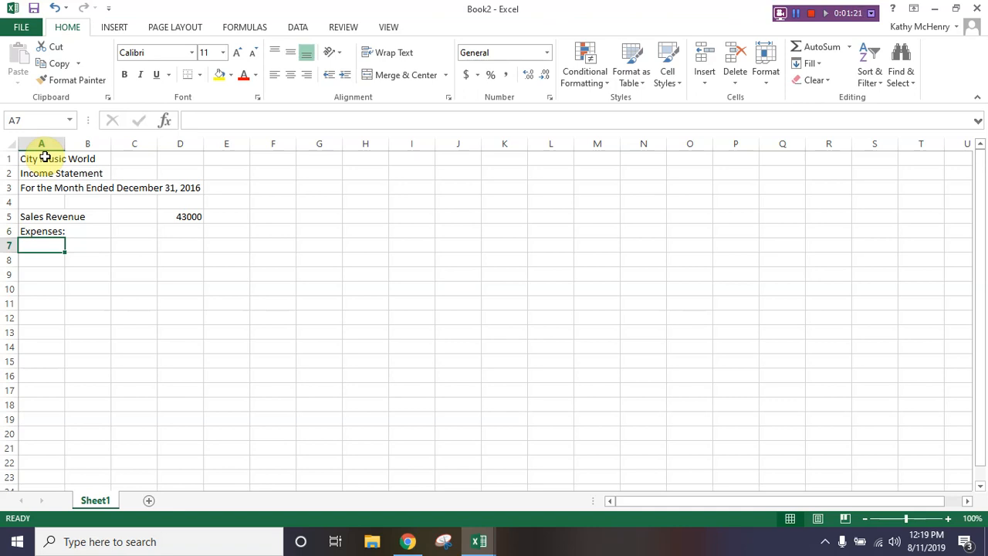
Insert a blank row between the Sales Revenue row and the Expenses row
right_click(4, 231)
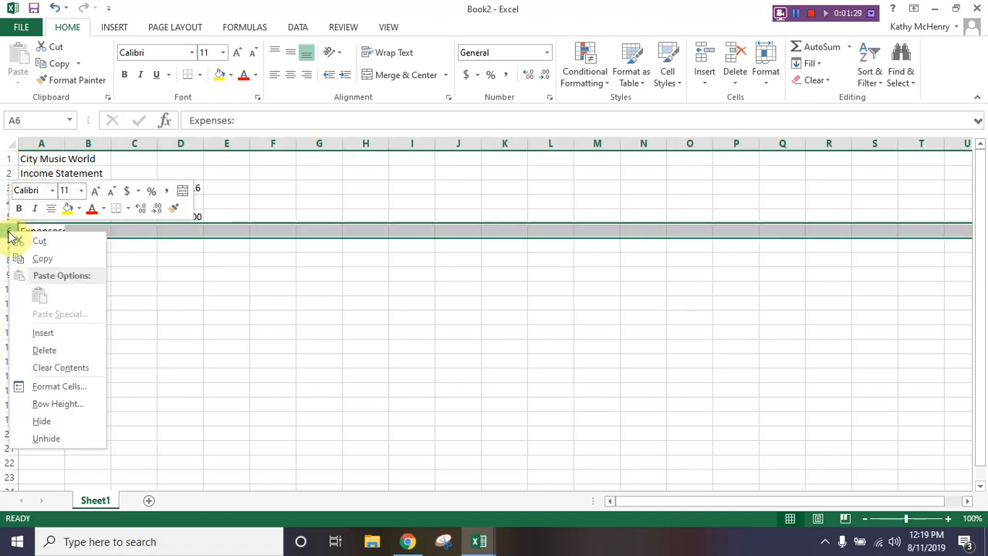
click(41, 332)
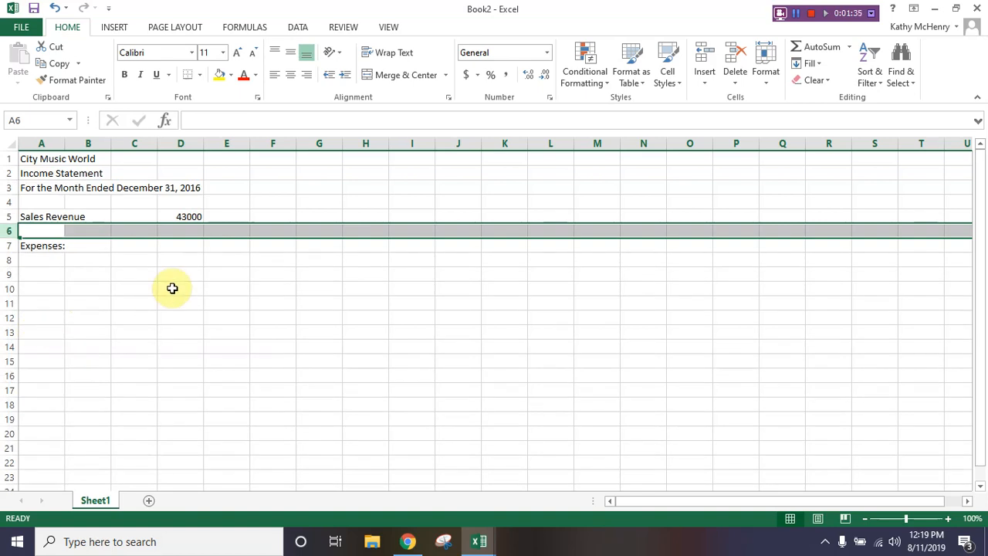
click(702, 80)
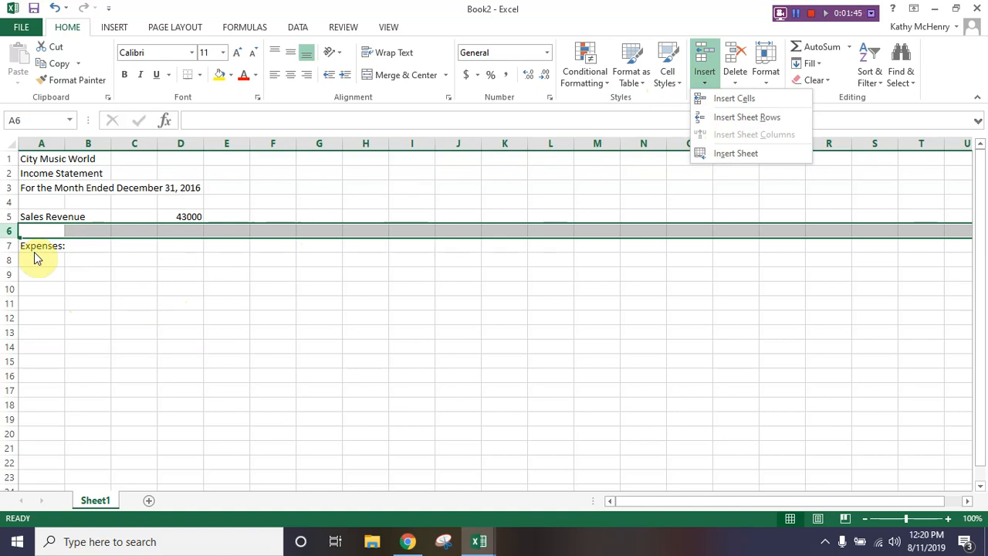
click(82, 260)
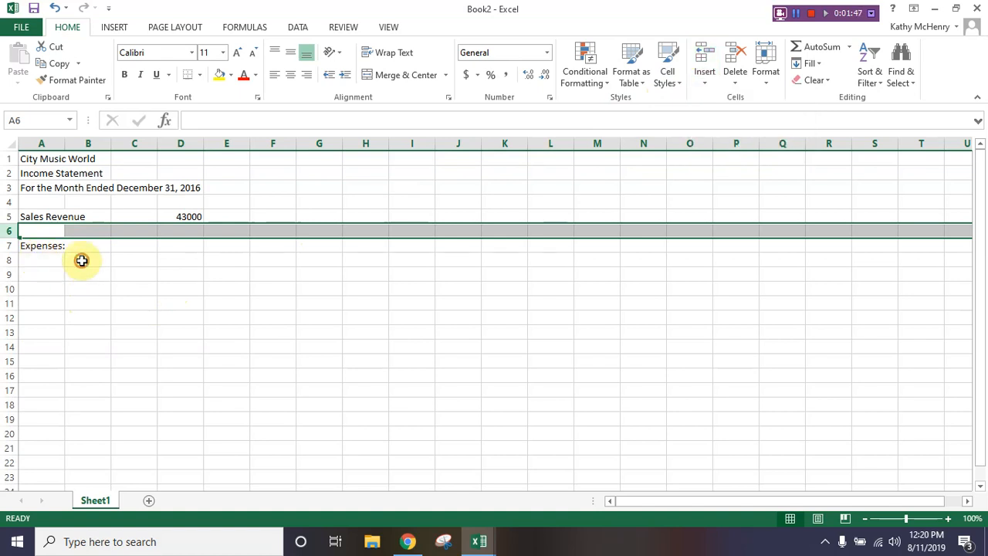
Enter the expense labels "Rent Expense" in cell B8 and "Insurance Expense" in cell B9
click(82, 260)
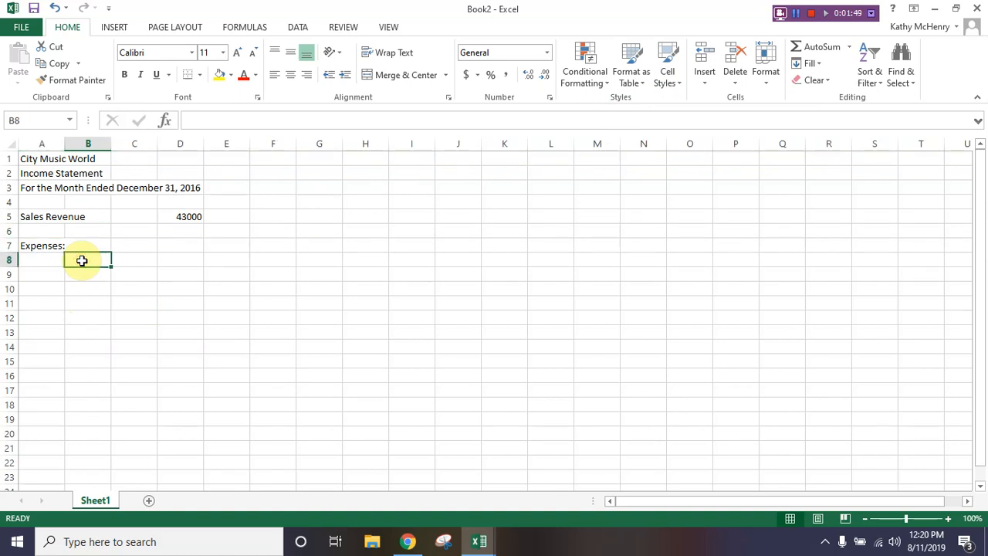
text(Rent Expene)
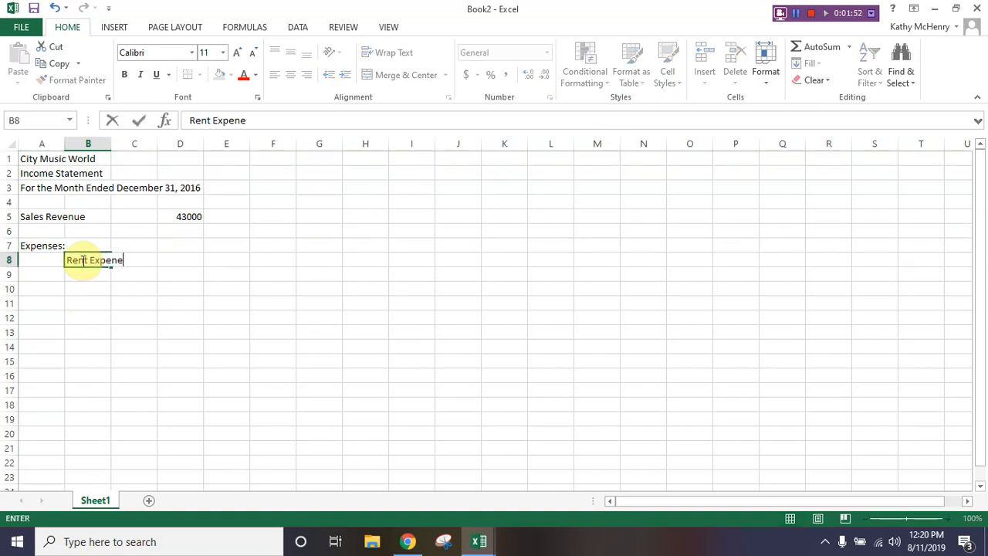
key(BackSpace)
text(se)
key(Return)
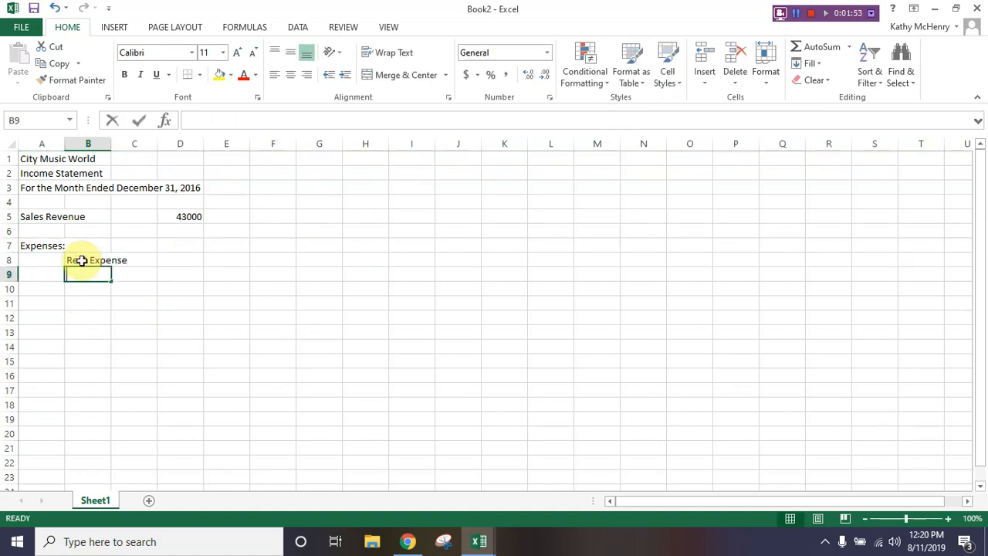
text(Insura)
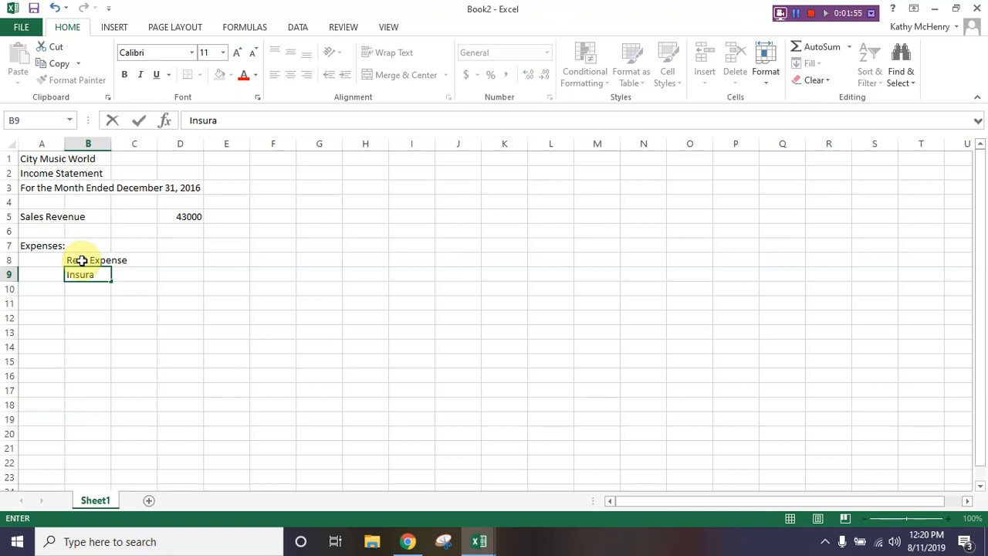
text(nce Expense)
key(Return)
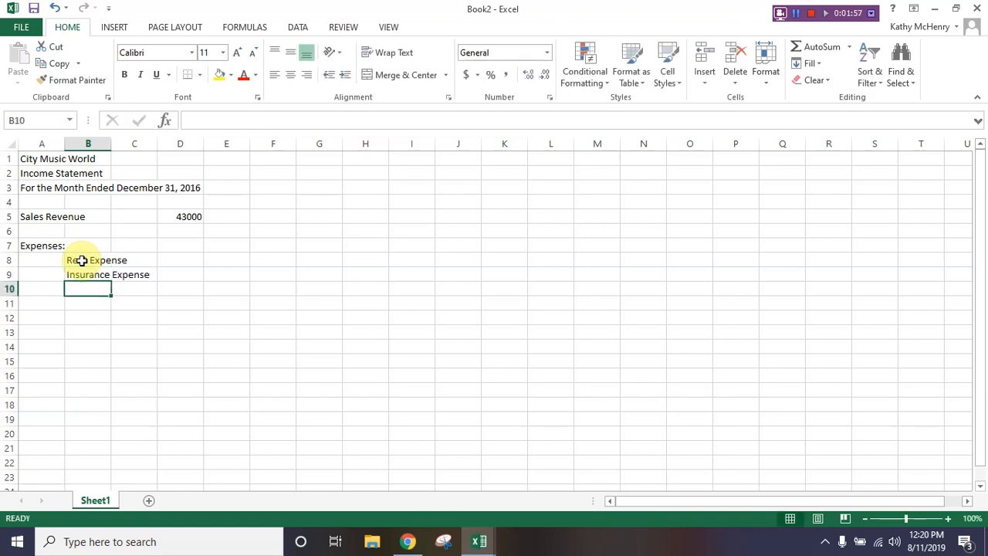
Enter the expense labels "Telephone Expense" in cell B10 and "Miscellaneous Expense" in cell B11
text(Telephone Expe)
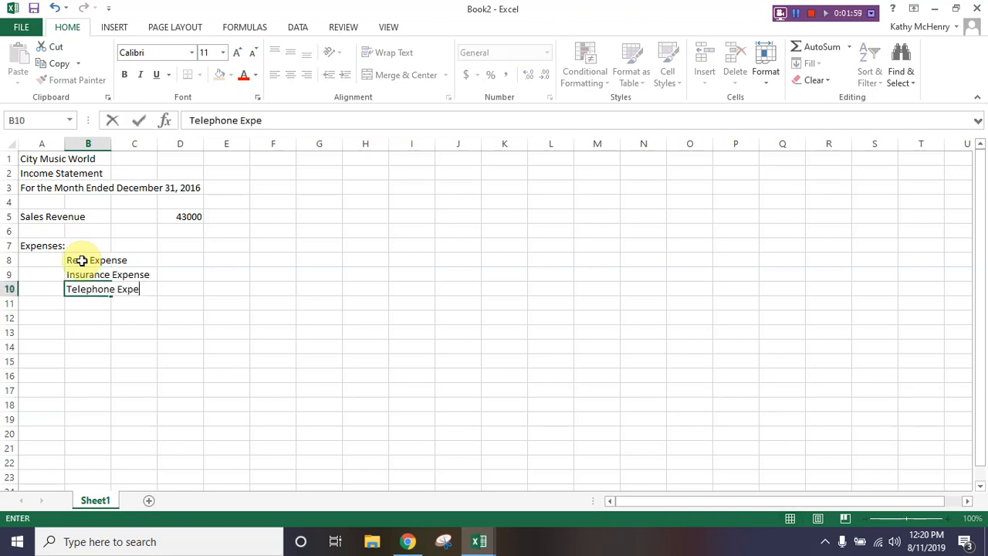
text(nse)
key(Return)
text(Mi)
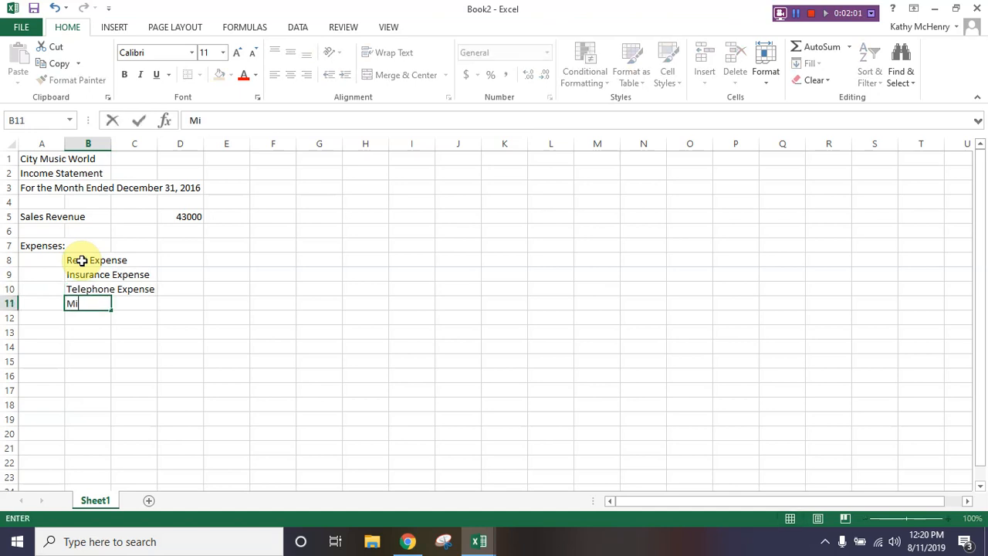
text(scellaneous Expense)
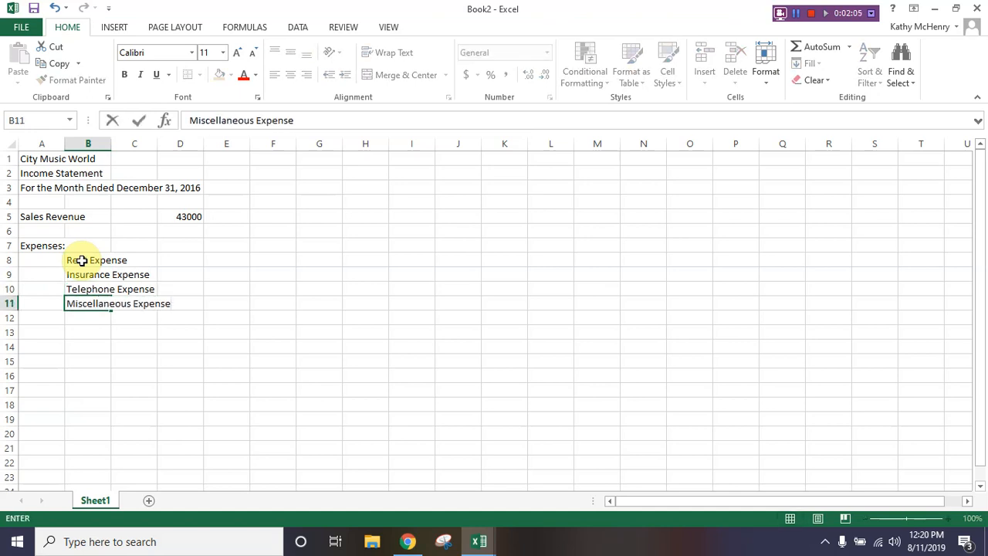
key(Tab)
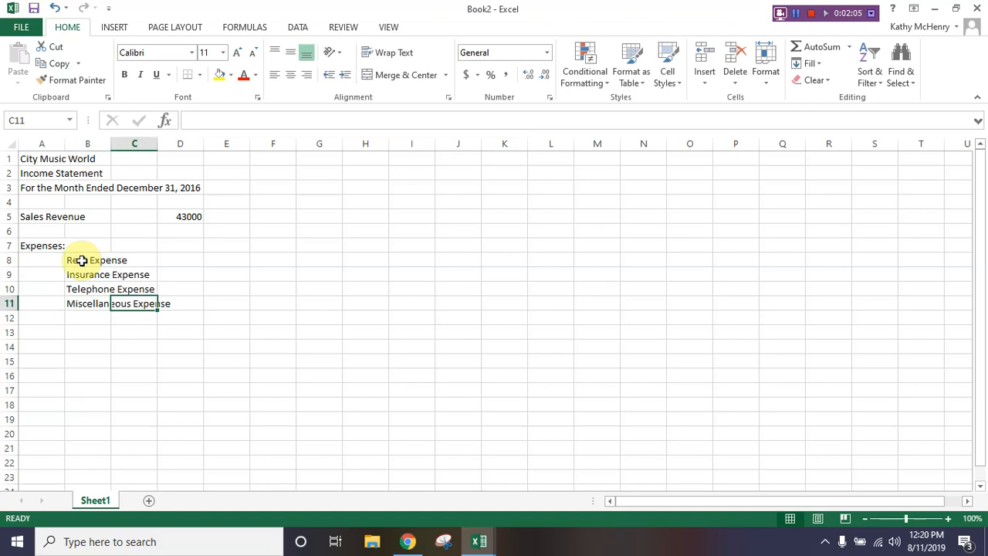
Enter 12000 for rent in cell C8 and 4900 for insurance in cell C9
key(Up)
key(Up)
key(Up)
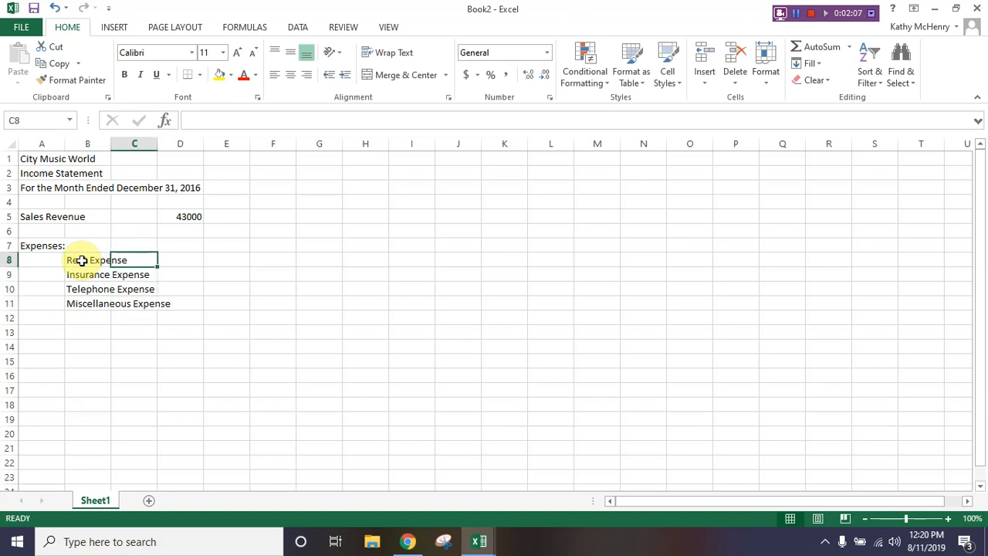
text(12000)
key(Return)
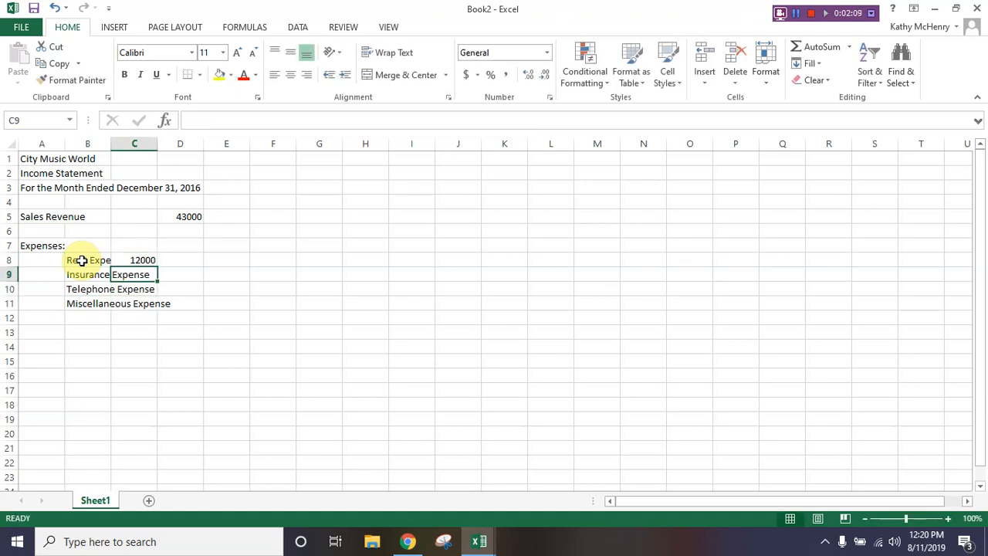
text(4900)
key(Return)
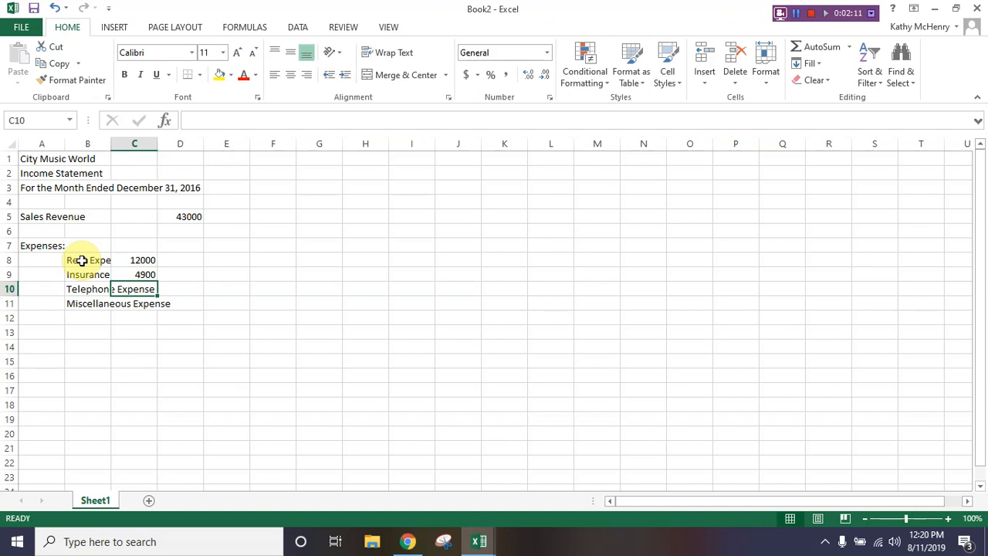
Enter 3100 for telephone in cell C10 and 2600 for miscellaneous expense in cell C11
text(3100)
key(Return)
text(2)
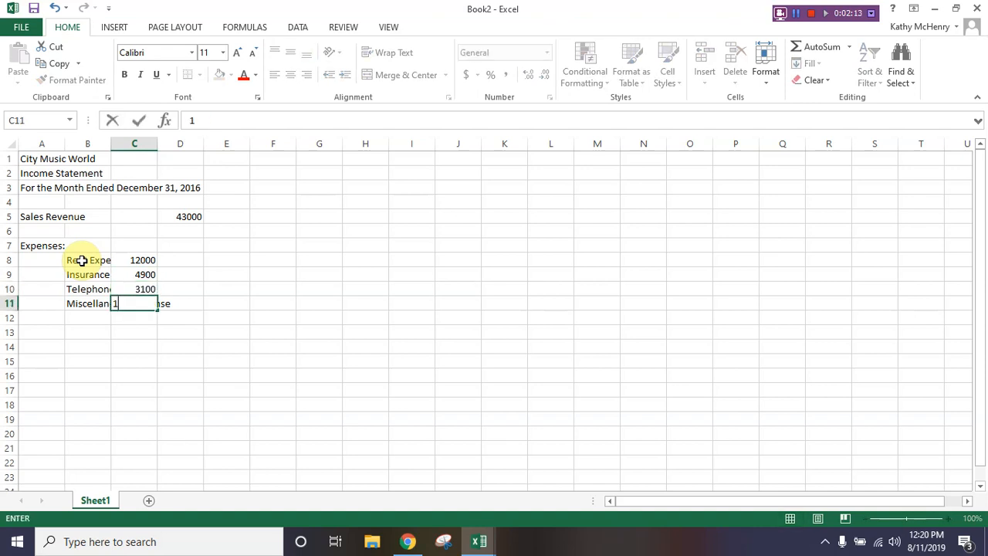
text(600)
key(Return)
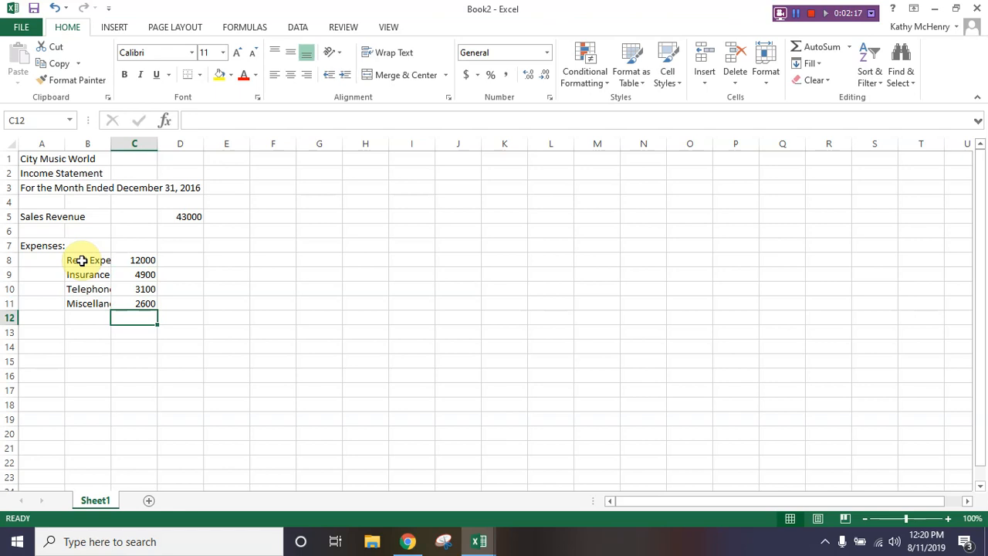
Enter the label "Total Expenses" in cell A12 and the amount 22,600 in cell D12
click(33, 317)
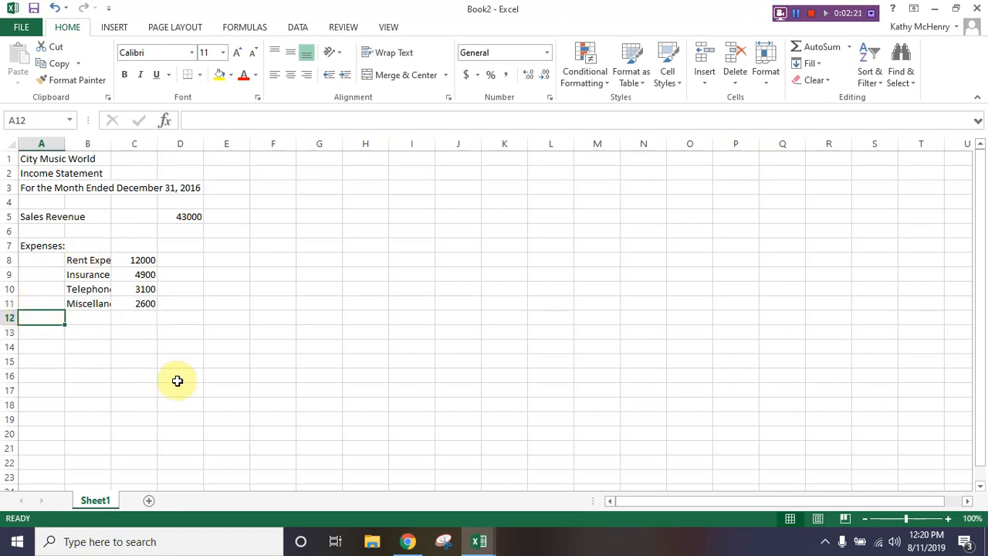
text(Total Expenses)
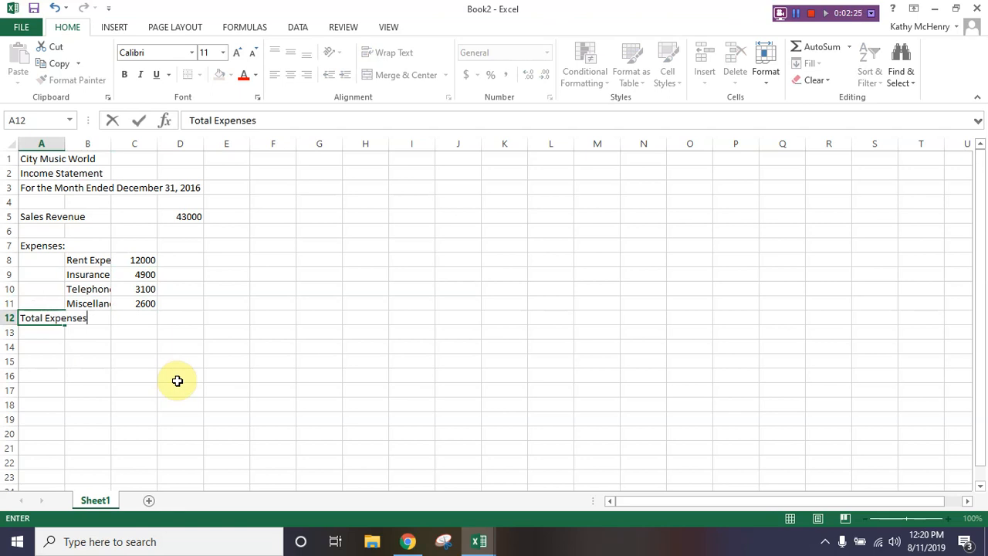
key(Tab)
key(Tab)
key(Tab)
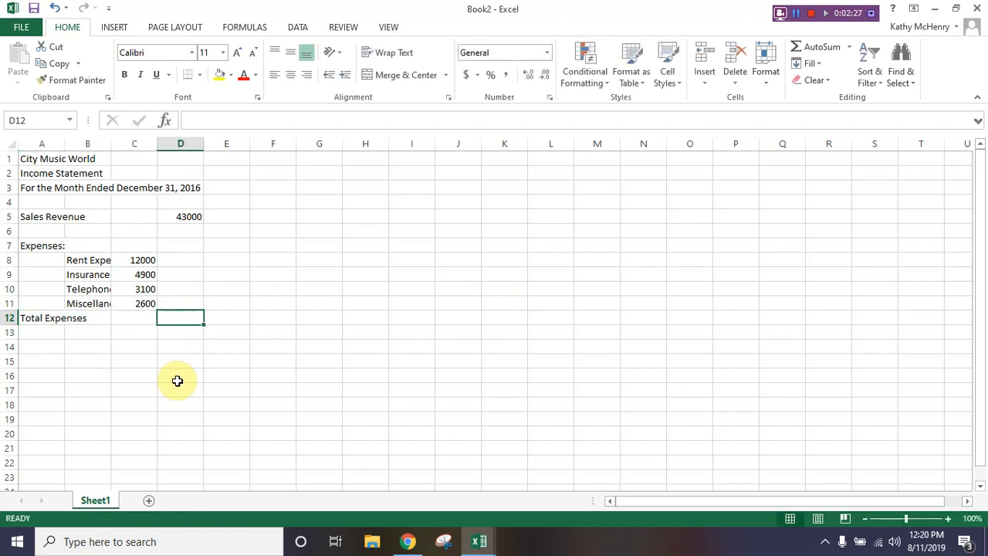
text(22,600)
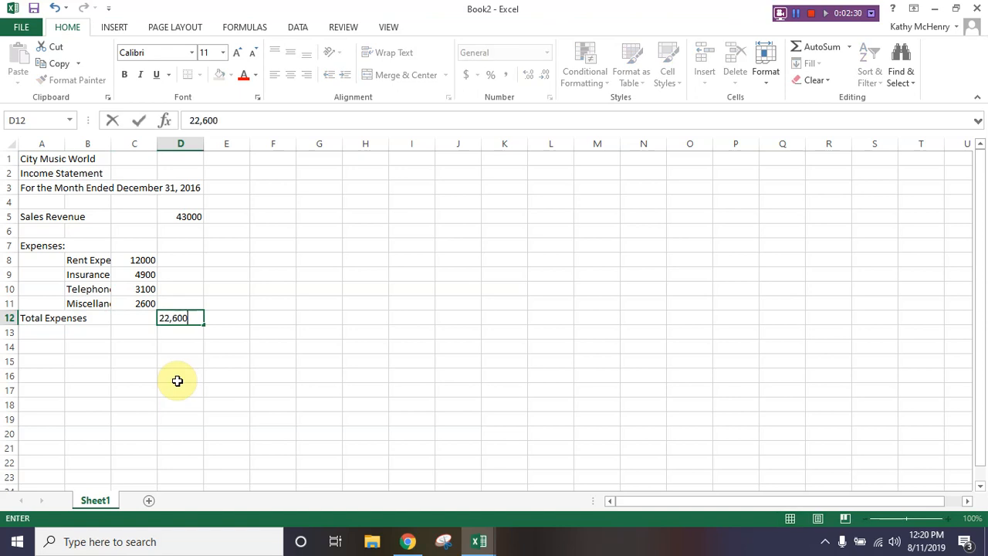
key(Return)
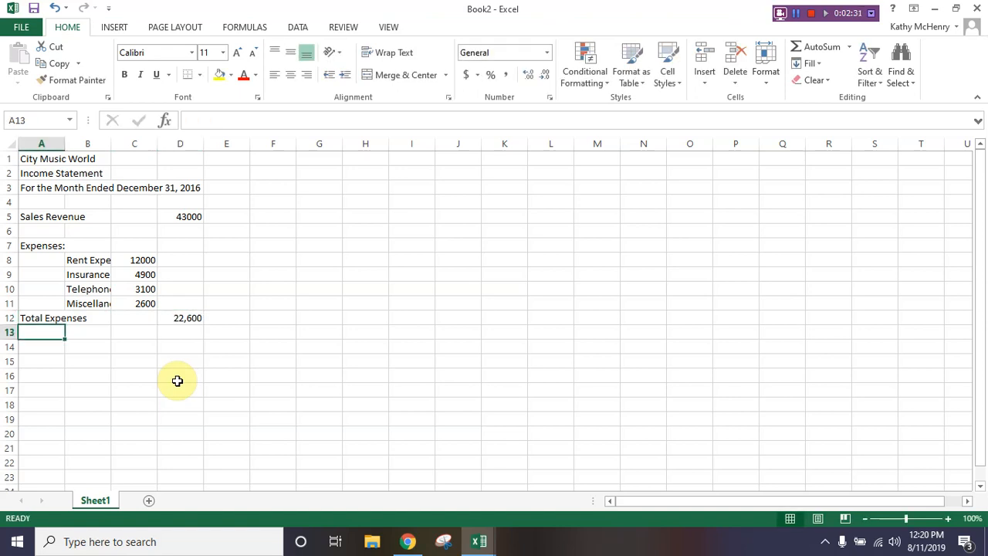
Copy the income statement range A1:D12 and paste it as a second version starting at cell G1
click(178, 319)
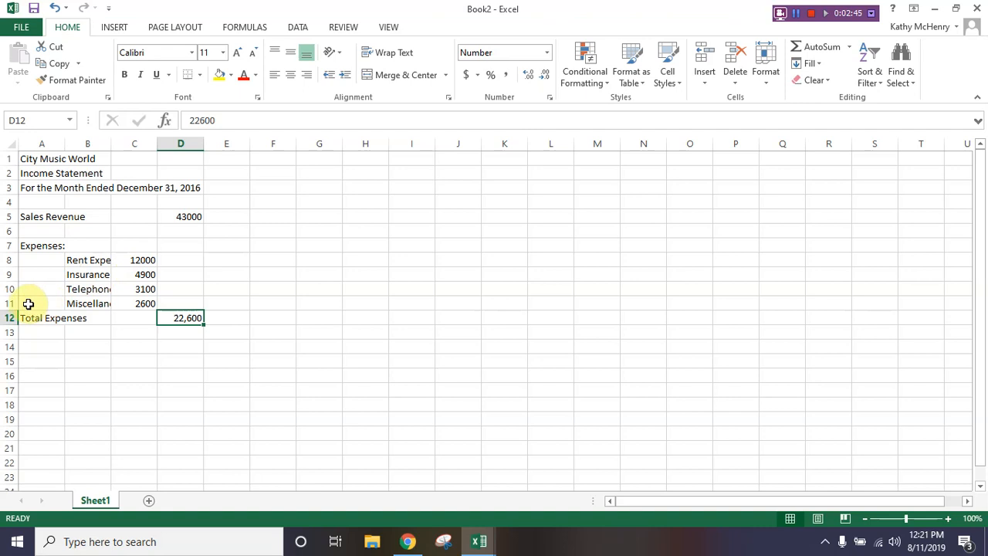
drag(31, 158, 182, 325)
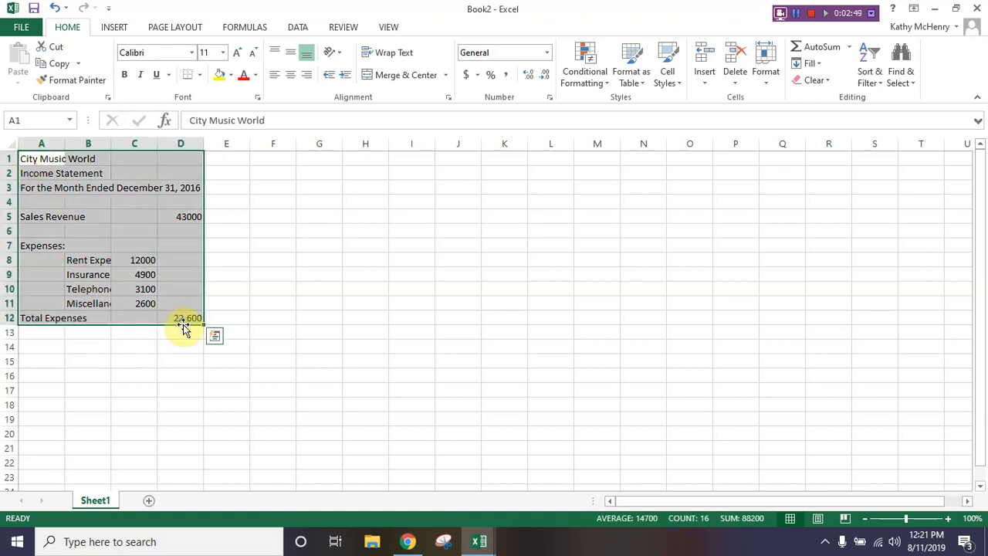
right_click(152, 278)
click(186, 261)
click(320, 158)
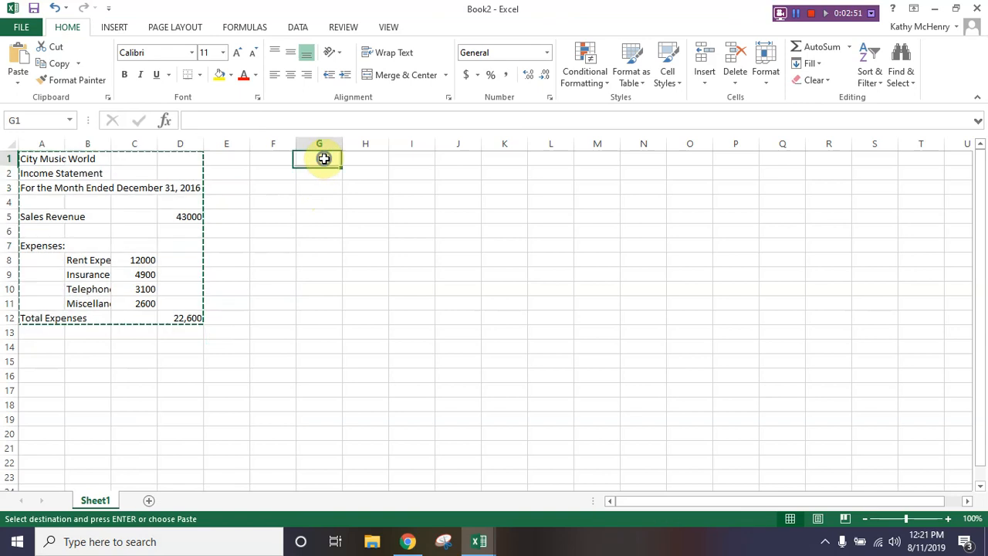
right_click(325, 159)
click(355, 223)
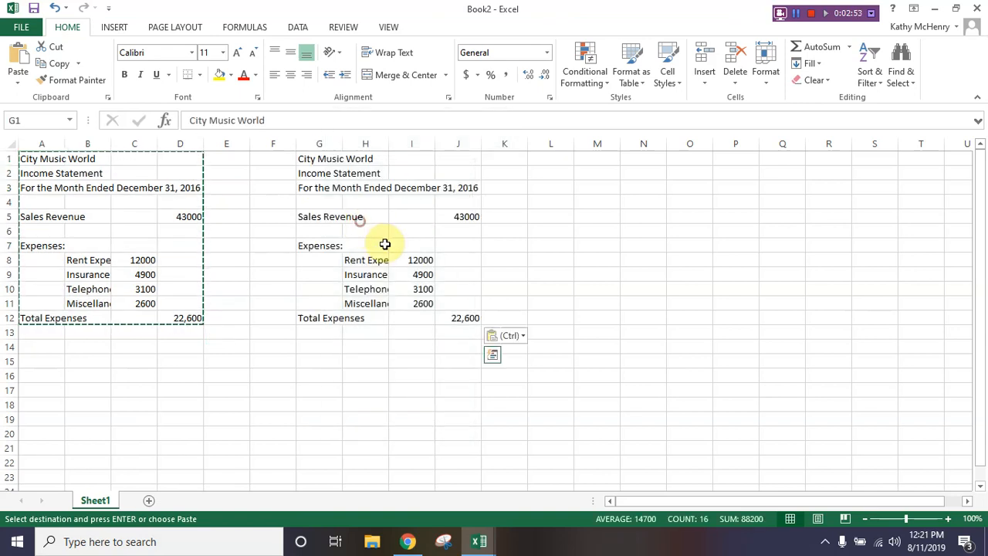
Widen column H to fit, then shift the copied expense labels into G8:G11 and the copied amounts one column left into columns H and I
click(378, 287)
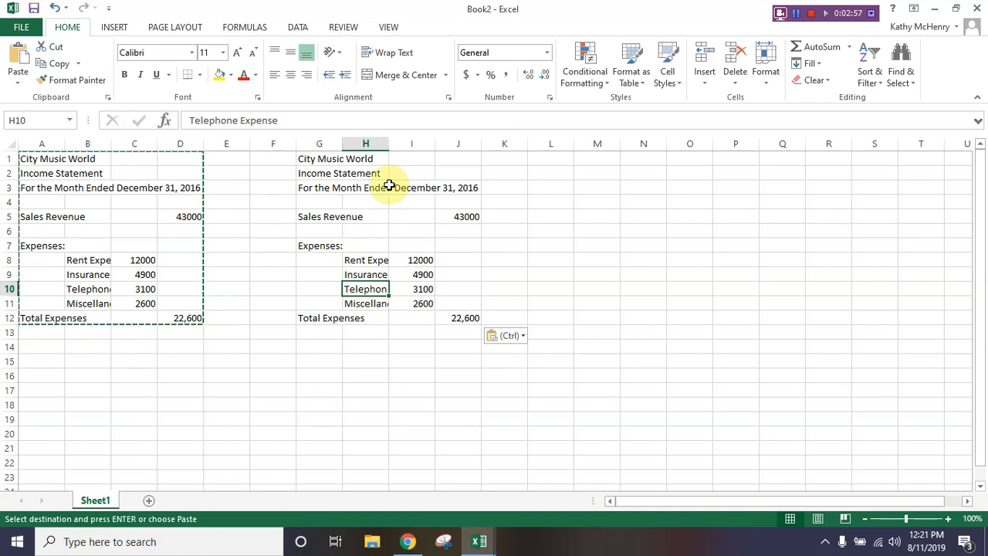
double_click(394, 145)
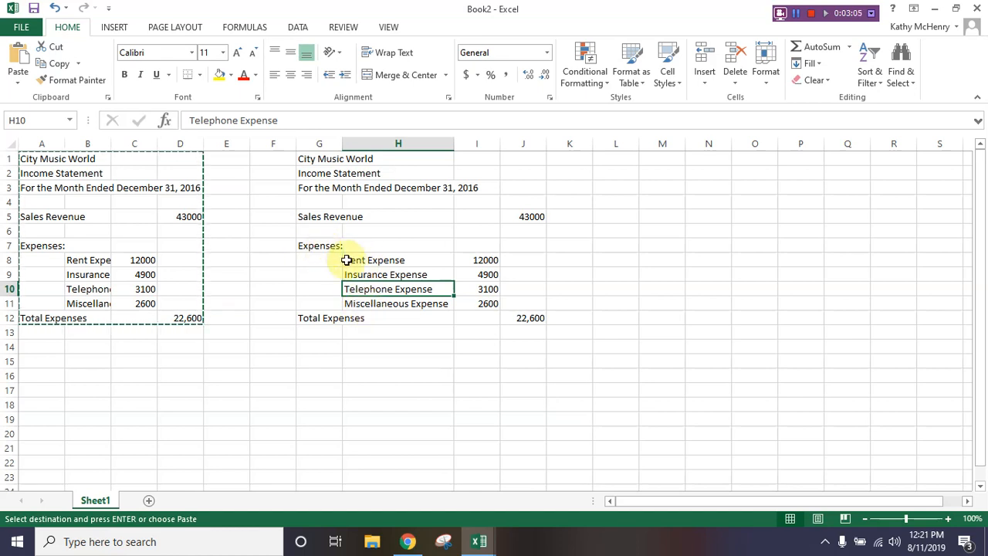
drag(368, 261, 333, 315)
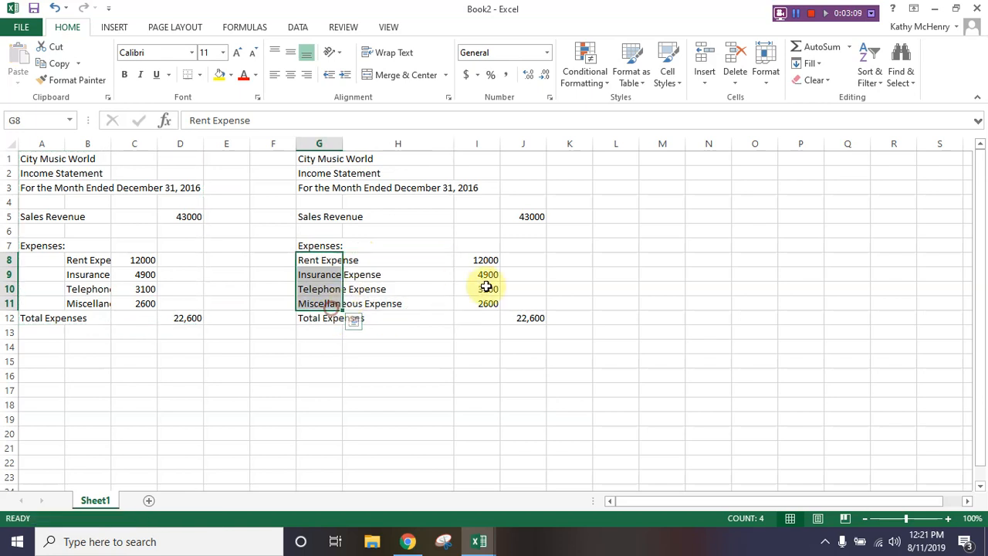
click(480, 259)
drag(489, 218, 483, 326)
click(392, 278)
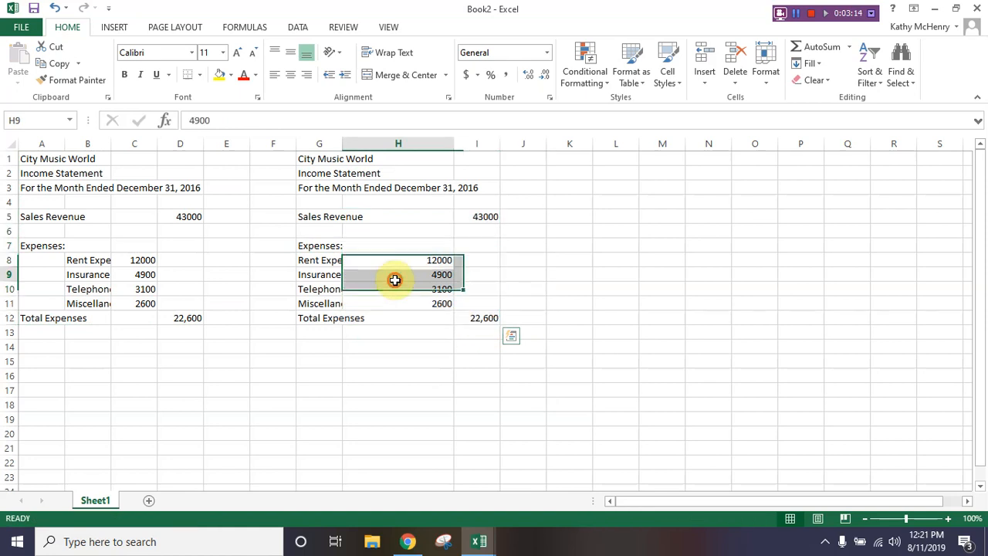
Fit columns G and H to their contents and indent the expense labels in G8:G11 by two levels
double_click(343, 145)
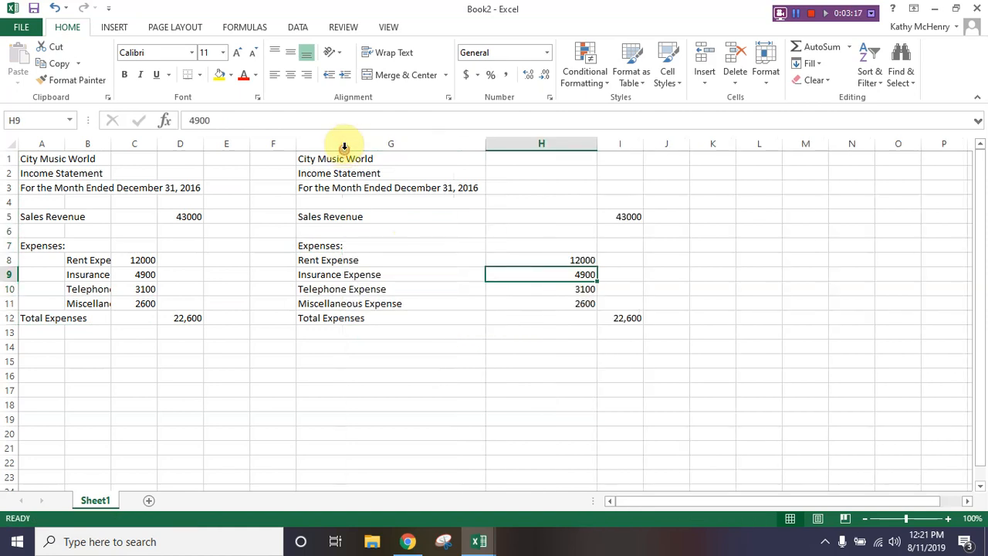
double_click(596, 144)
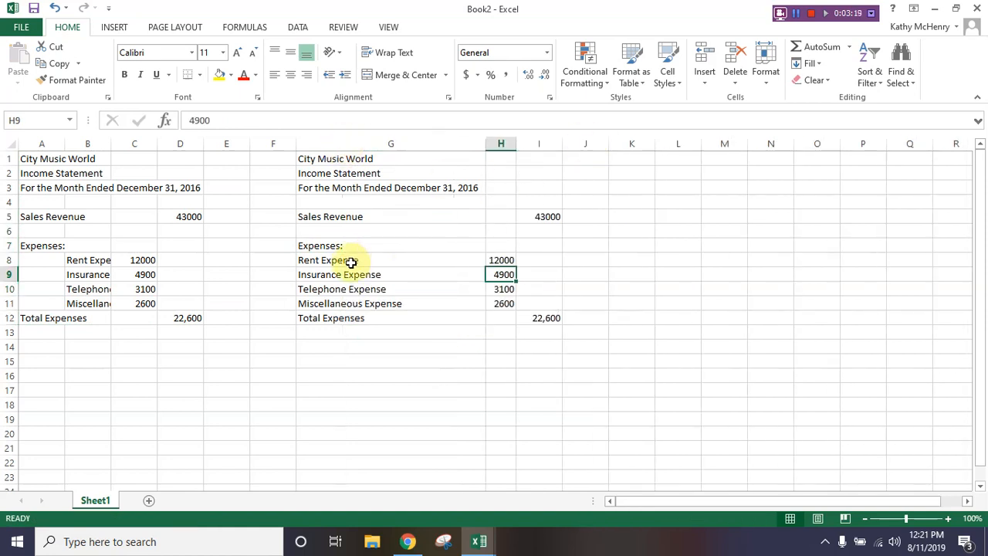
drag(351, 262, 357, 303)
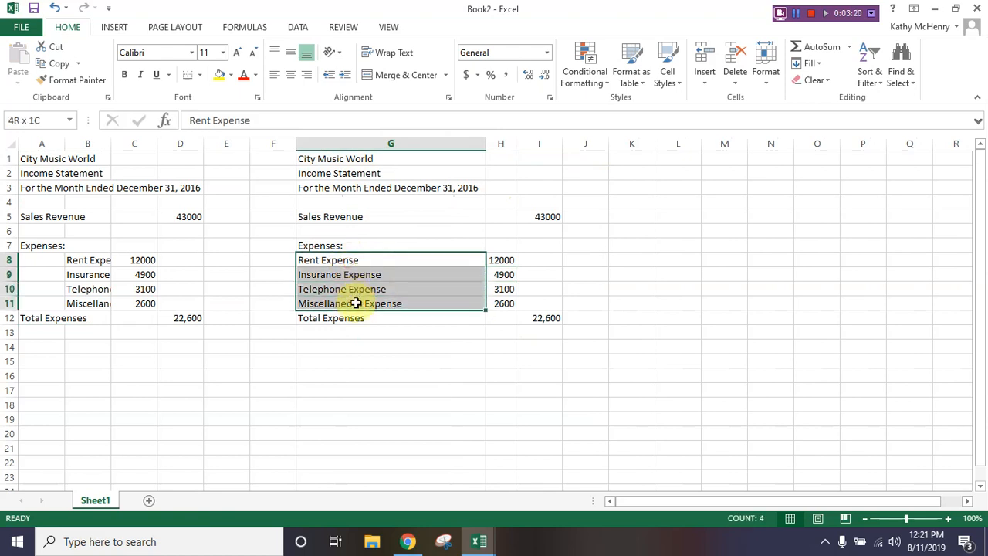
click(345, 76)
click(346, 76)
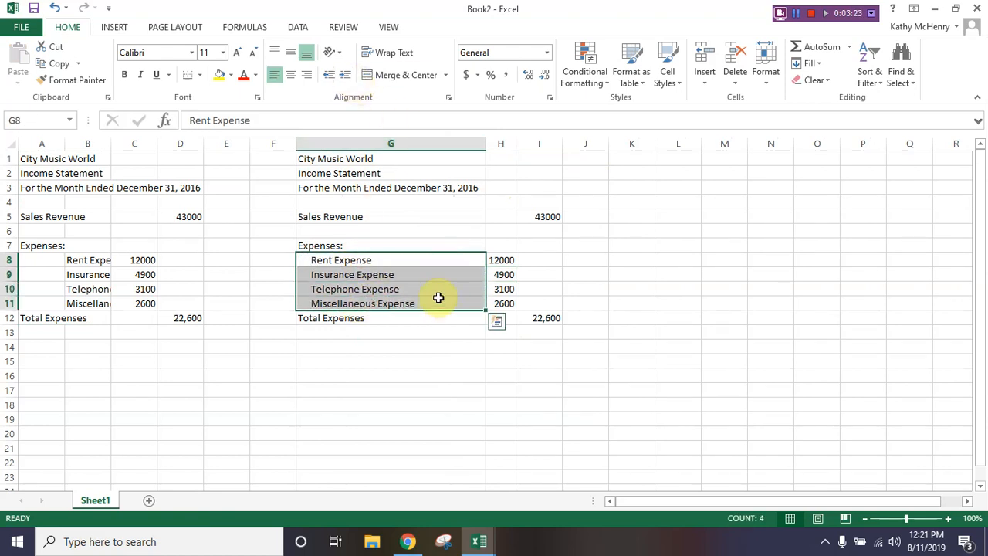
click(445, 257)
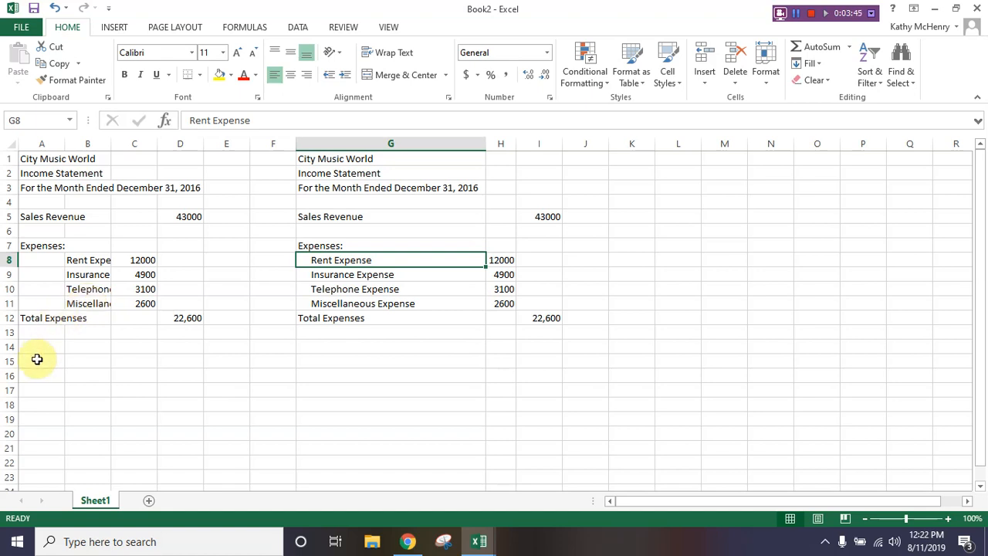
Enter the label "Net Income" in cell A13 and the amount 19400 in cell D13
click(42, 332)
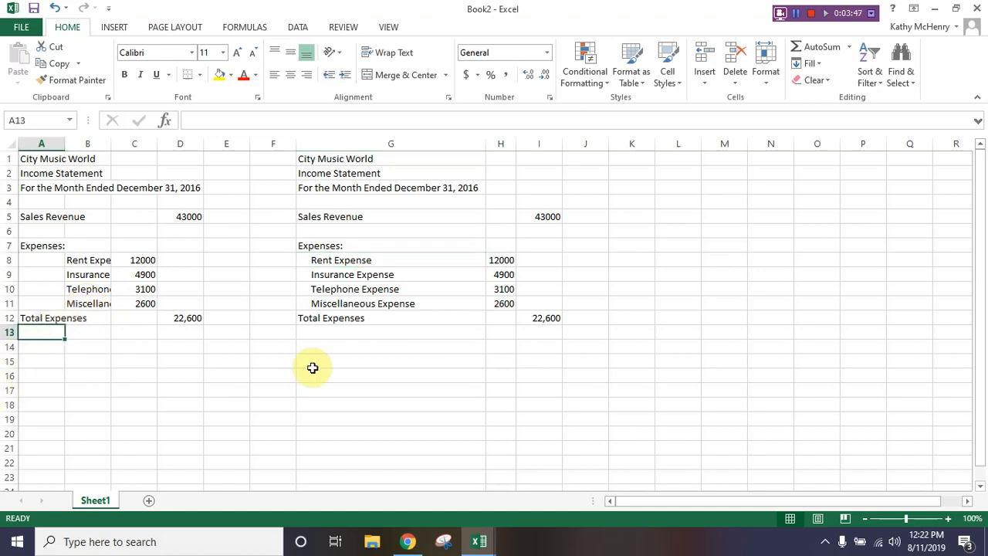
text(Net Income)
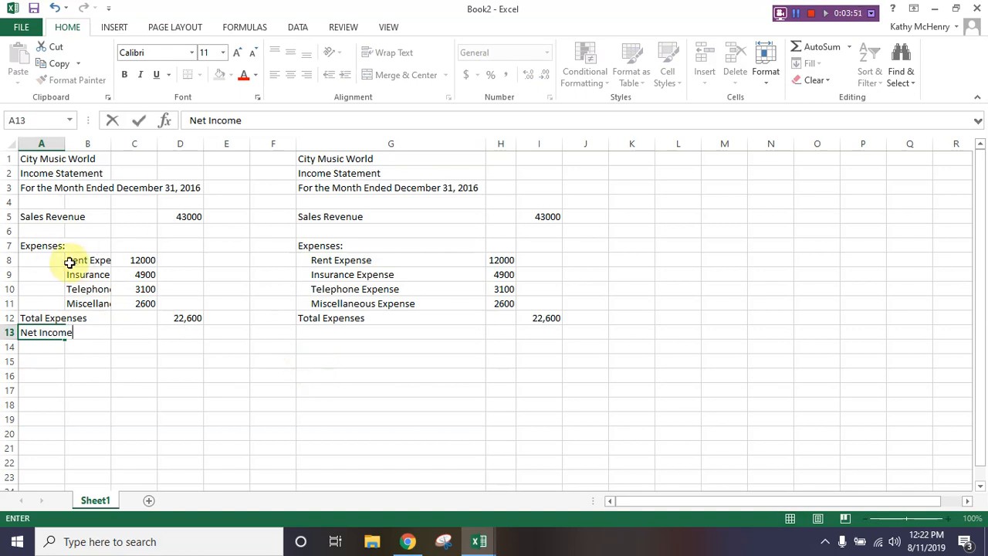
click(92, 303)
scroll(93, 303, up, 3)
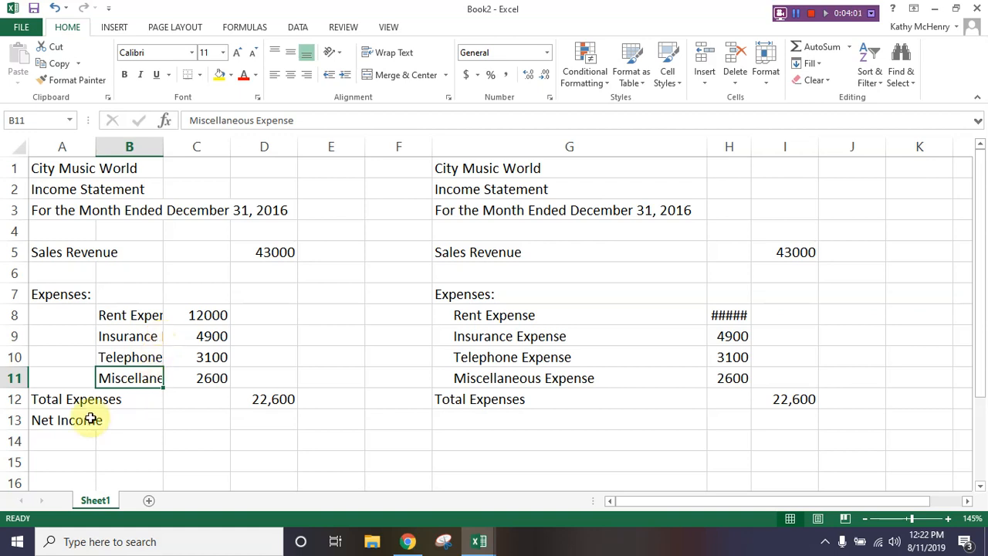
click(62, 419)
key(Right)
key(Right)
key(Right)
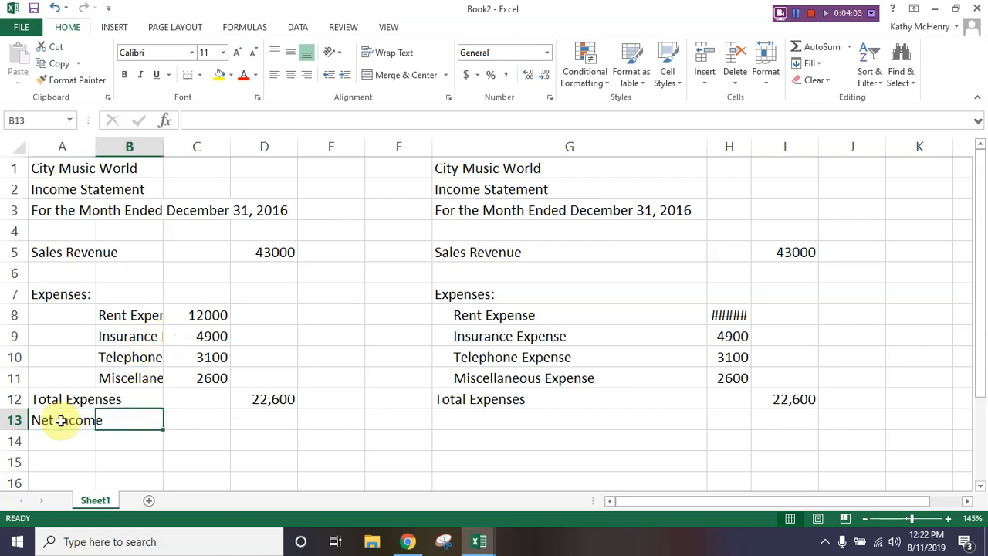
text(19400)
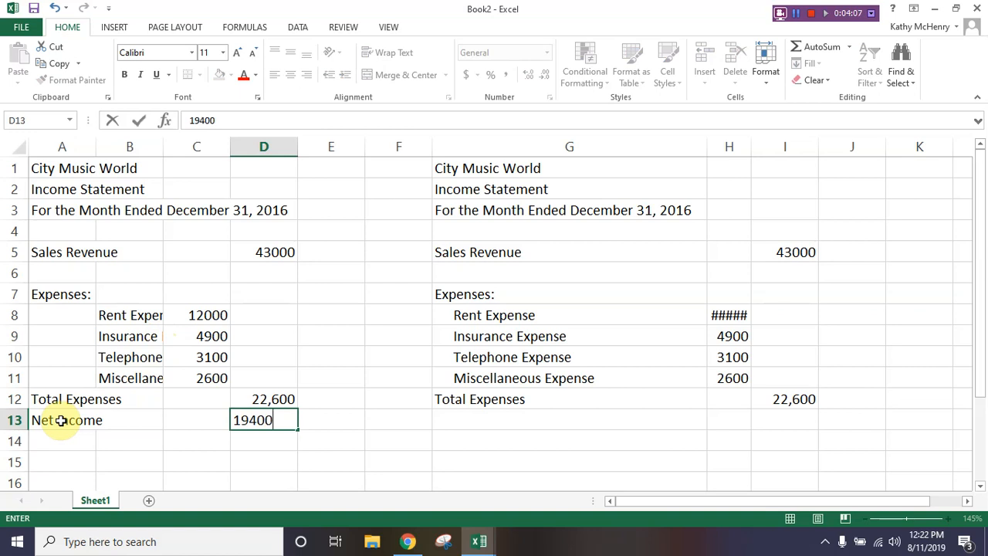
key(Return)
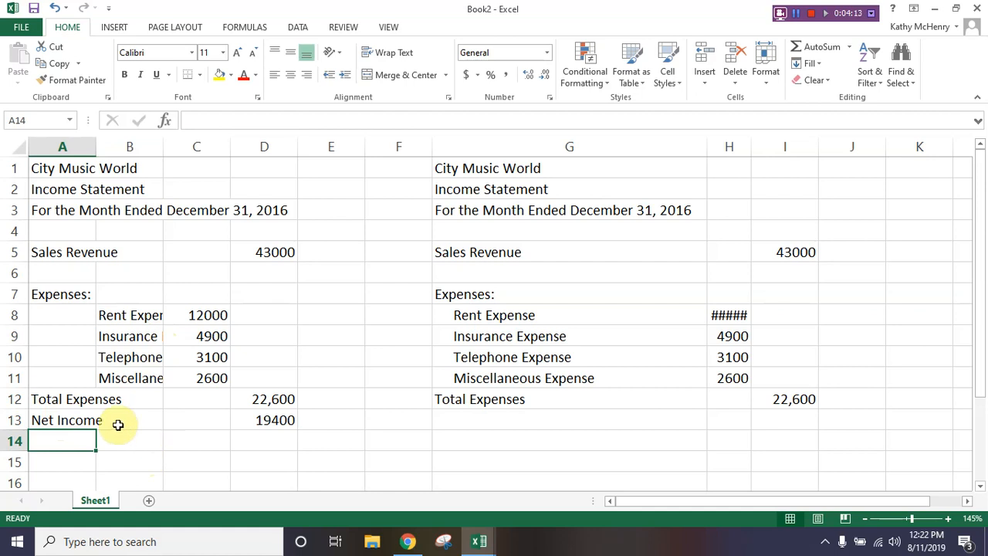
Format the amounts in C5:D13 with thousands separators and no decimal places
click(194, 251)
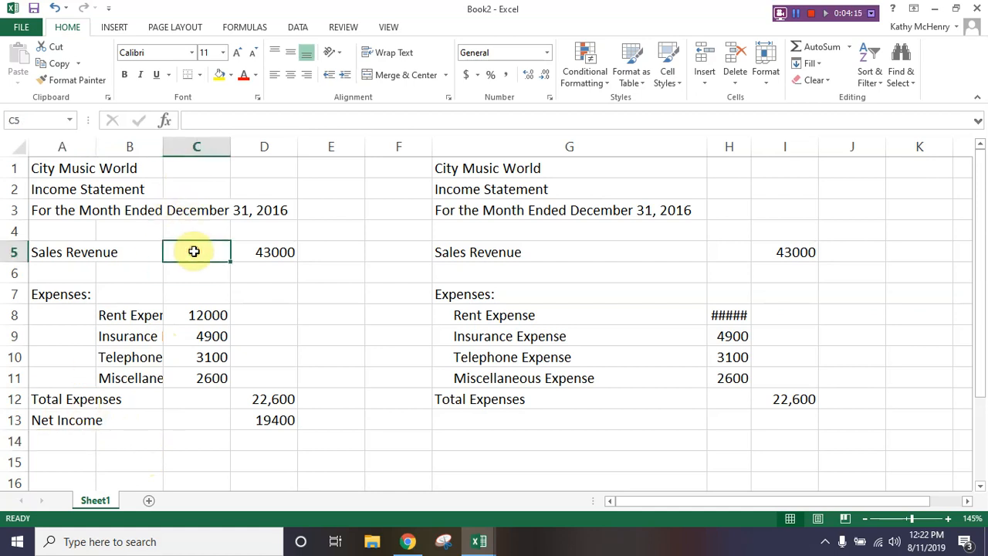
drag(194, 251, 260, 417)
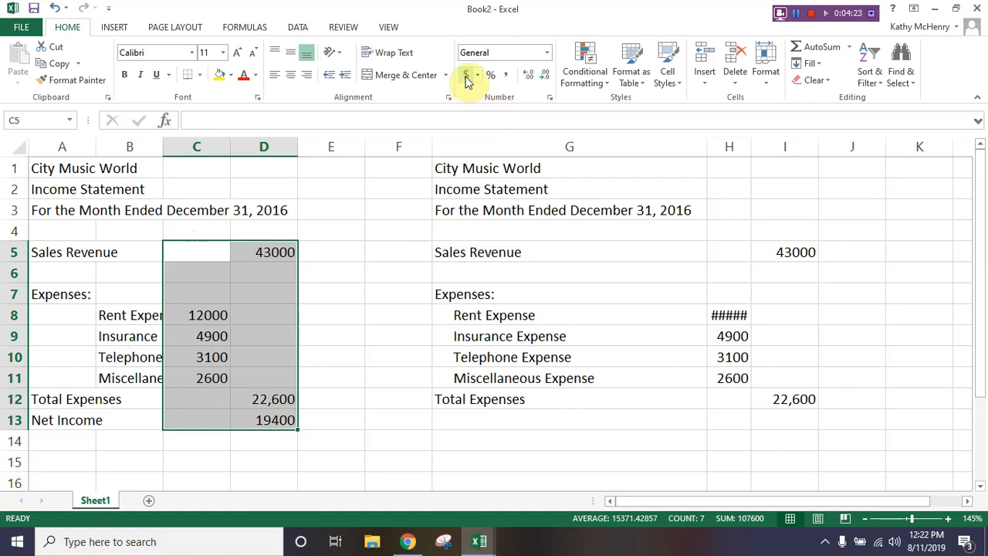
click(508, 79)
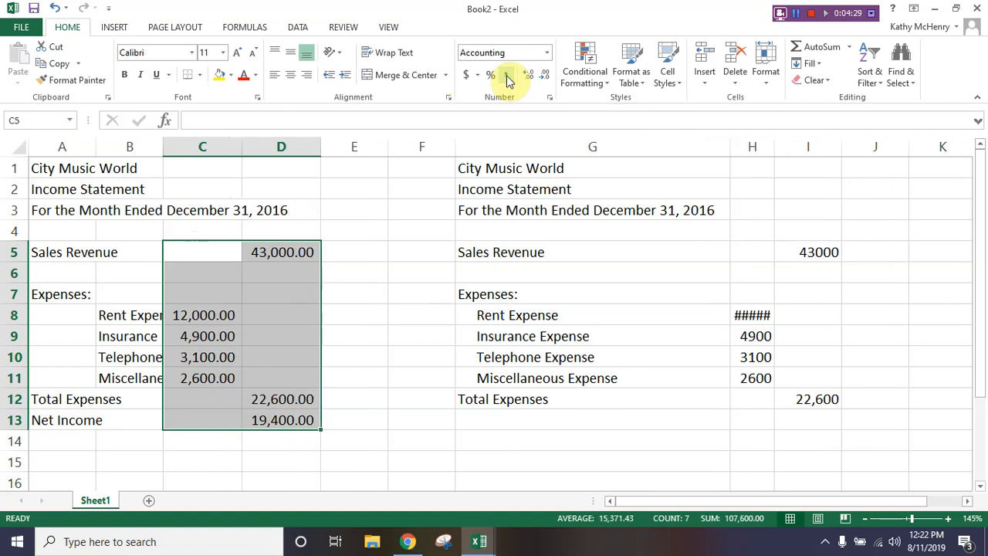
click(546, 76)
click(547, 79)
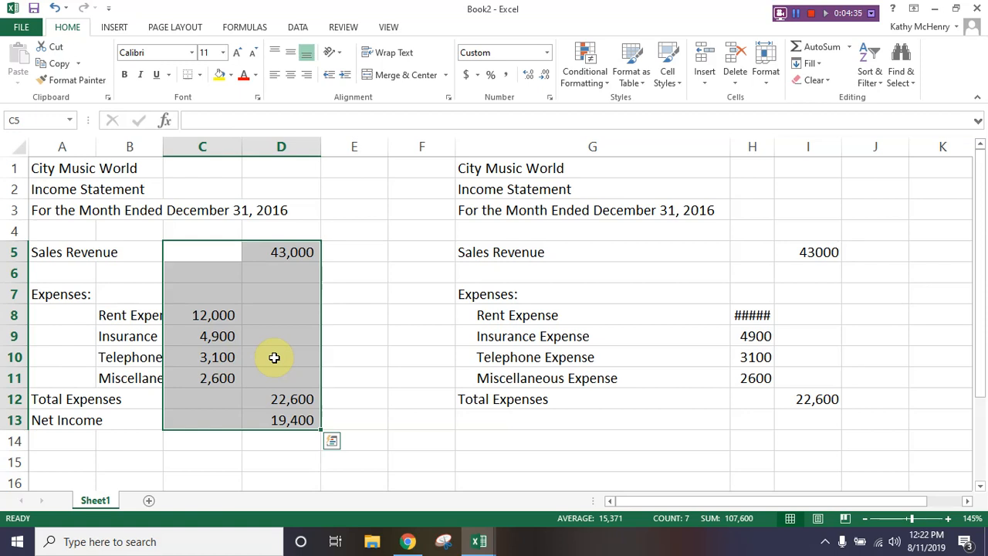
Fit columns B through D to their contents and narrow column A to about half its width
drag(147, 147, 272, 158)
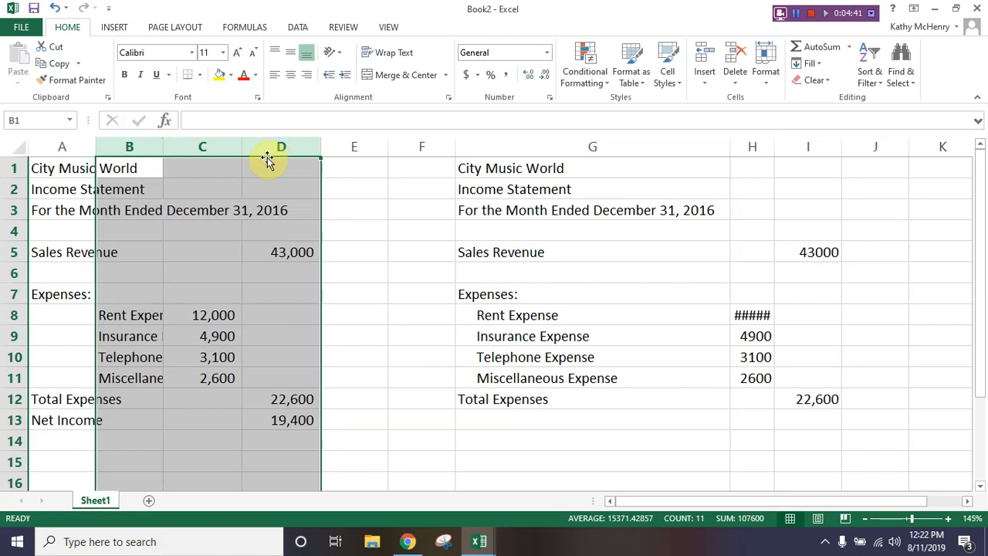
double_click(163, 146)
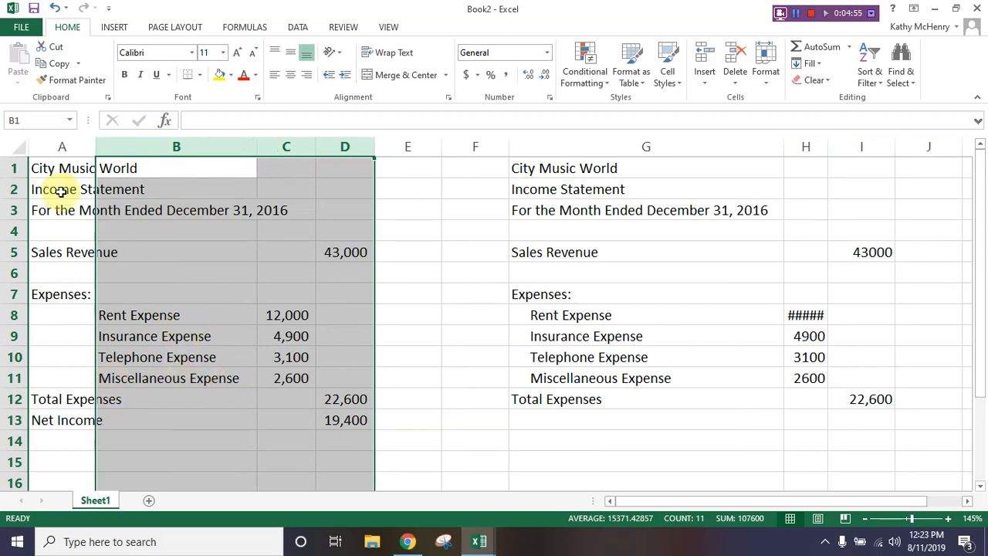
right_click(69, 147)
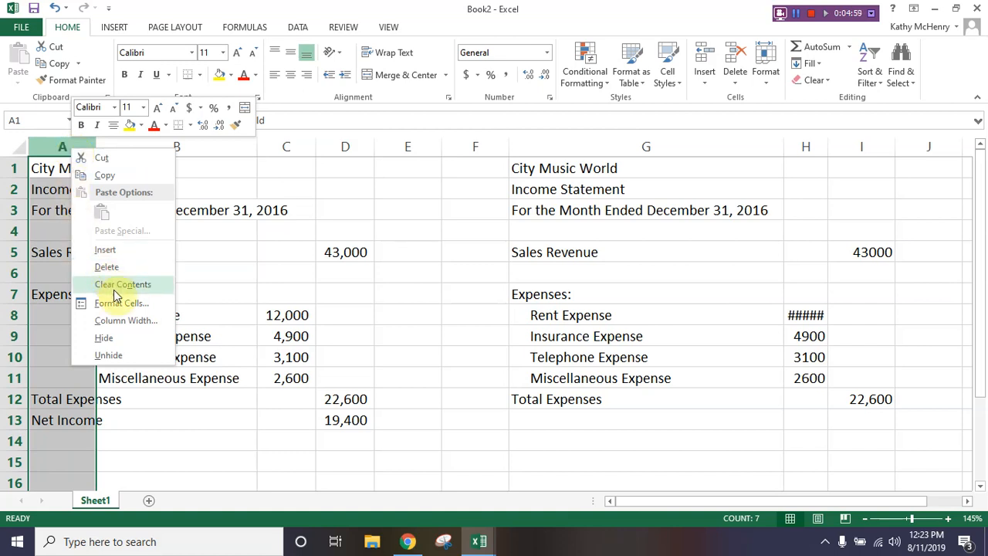
click(127, 321)
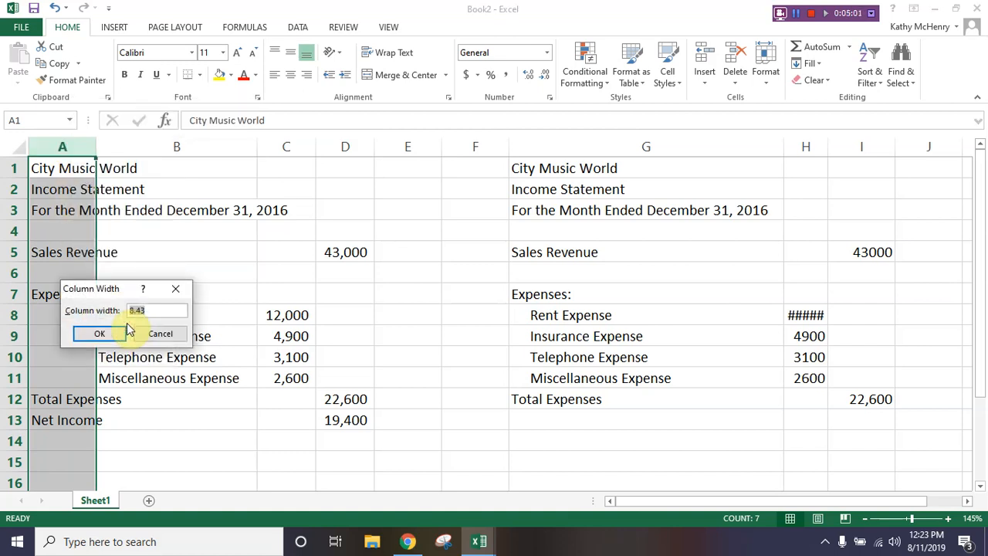
key(Return)
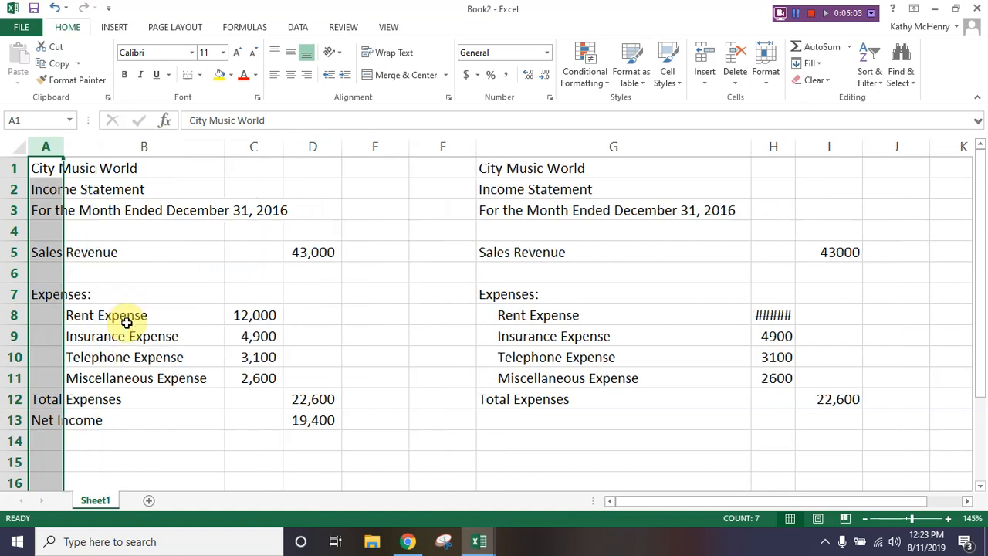
click(106, 356)
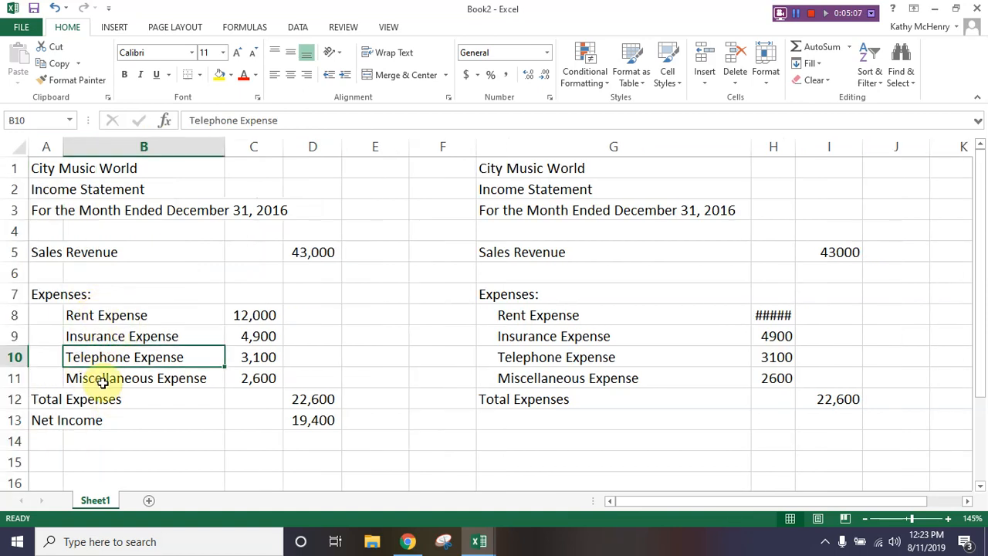
Enter the note "Review Miscellaneous Expense - Potential Savings?" in cell A16
click(44, 478)
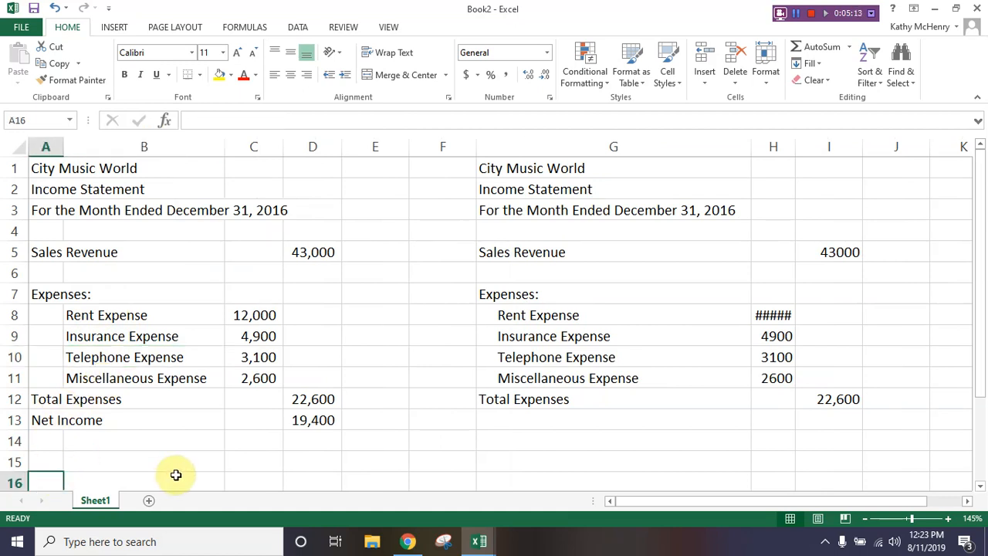
text(Review Mische)
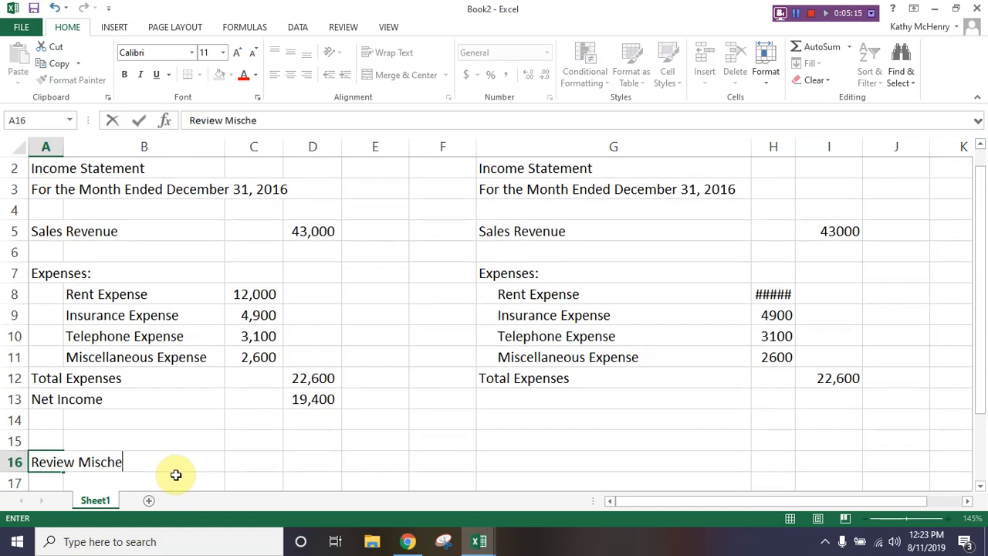
key(BackSpace)
key(BackSpace)
text(ellanei)
key(BackSpace)
text(ous )
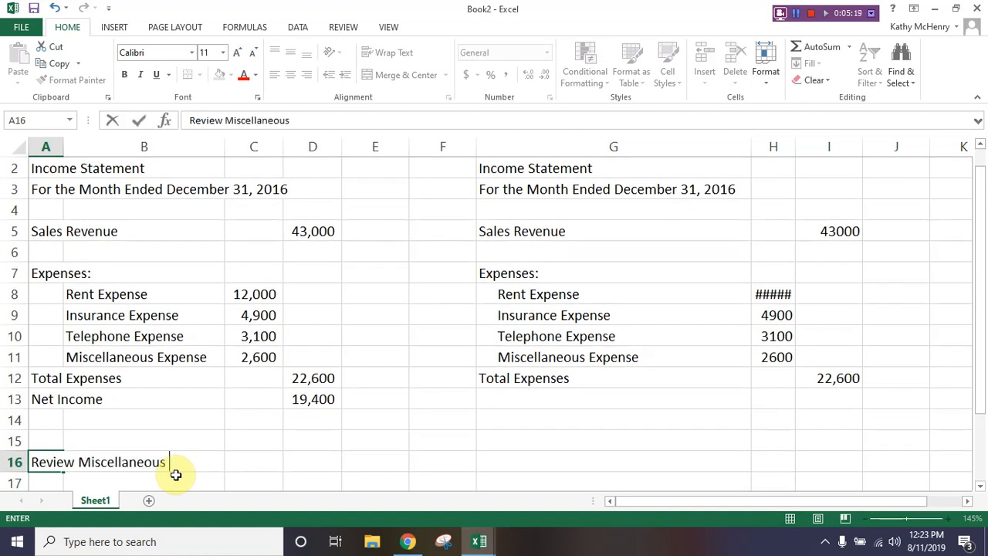
text(Expense)
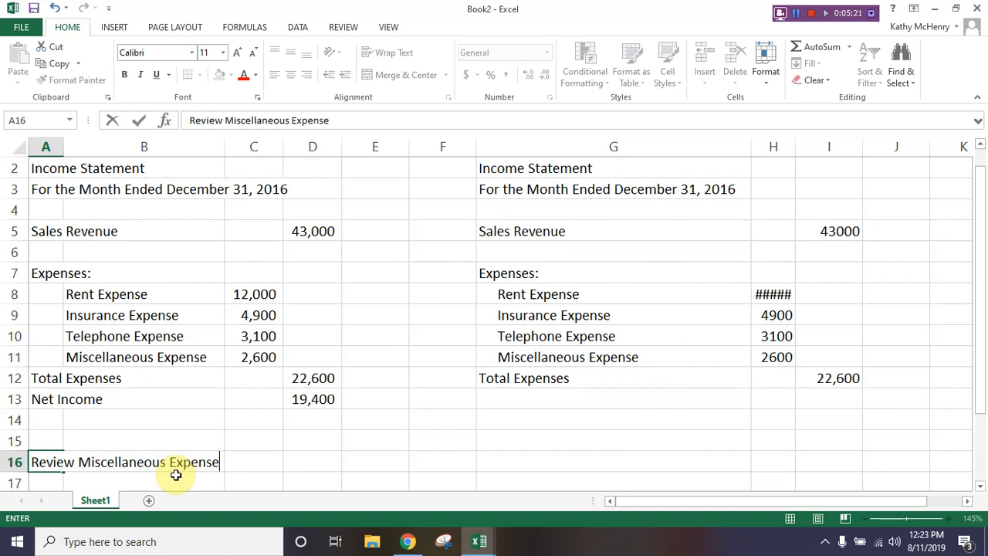
text( - Potential)
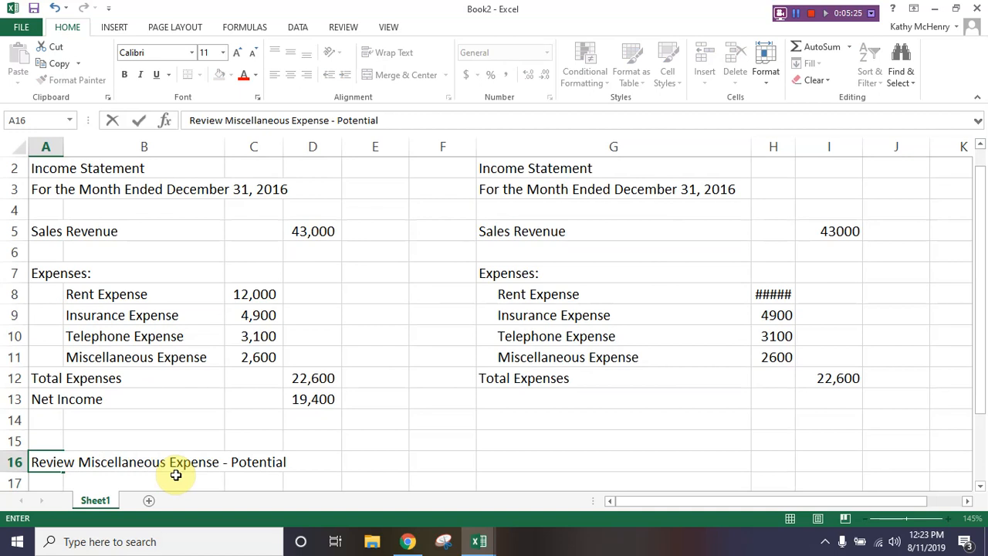
text( Savings?)
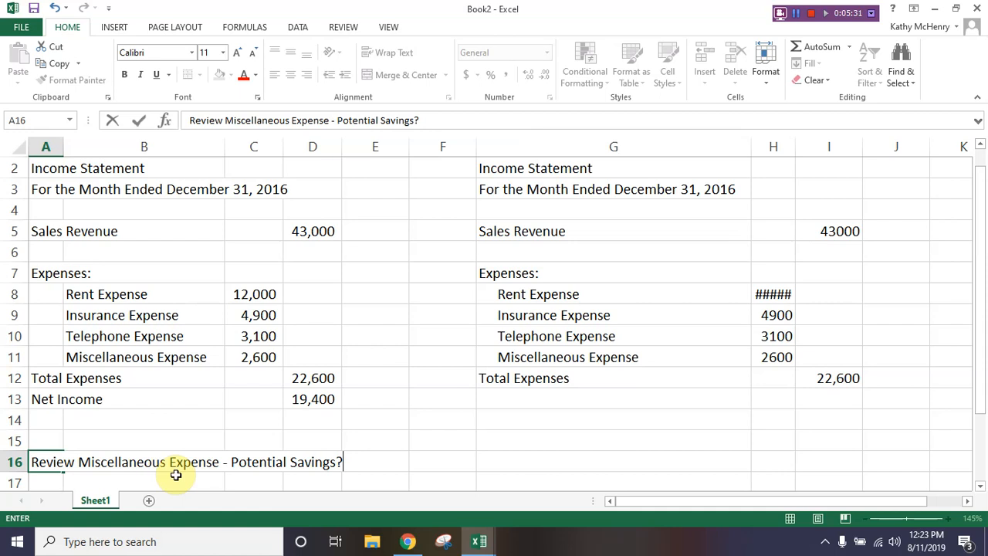
Hide row 16, which holds the note about reviewing miscellaneous expense
key(Return)
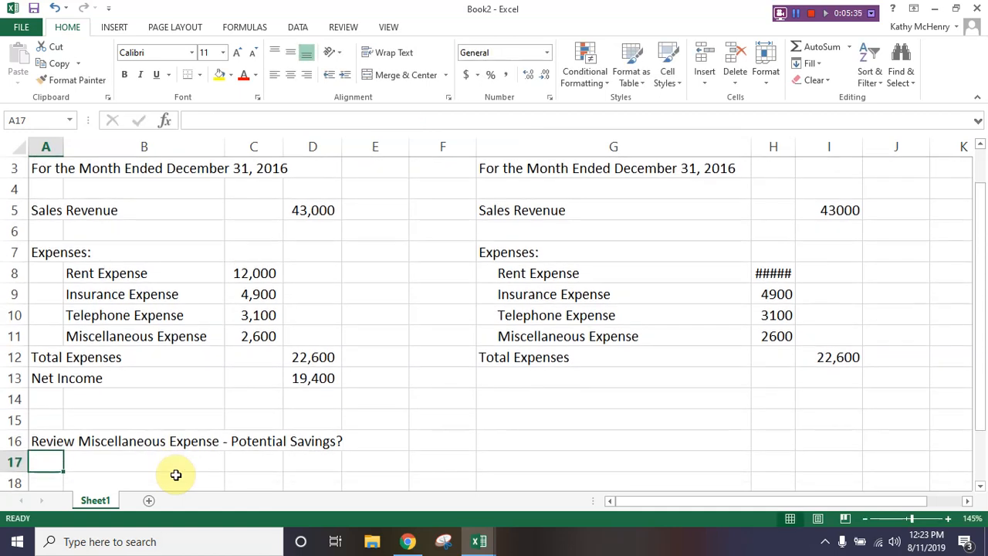
click(53, 443)
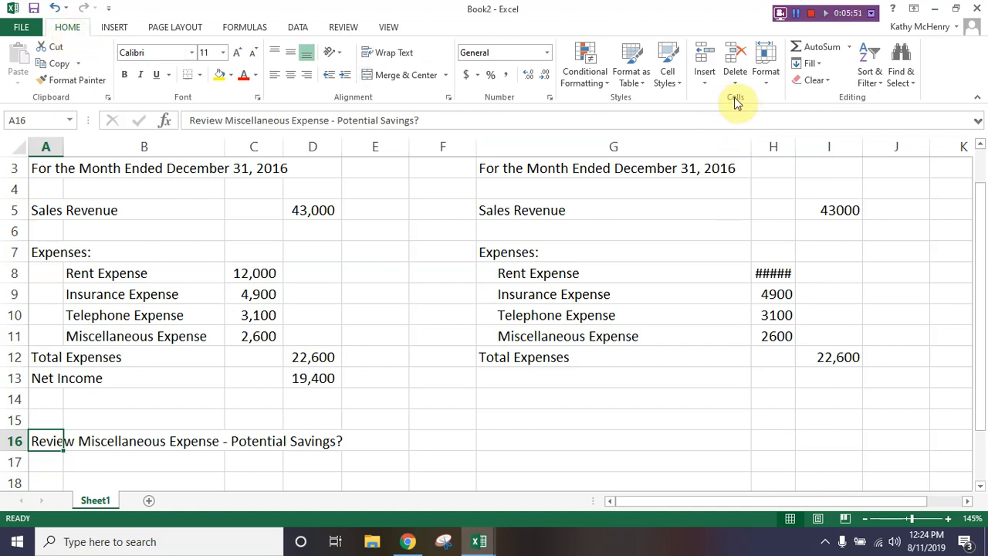
click(767, 75)
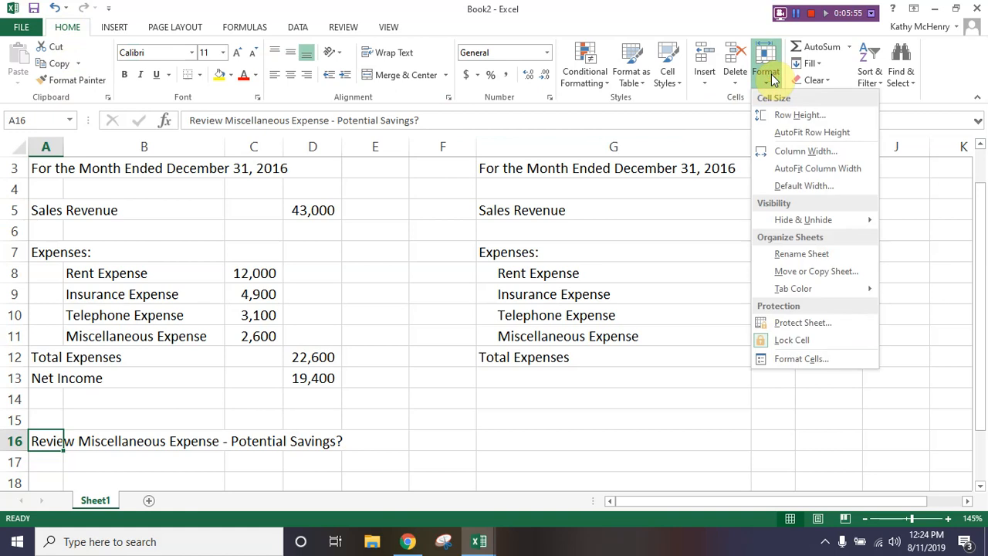
mouse_move(795, 227)
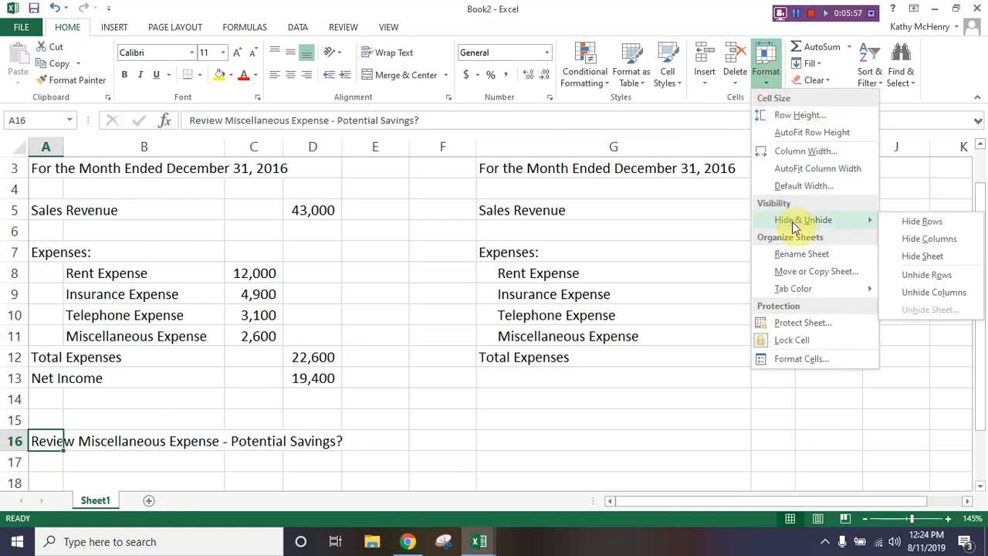
click(919, 221)
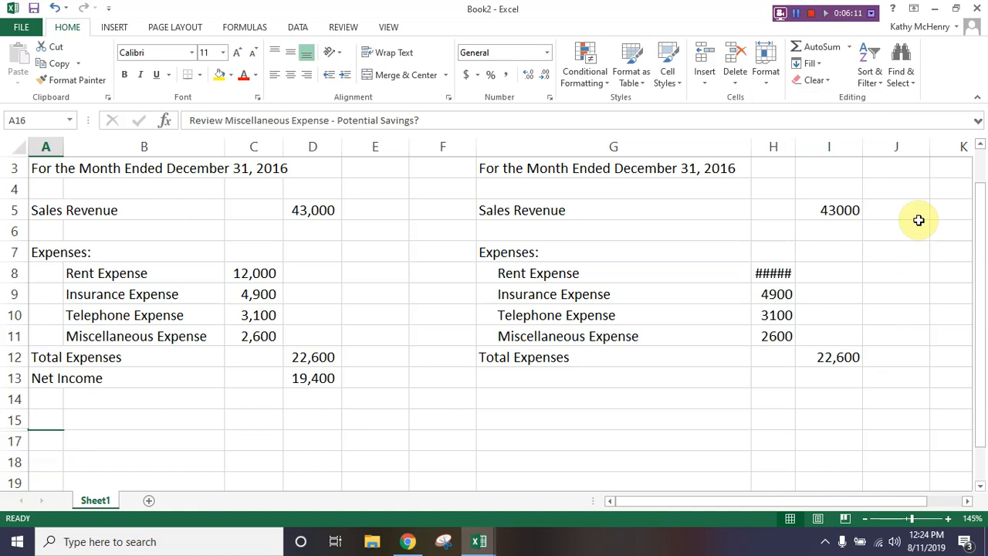
click(361, 415)
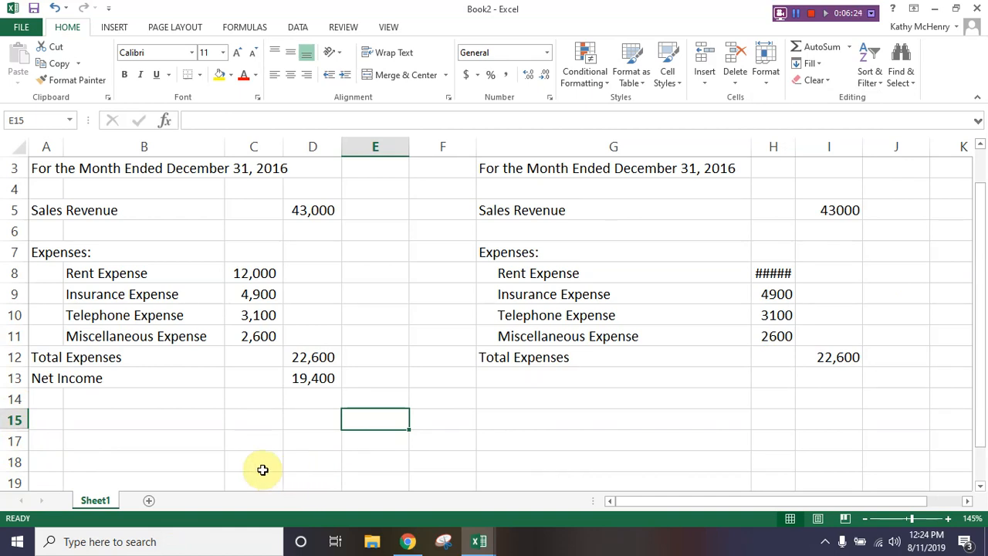
Save the workbook as "Chapter 2 EA Video" in the Chapter 2 folder under Excel for Accounting on the Desktop
click(28, 27)
click(24, 171)
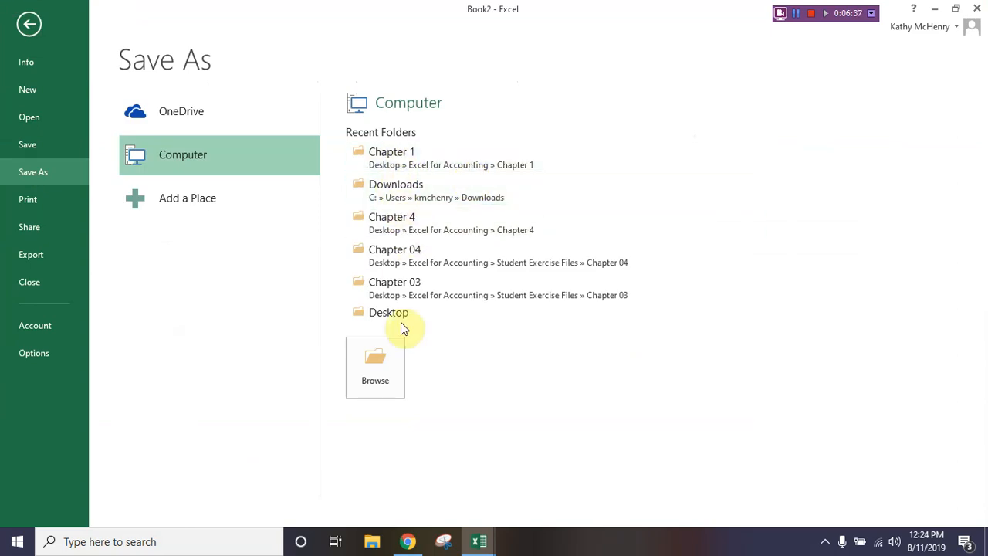
click(397, 315)
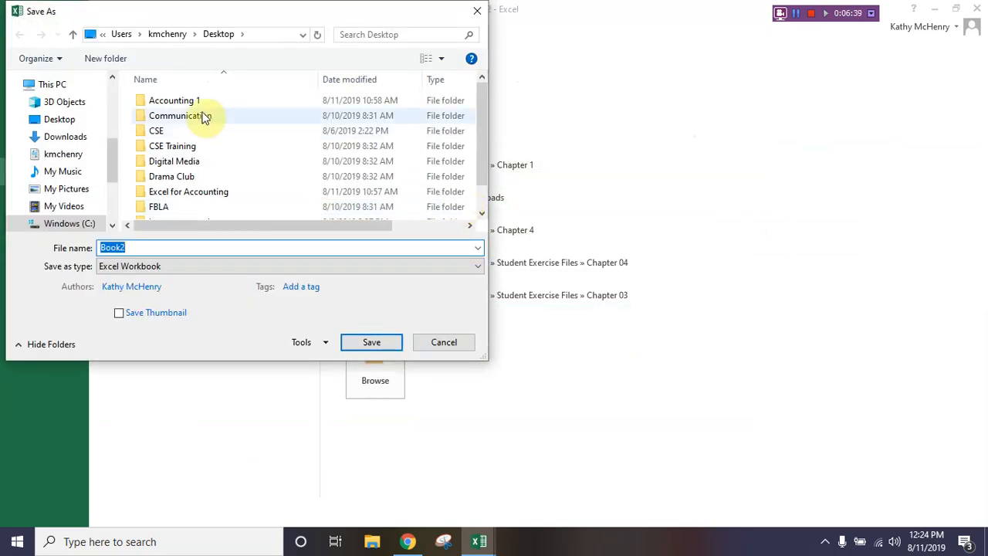
double_click(180, 191)
click(169, 116)
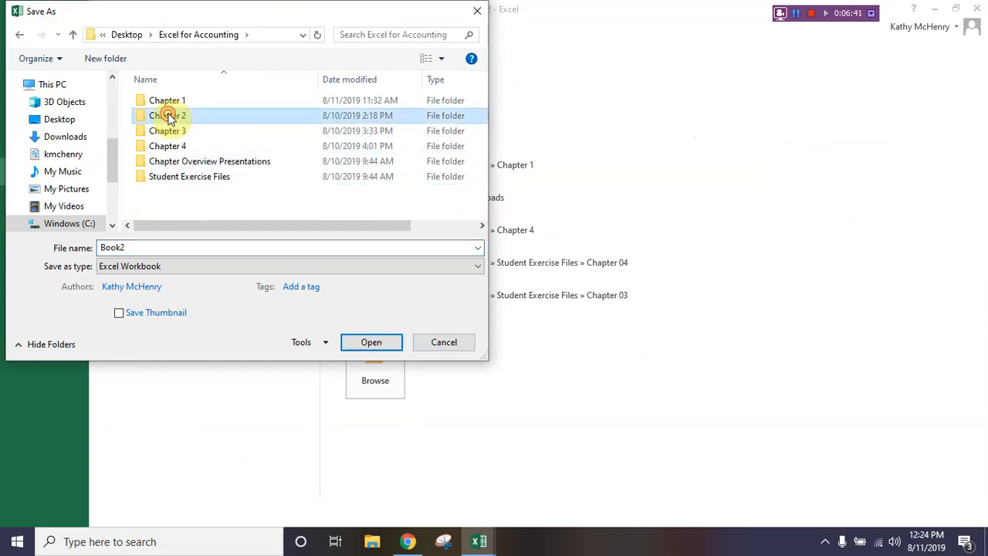
double_click(169, 116)
double_click(175, 250)
text(C)
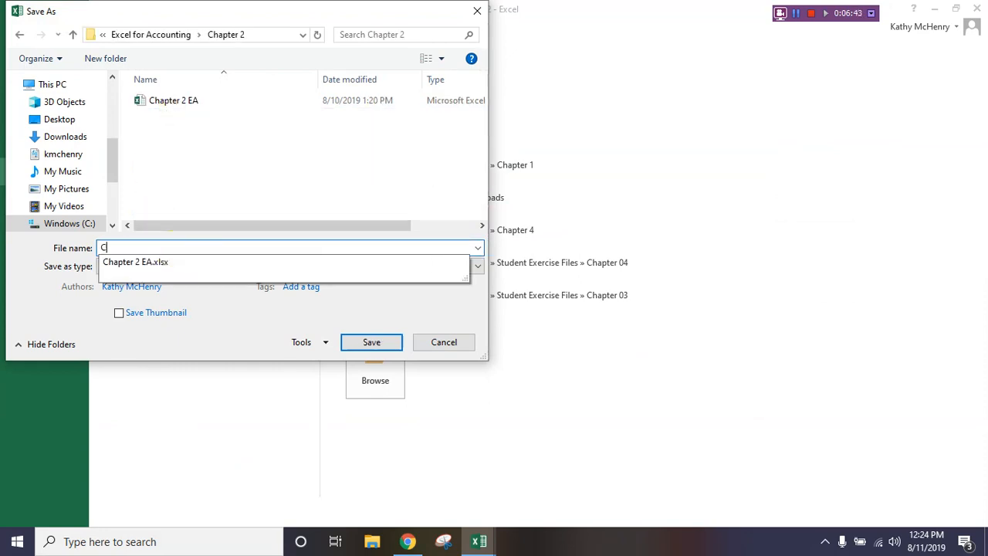
text(hapter 2 EA )
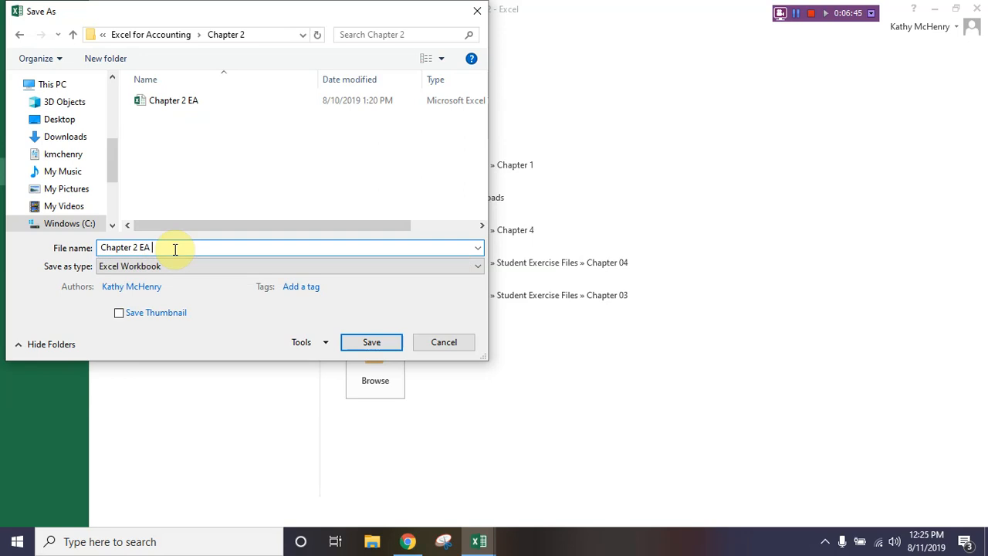
text(Video)
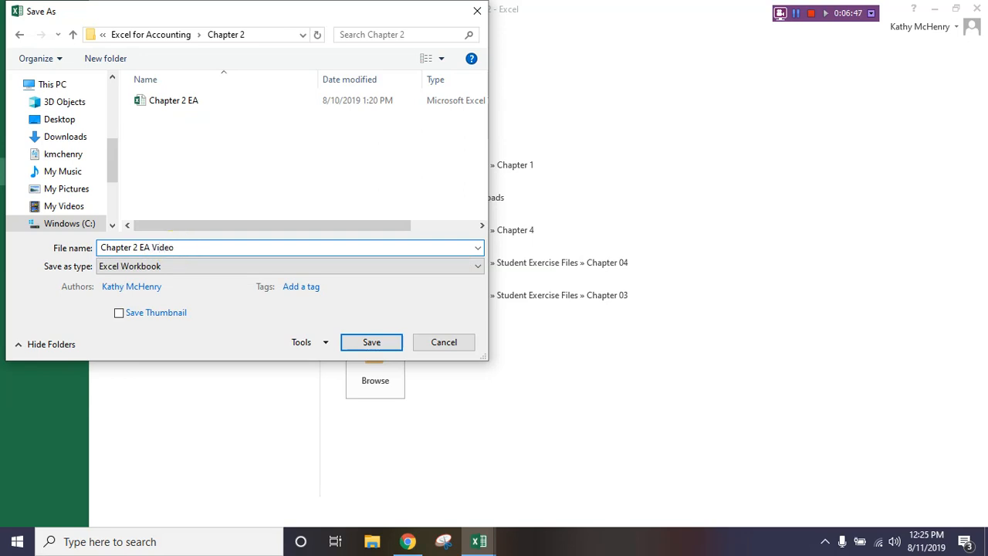
click(368, 342)
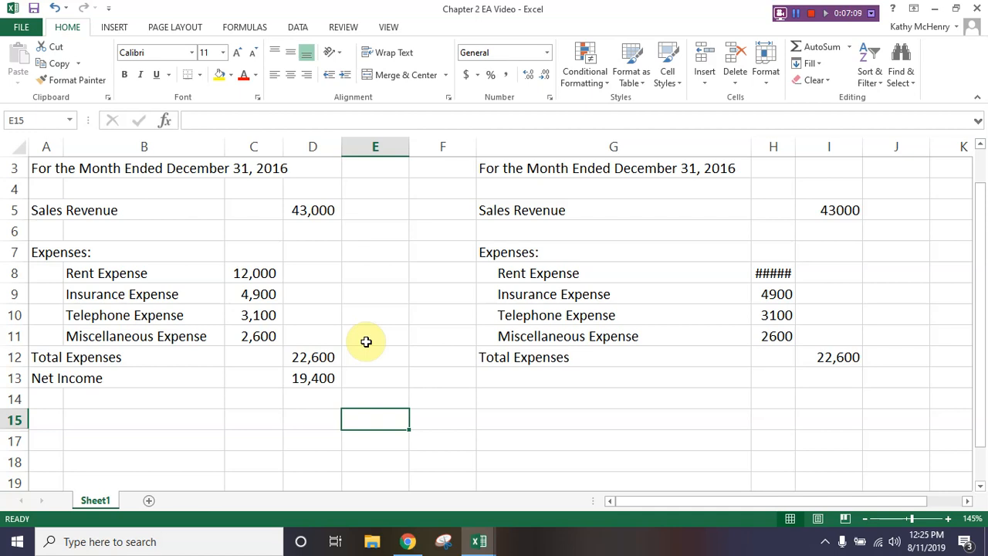
Rename the worksheet Sheet1 to D1 and add a new blank worksheet after it
right_click(87, 502)
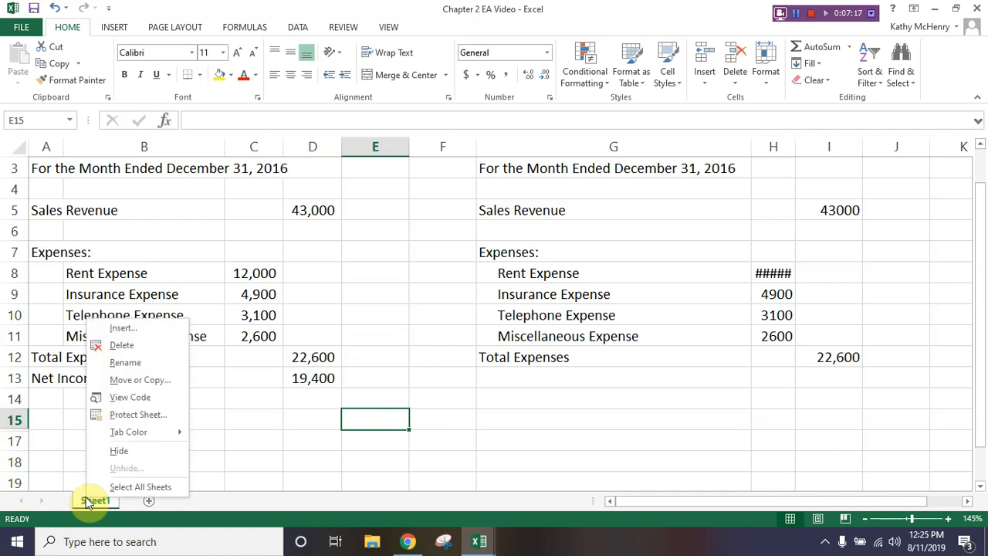
click(143, 362)
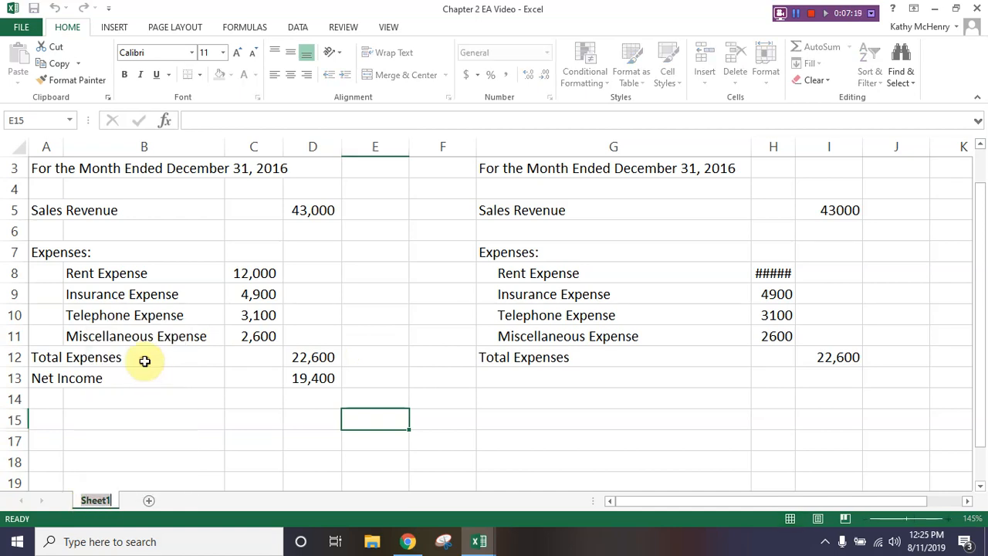
text(D1)
key(Return)
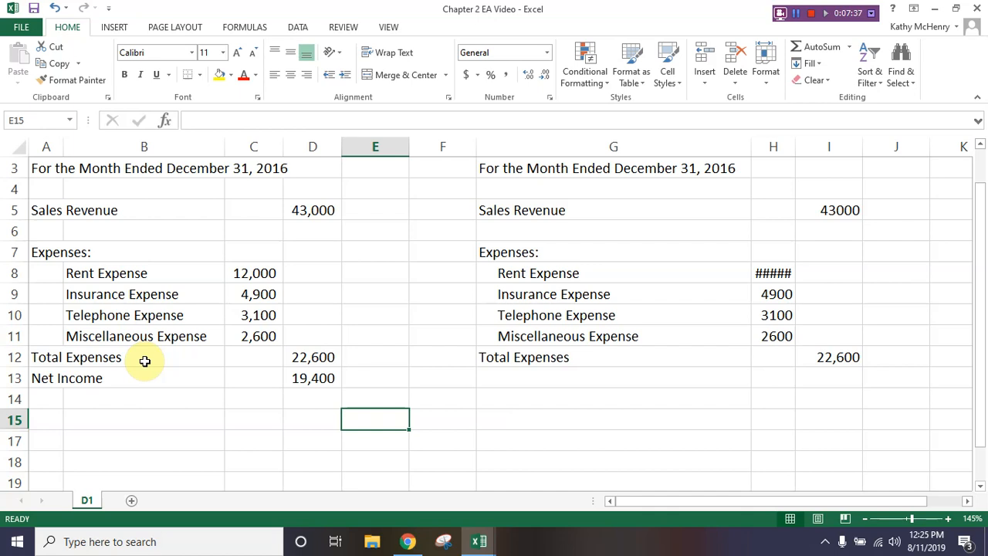
click(130, 502)
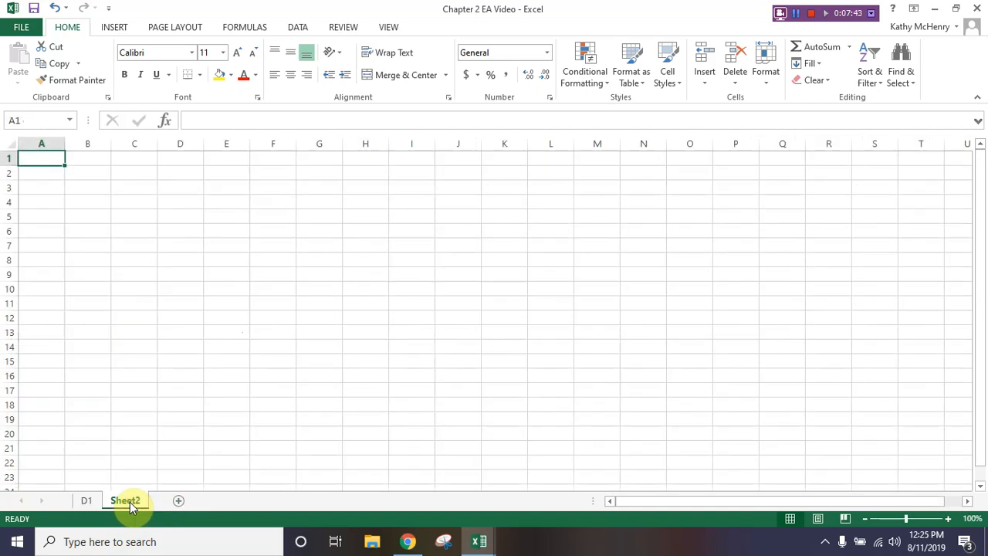
right_click(129, 502)
click(175, 371)
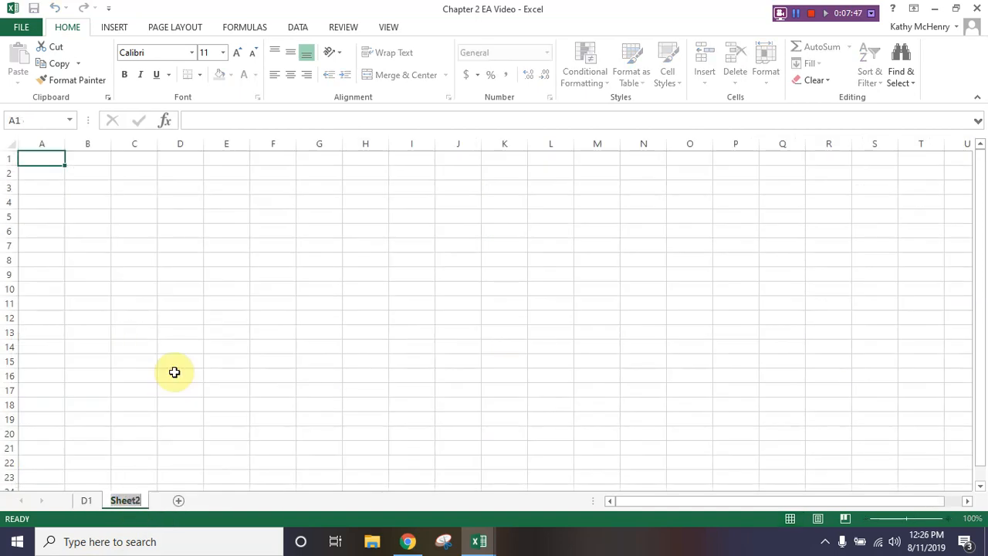
text(Income)
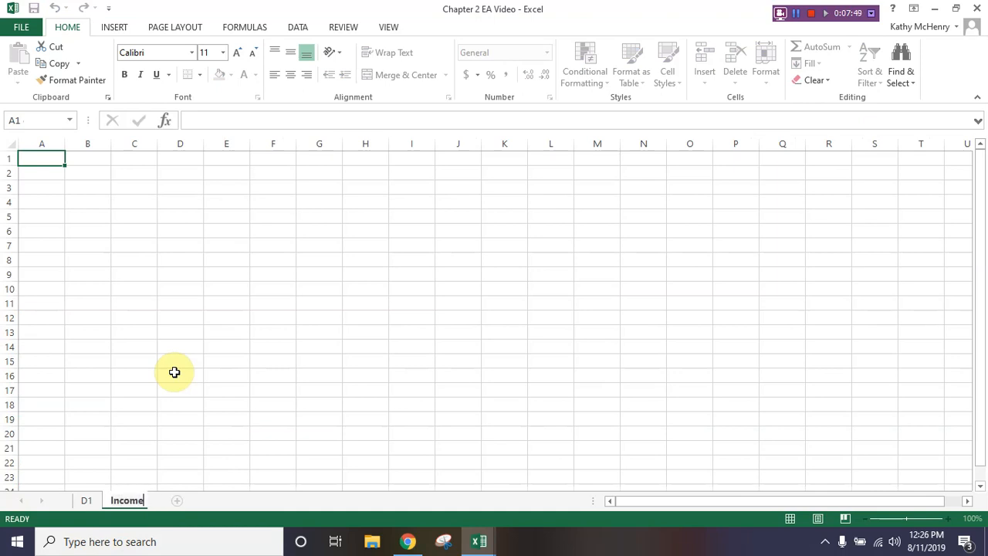
text( Statement)
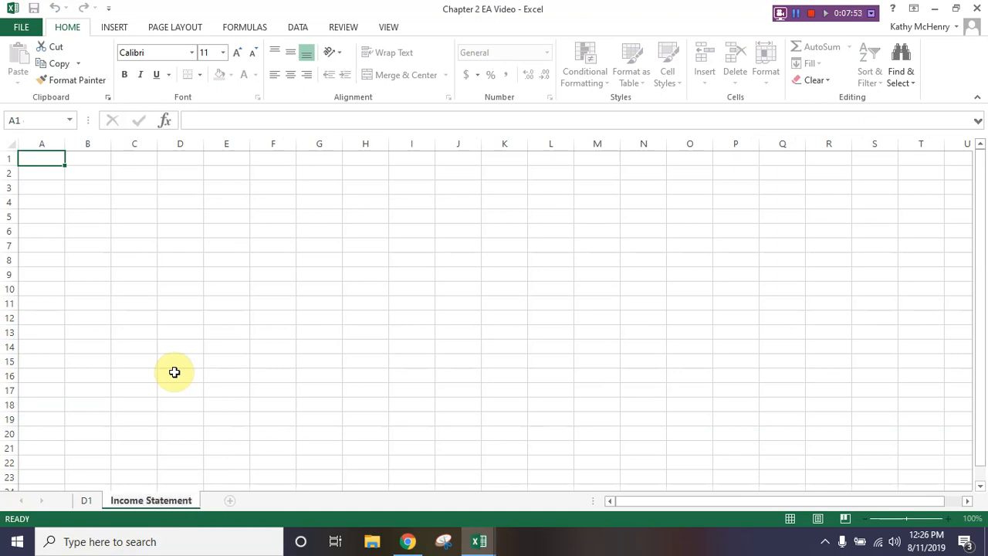
key(Escape)
Rename the worksheet D1 to "Income Statement"
click(88, 500)
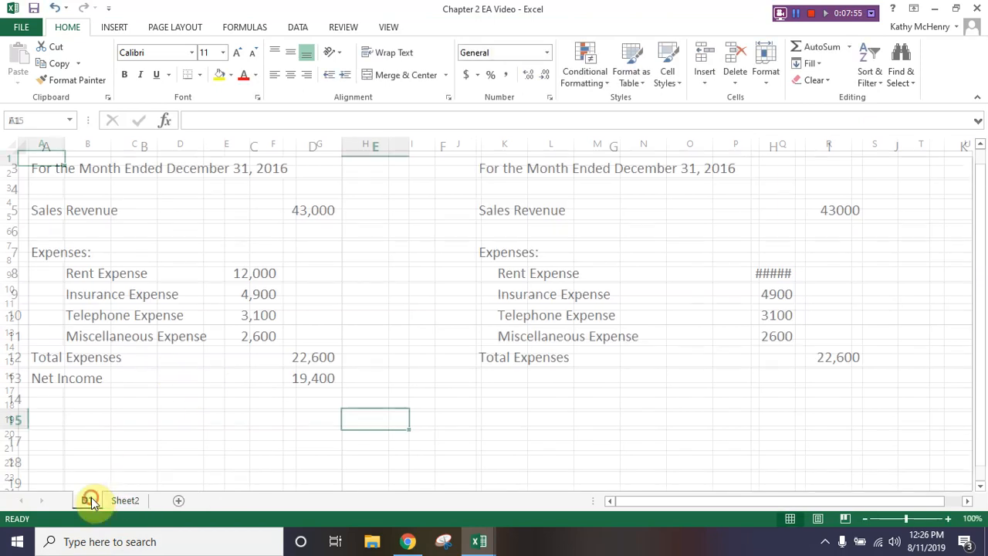
right_click(90, 500)
click(131, 363)
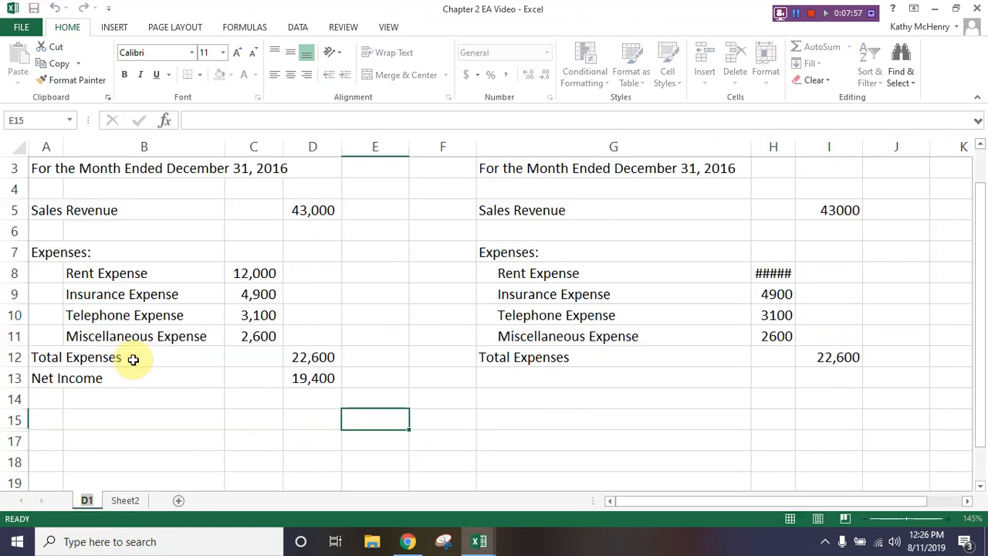
text(Inv)
key(BackSpace)
text(come)
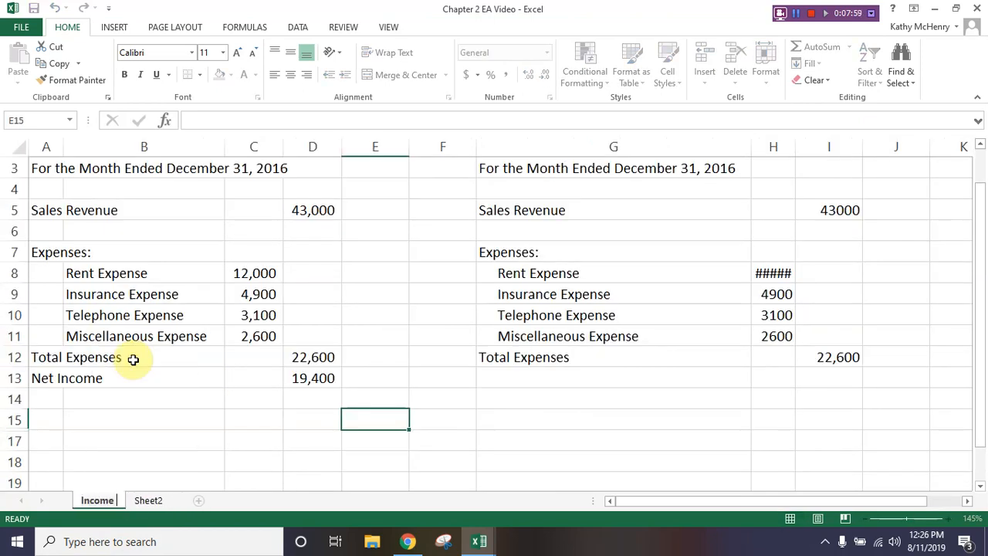
text( Statement)
key(Return)
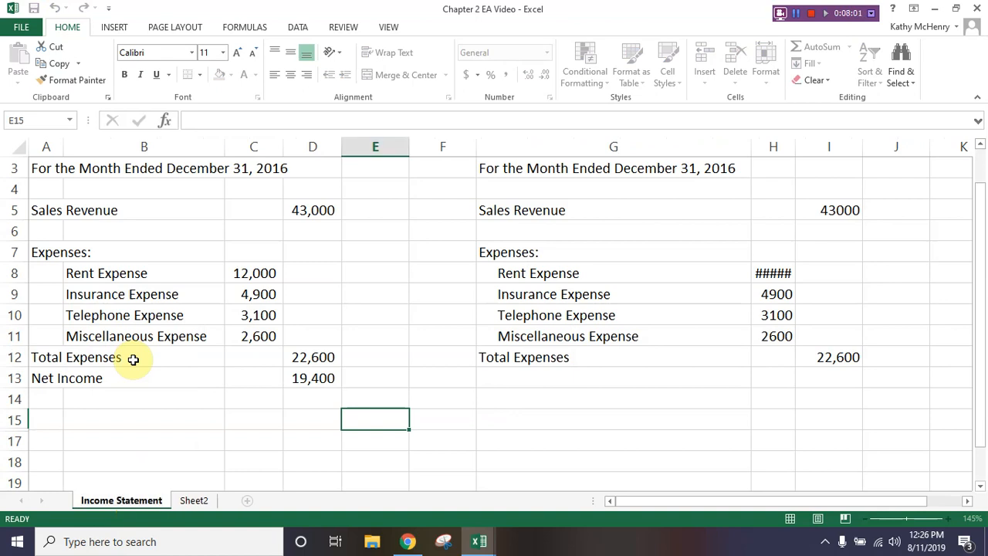
Enter the note "Monthly Net Income is Acceptable" in cell A17
scroll(301, 343, up, 1)
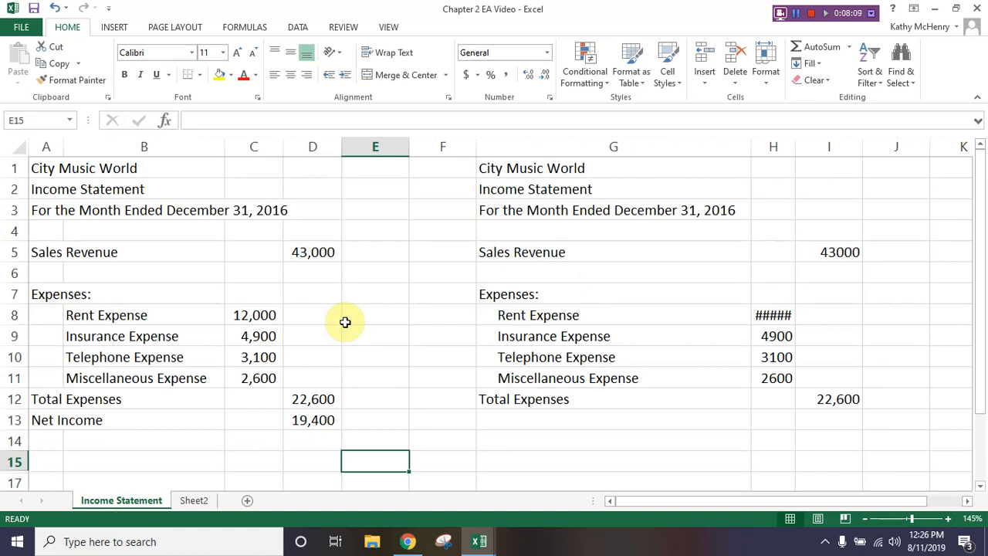
click(49, 483)
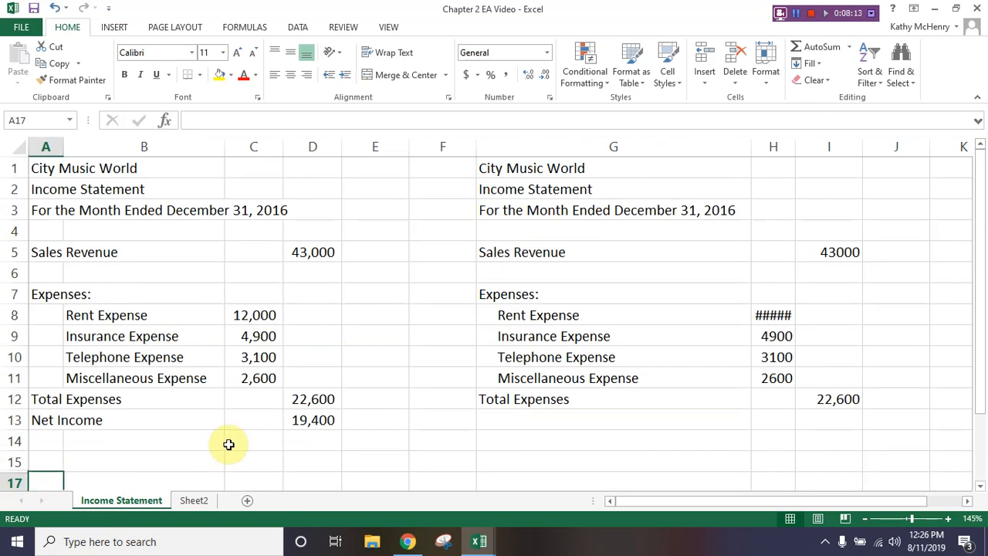
text(Month)
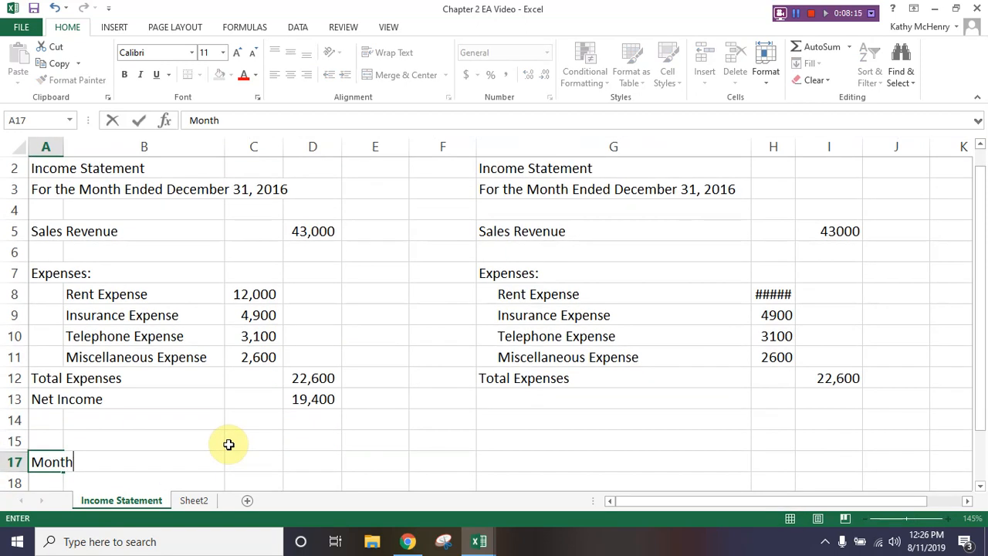
text(ly Net I)
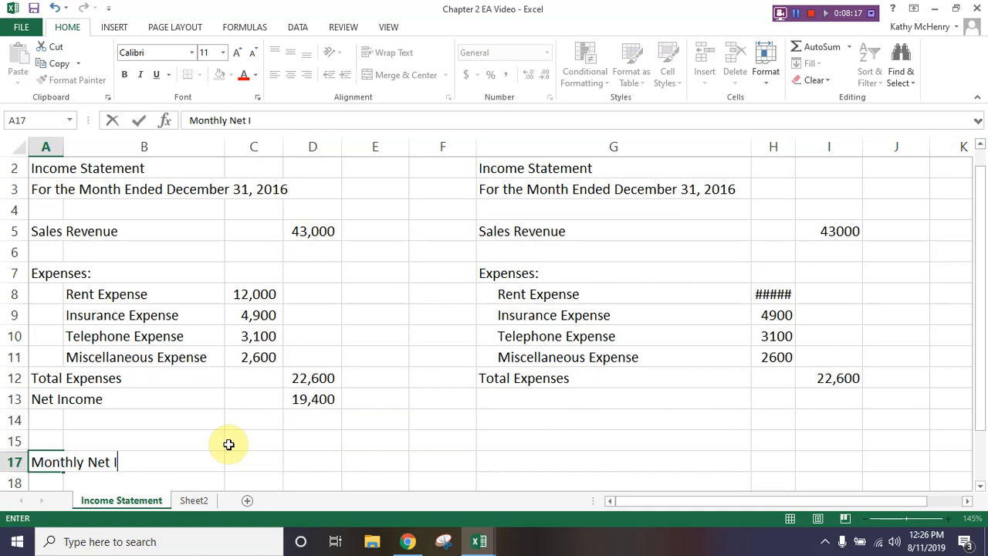
text(ncome is A)
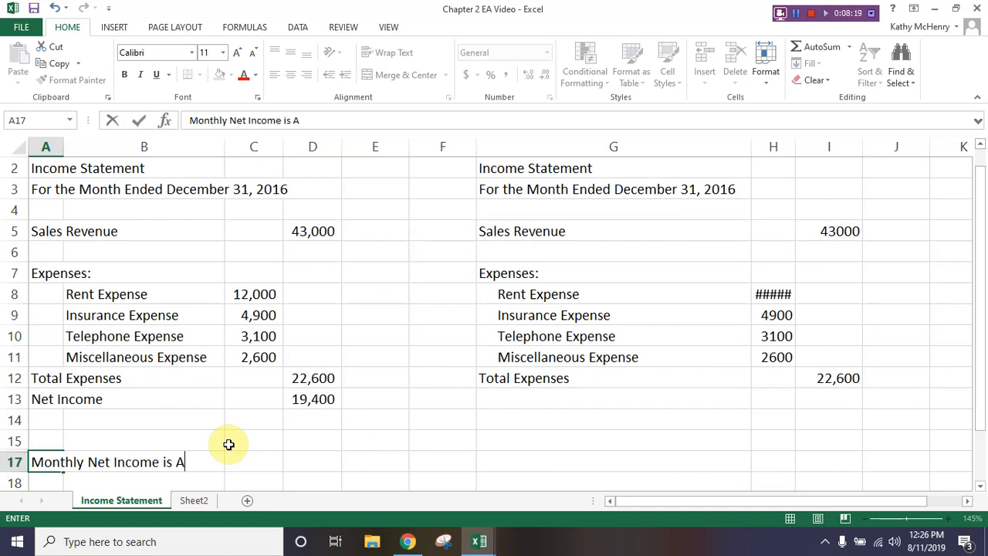
text(cceptable)
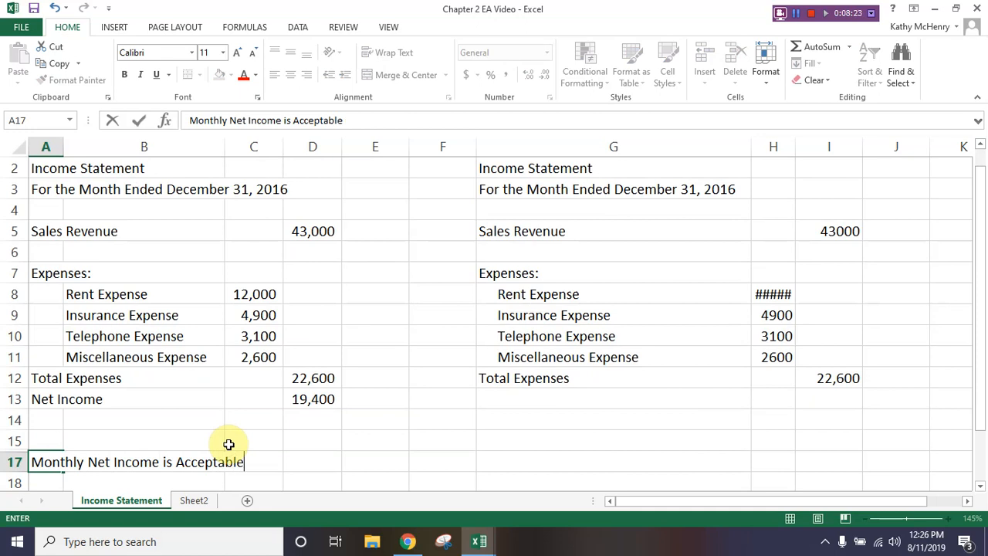
key(Return)
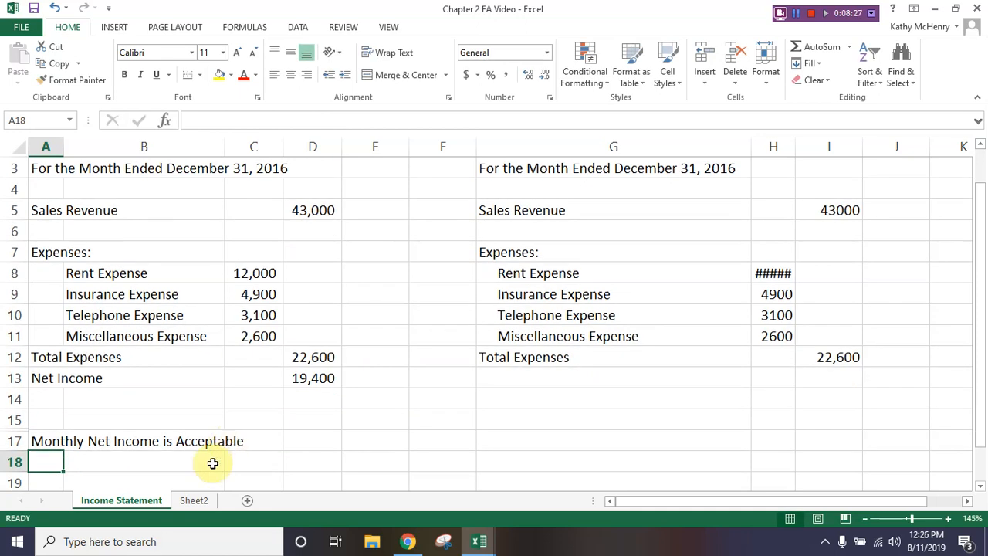
Angle the note text in cell A17 by setting its orientation to 10 degrees
click(42, 441)
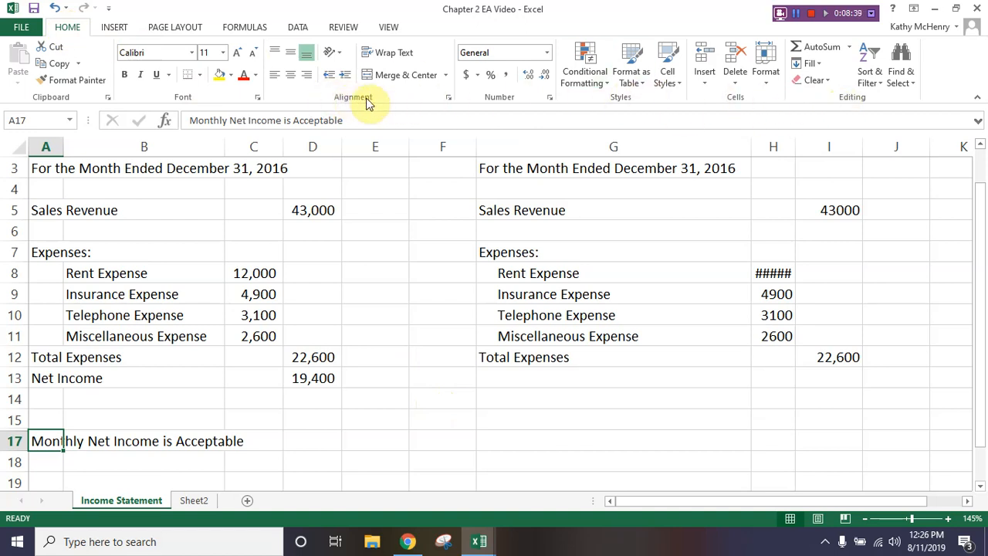
click(342, 56)
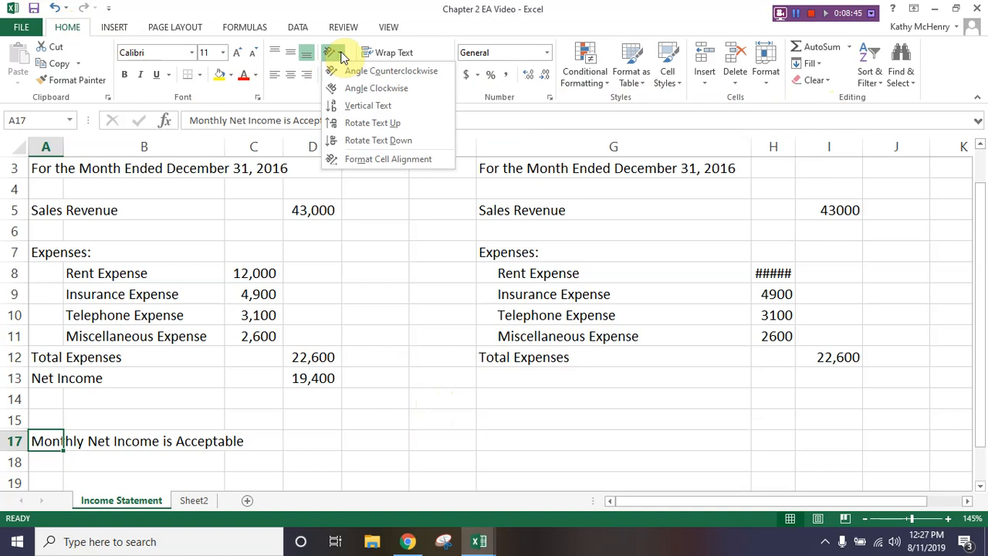
click(369, 162)
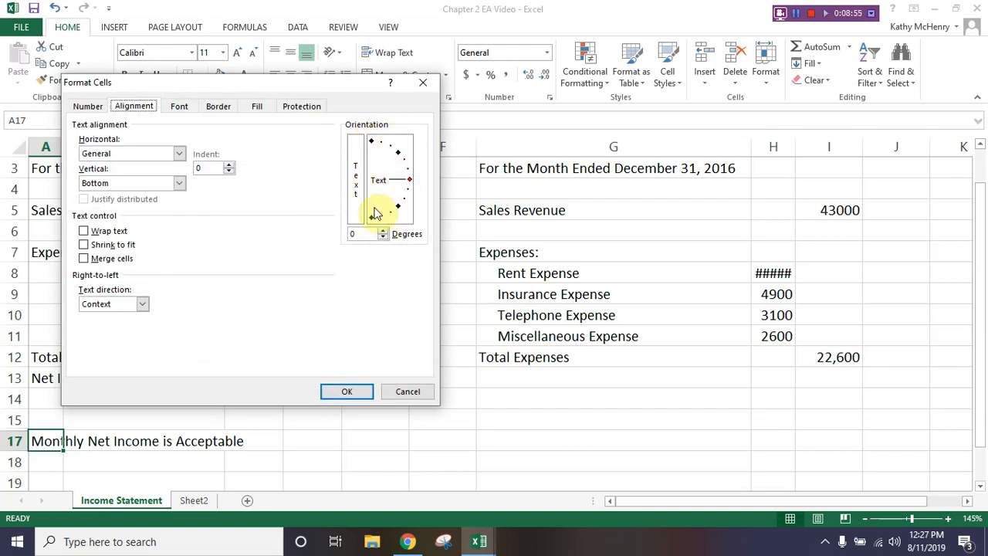
click(368, 233)
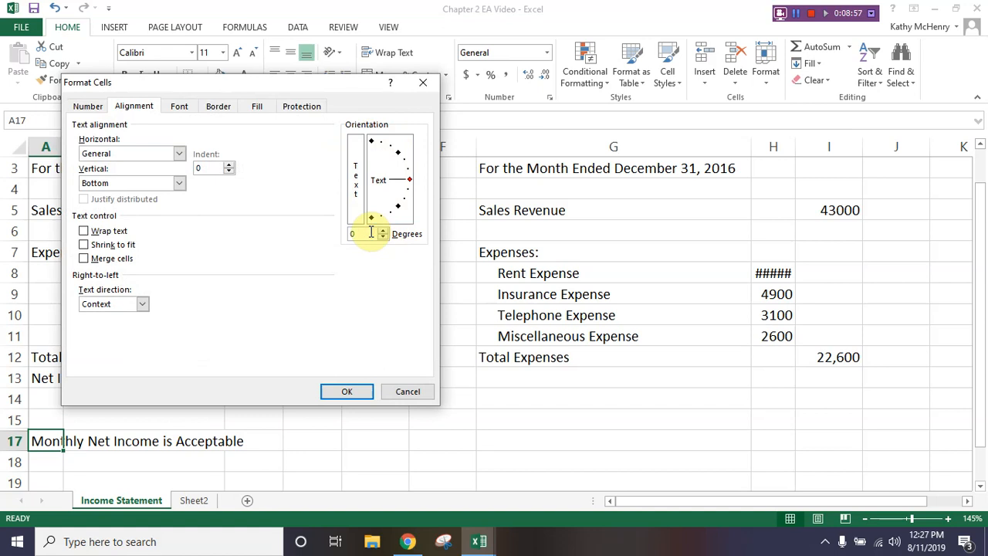
key(BackSpace)
text(10)
click(346, 391)
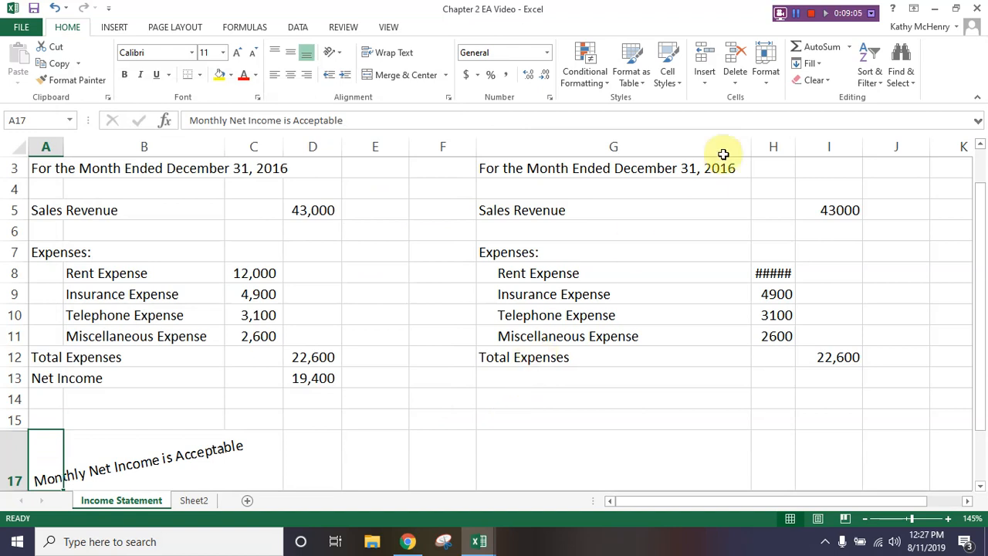
click(770, 87)
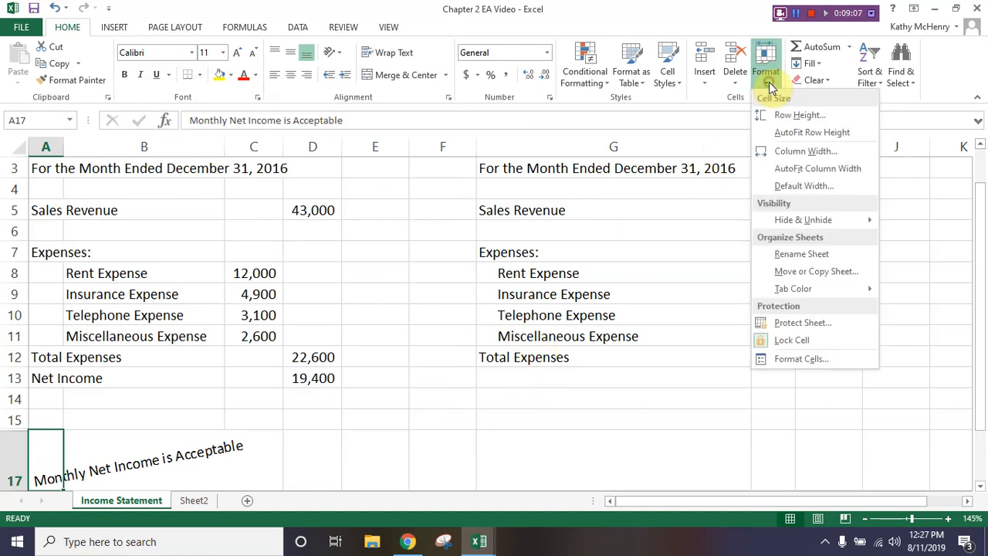
click(799, 358)
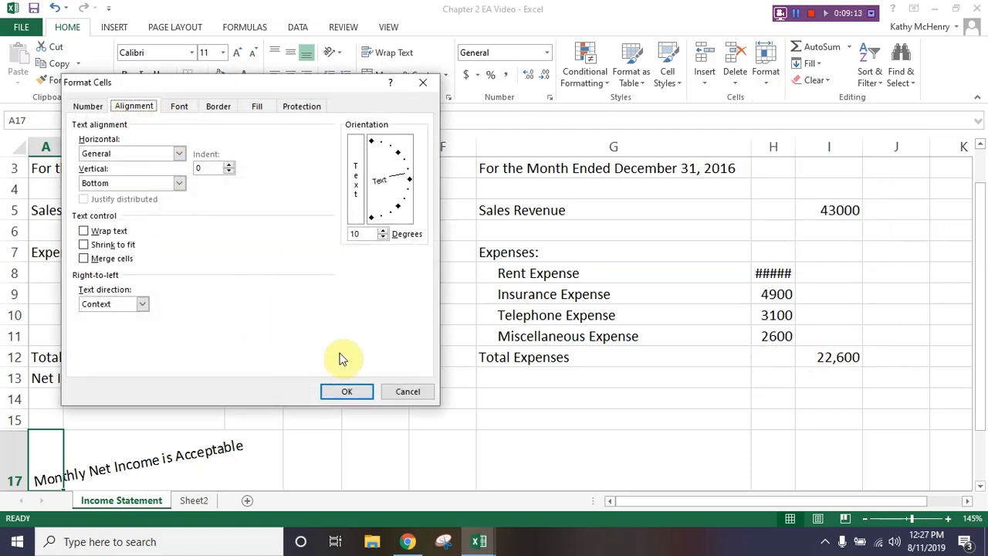
click(411, 395)
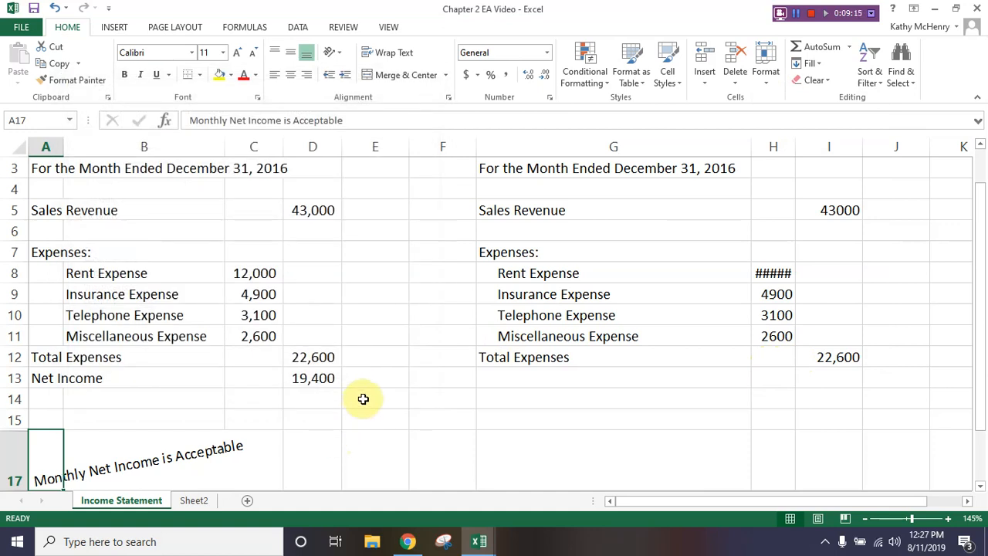
Rename the worksheet Sheet2 to "Statement of Owner's Equity"
click(191, 500)
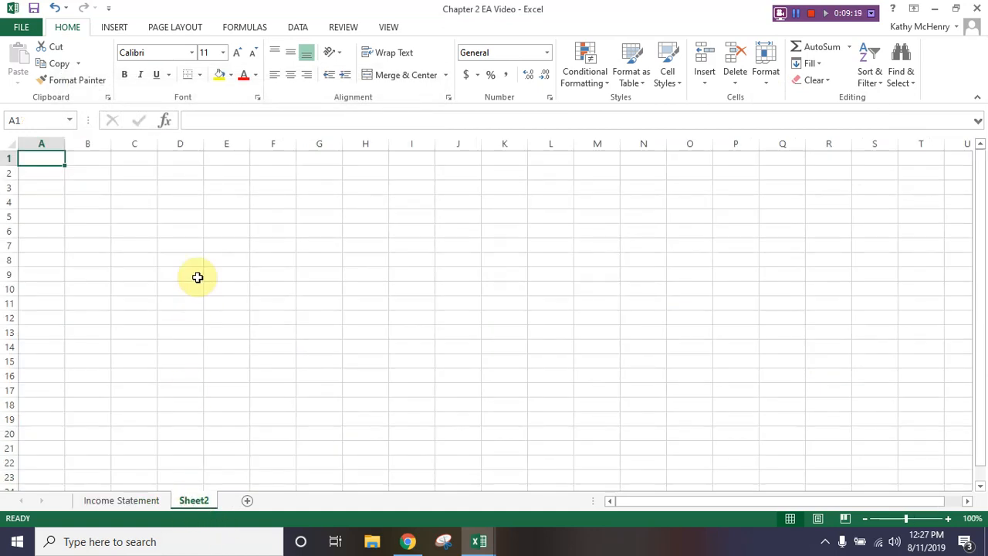
right_click(194, 501)
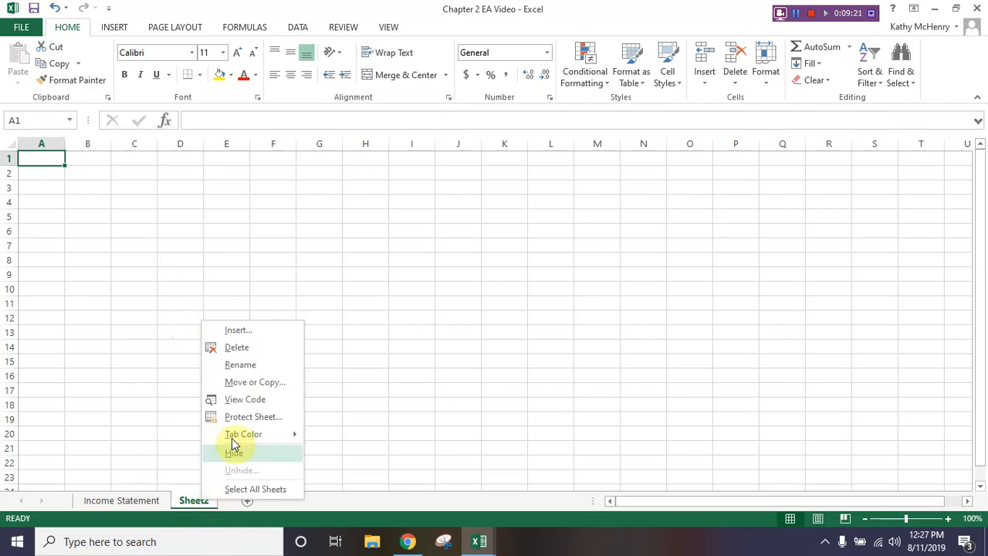
click(247, 363)
text(Staetme)
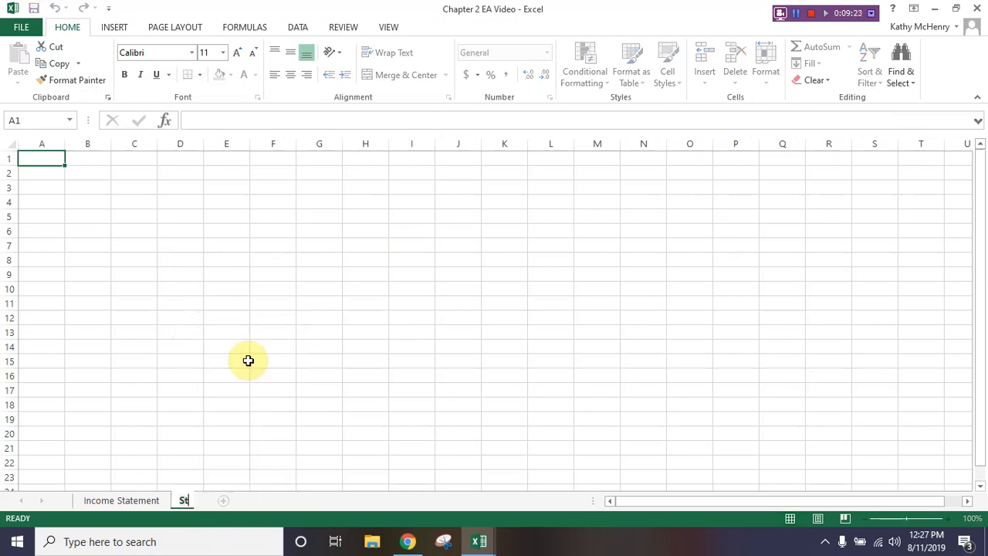
key(BackSpace)
key(BackSpace)
key(BackSpace)
key(BackSpace)
text(tement)
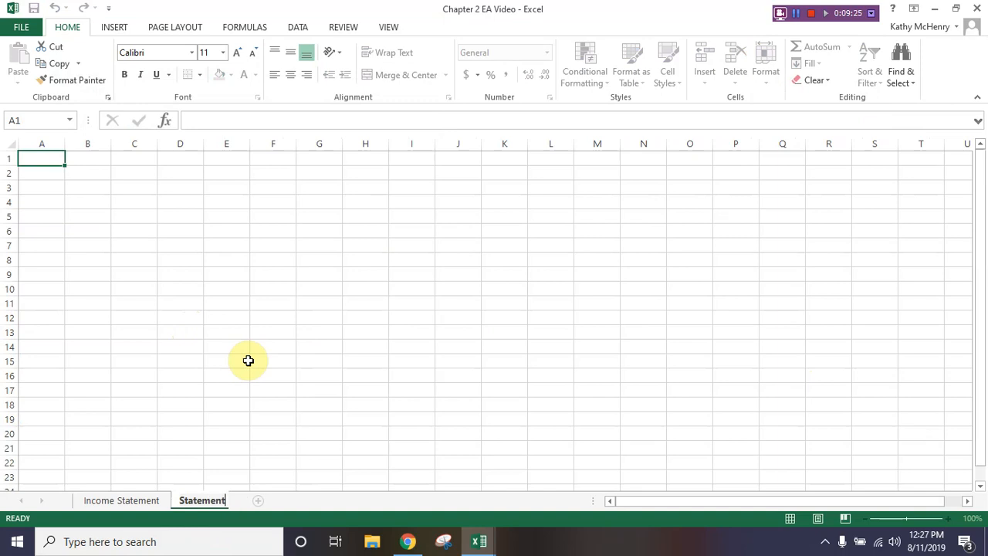
text( of Owner's Equity)
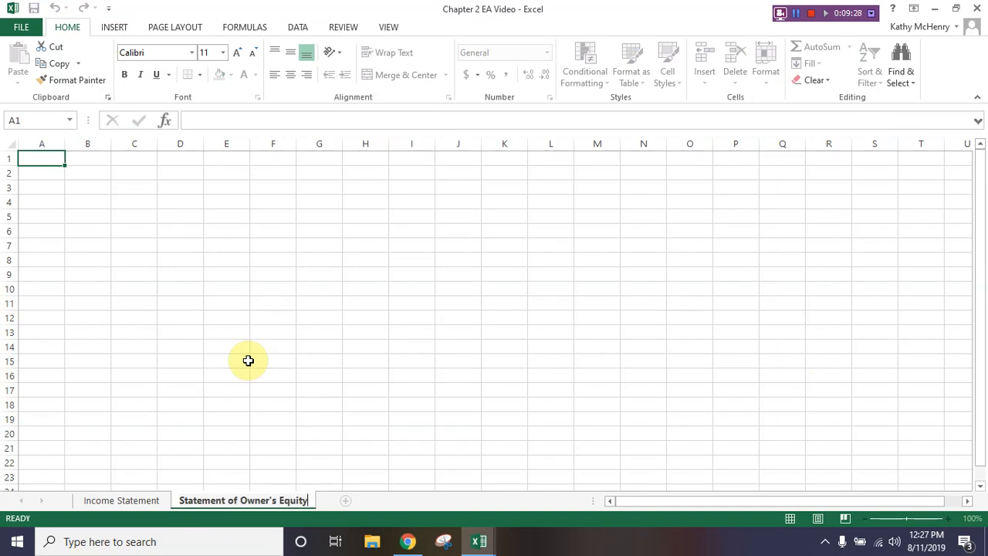
key(Return)
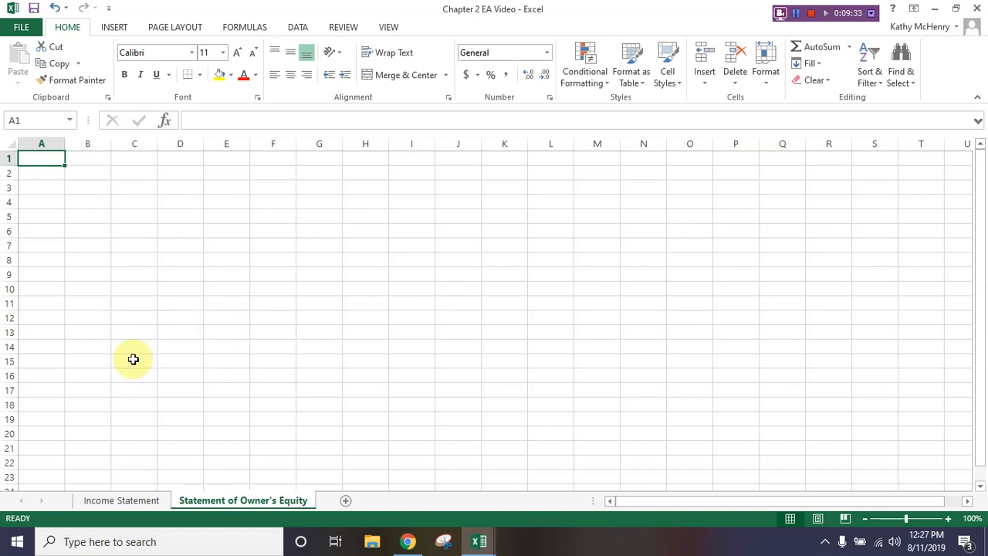
Copy the heading lines in A1:A3 of the Income Statement sheet to cell A1 of the Statement of Owner's Equity sheet
click(124, 500)
scroll(100, 237, up, 1)
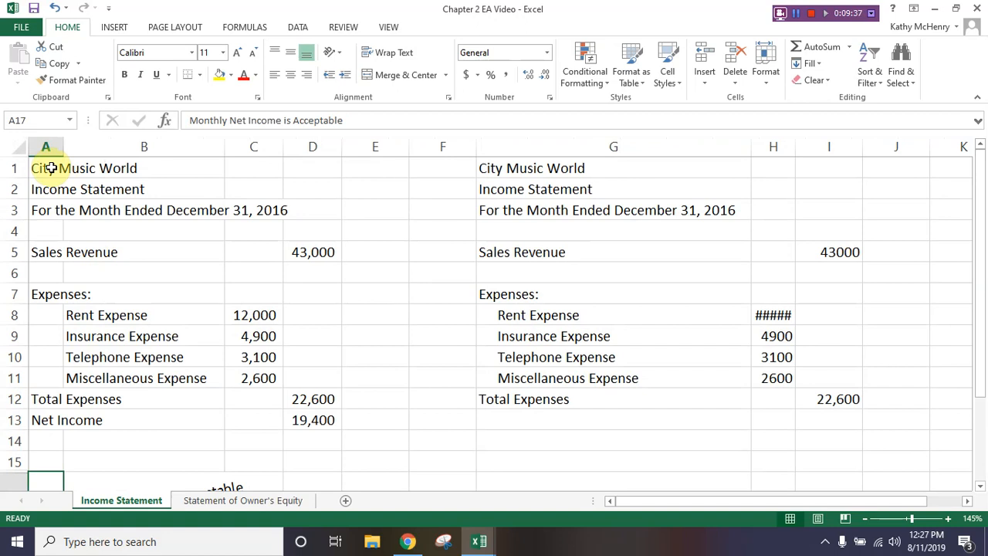
drag(48, 167, 56, 211)
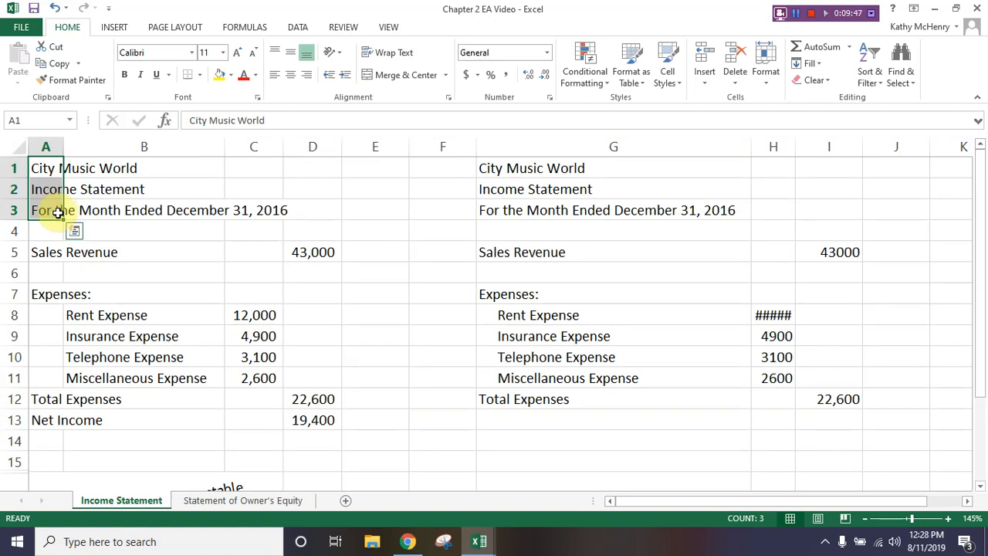
click(52, 65)
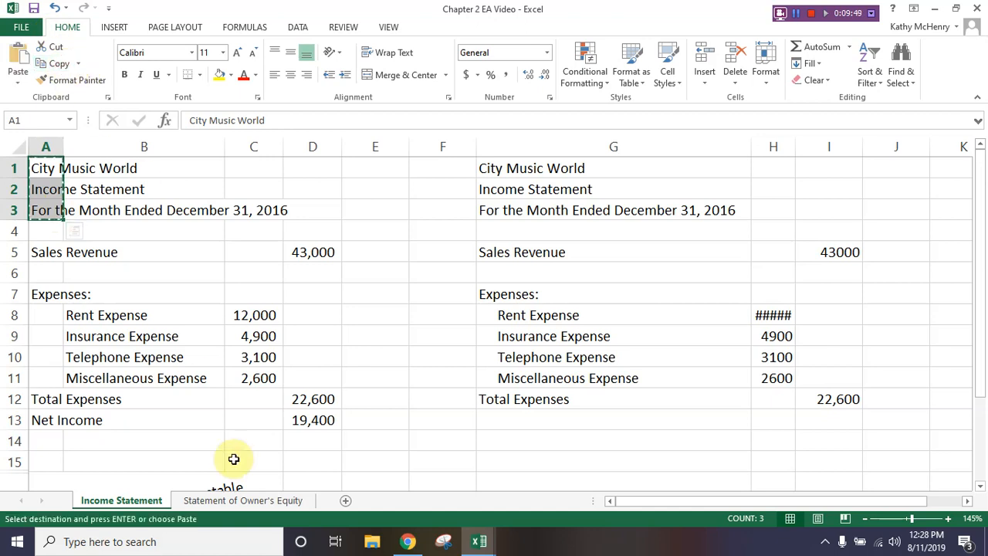
click(248, 503)
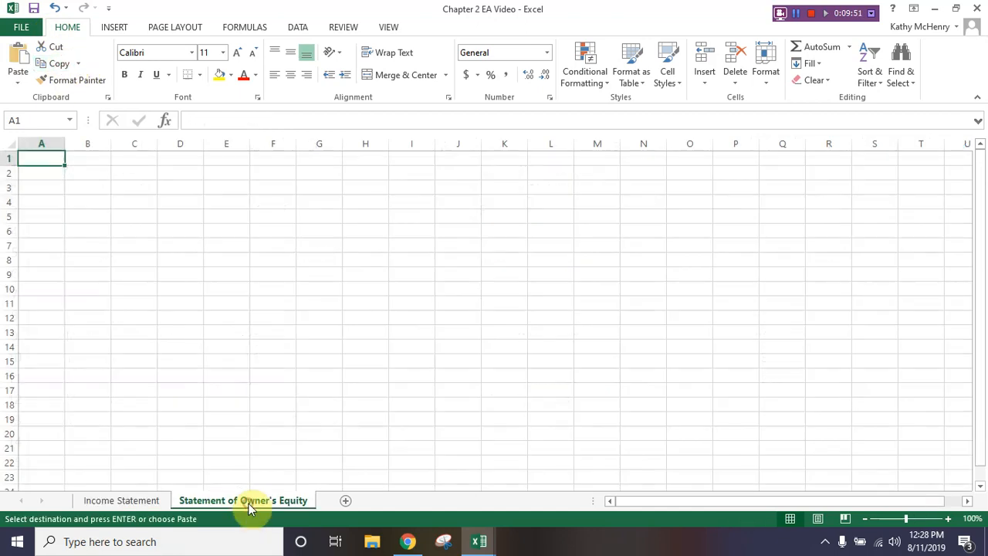
click(18, 56)
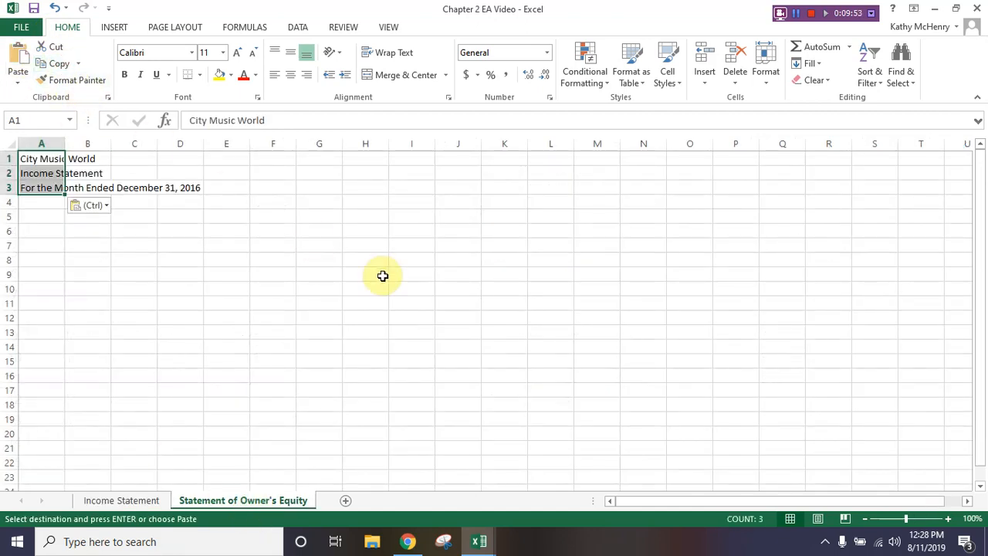
Replace the statement title in cell A2 with "Statement of Owner's Equity"
click(50, 177)
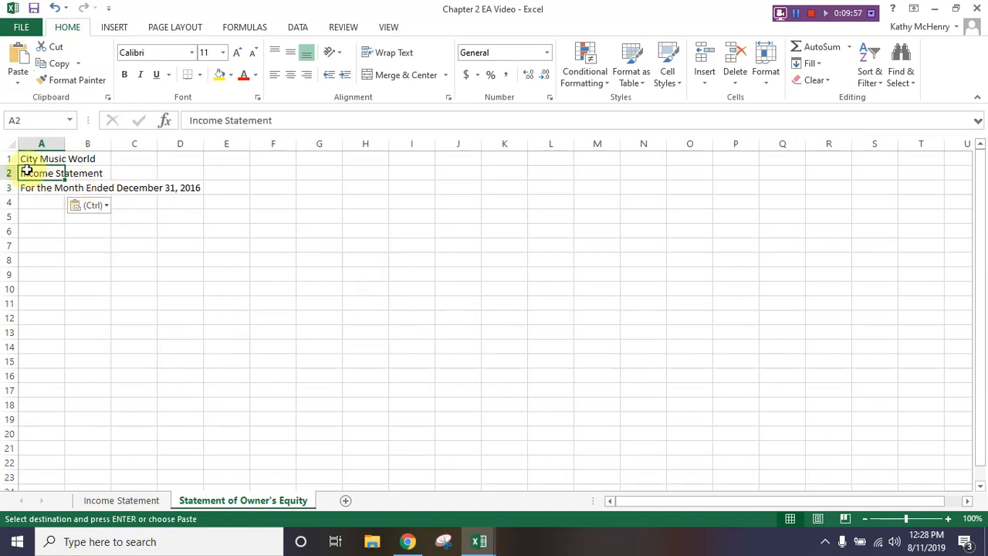
text(St)
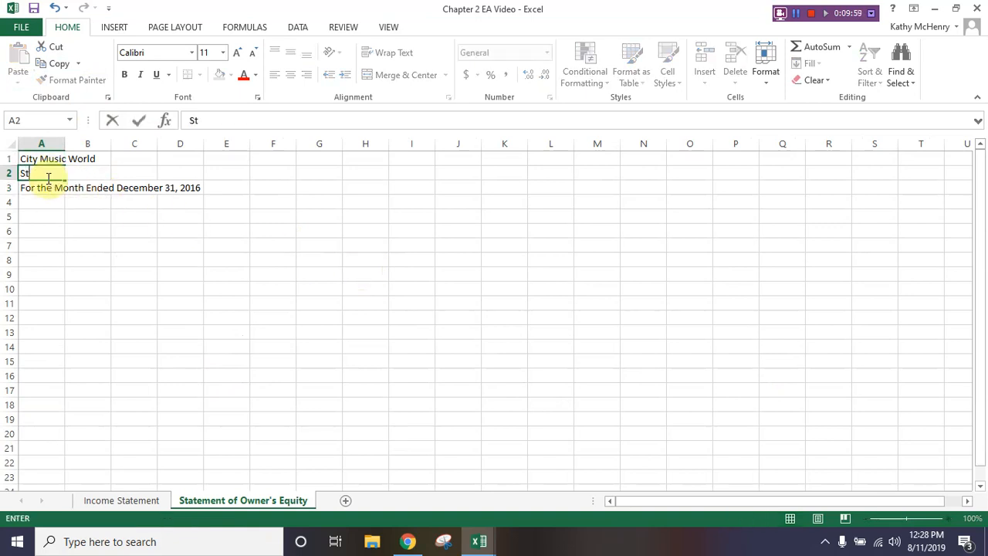
text(atement of Owne)
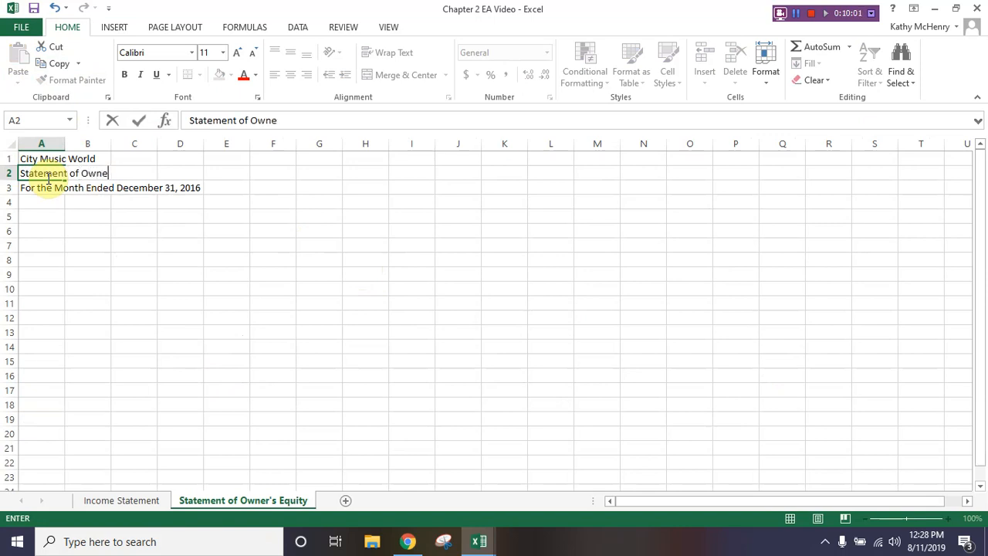
text(r's Equity)
key(Return)
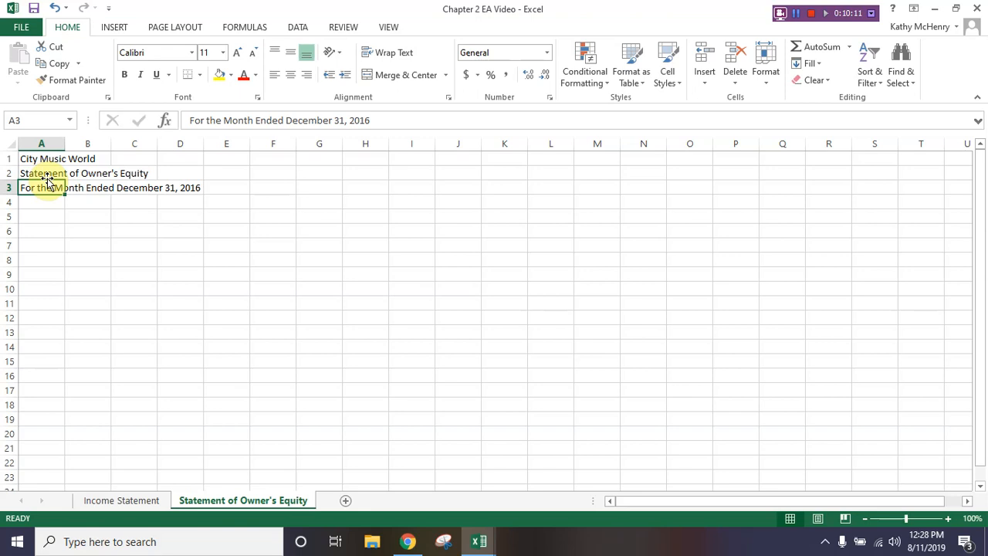
Enter the owner's full name followed by ", Capital - 12/1/2016" in cell A5 and the amount 184000 in C5
click(51, 219)
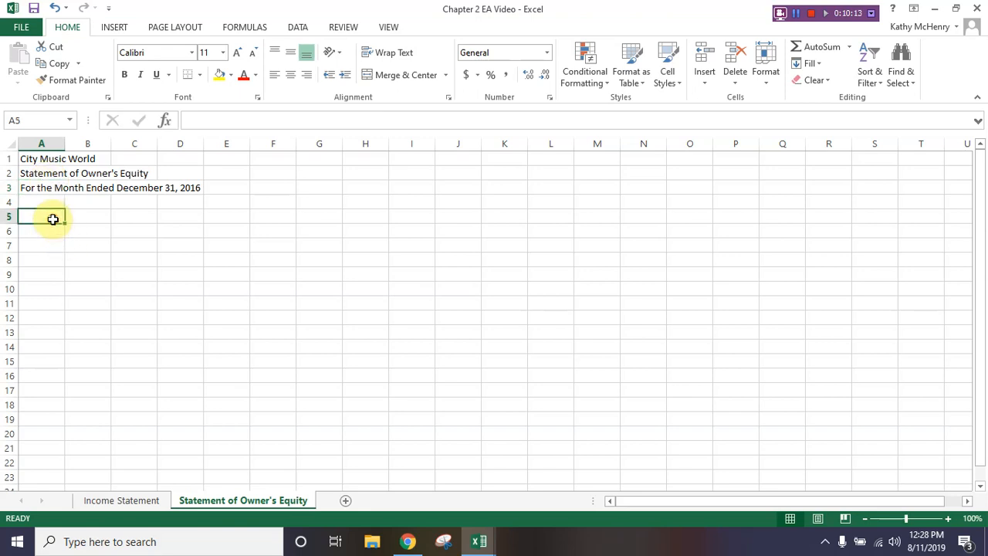
text(Haro)
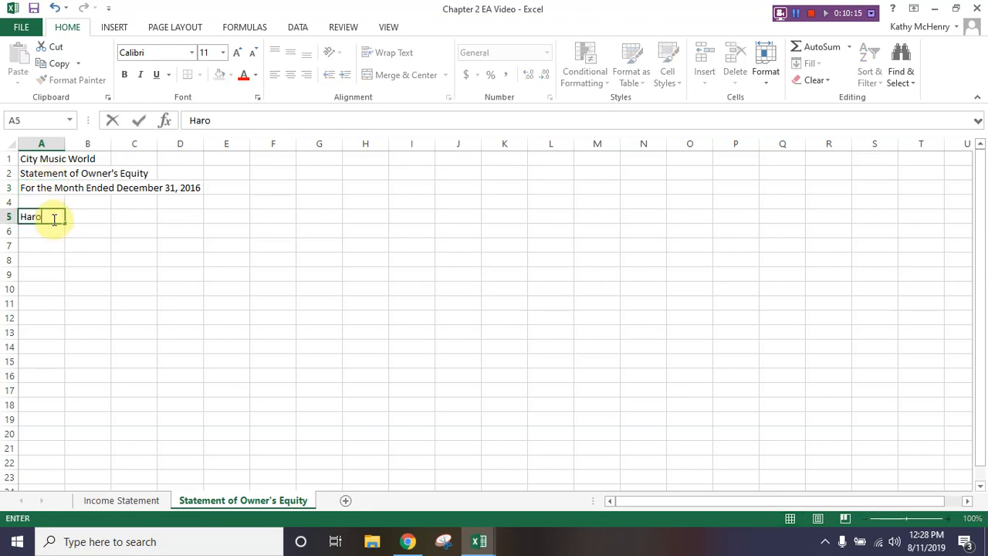
text(ld Camer)
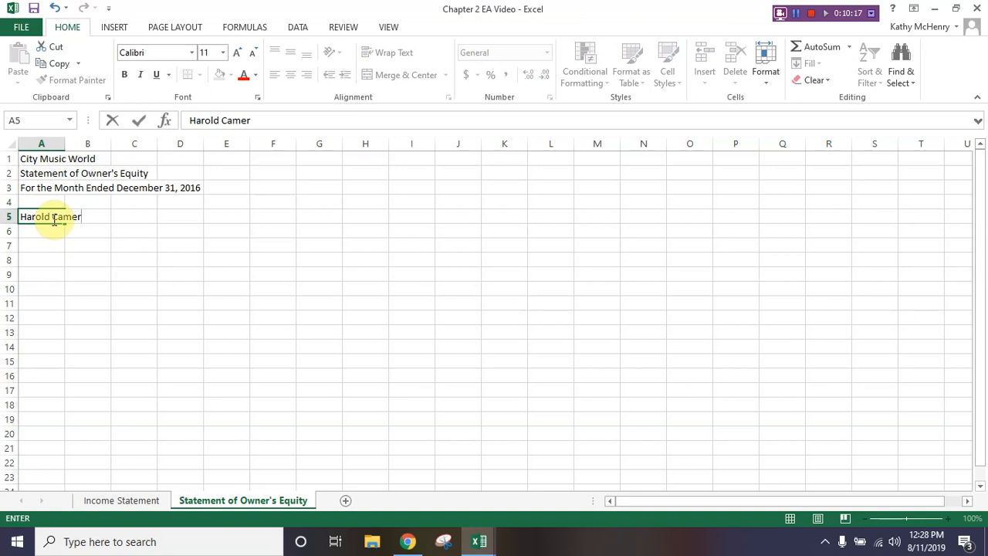
text(on, Capital)
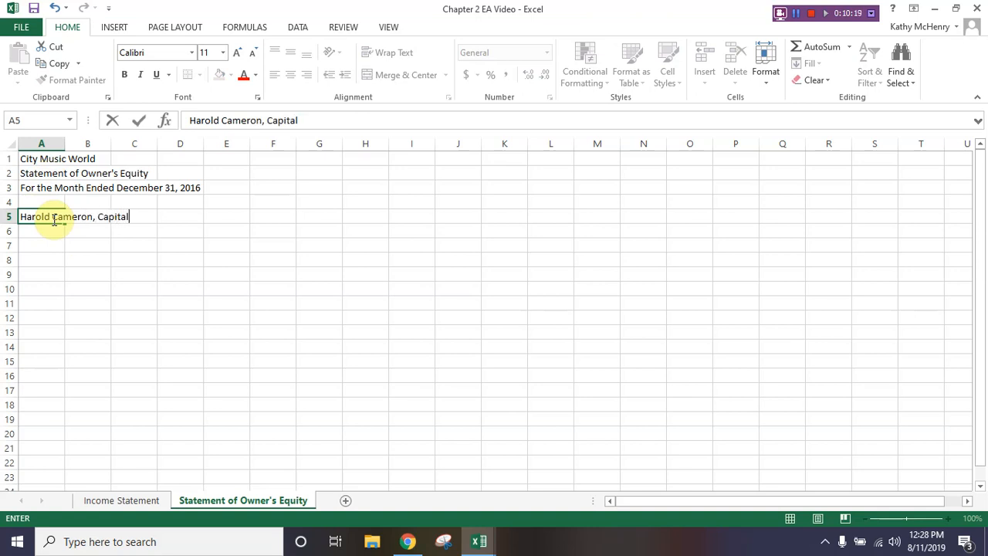
text( - 12/1/2016)
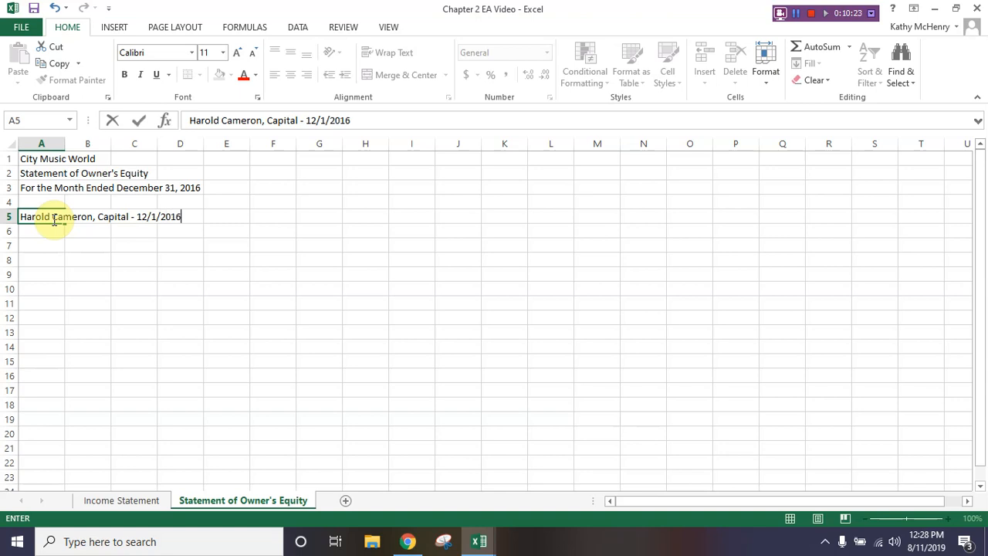
key(Return)
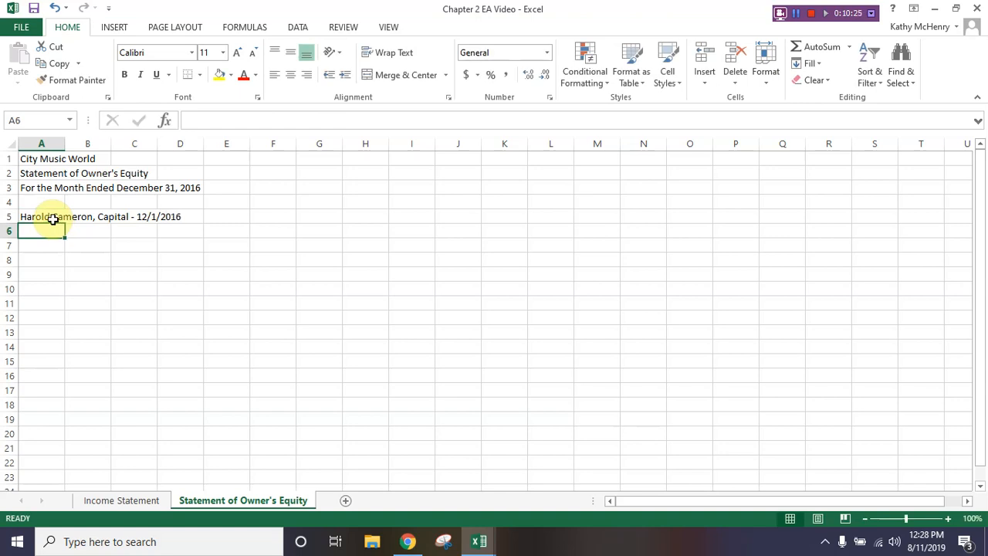
key(Up)
key(Right)
key(Right)
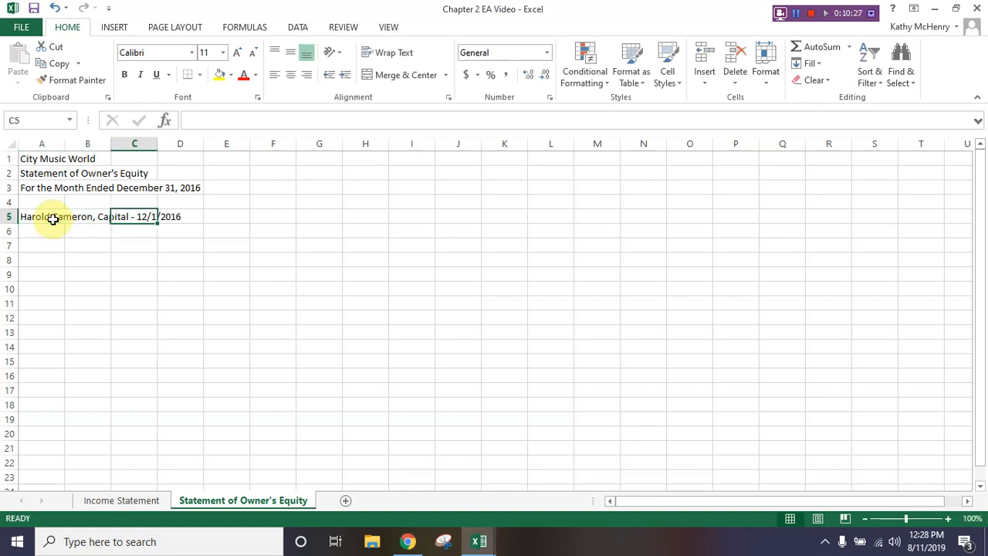
text(184000)
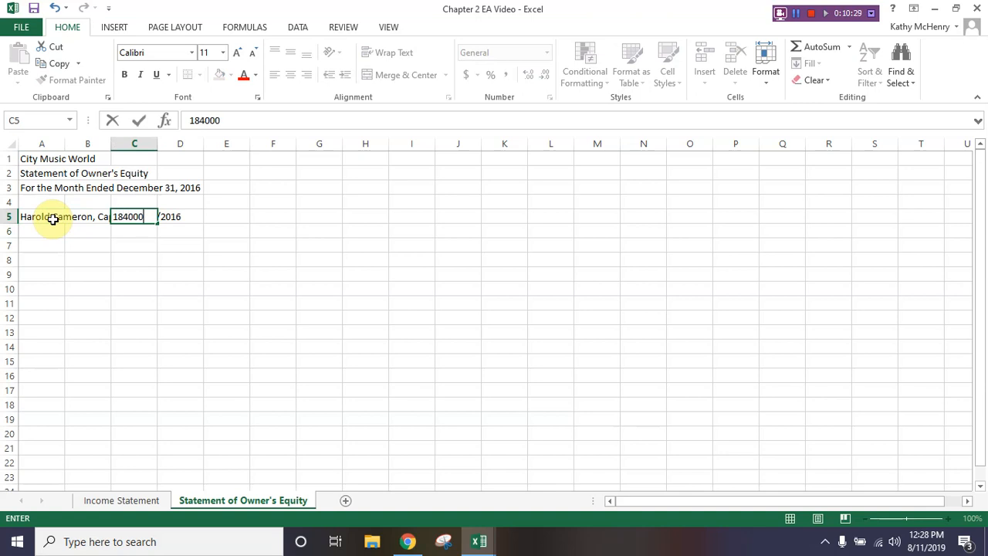
key(Return)
Enter the label "Net Income" in cell A6 and the amount 19400 in C6
key(Left)
key(Left)
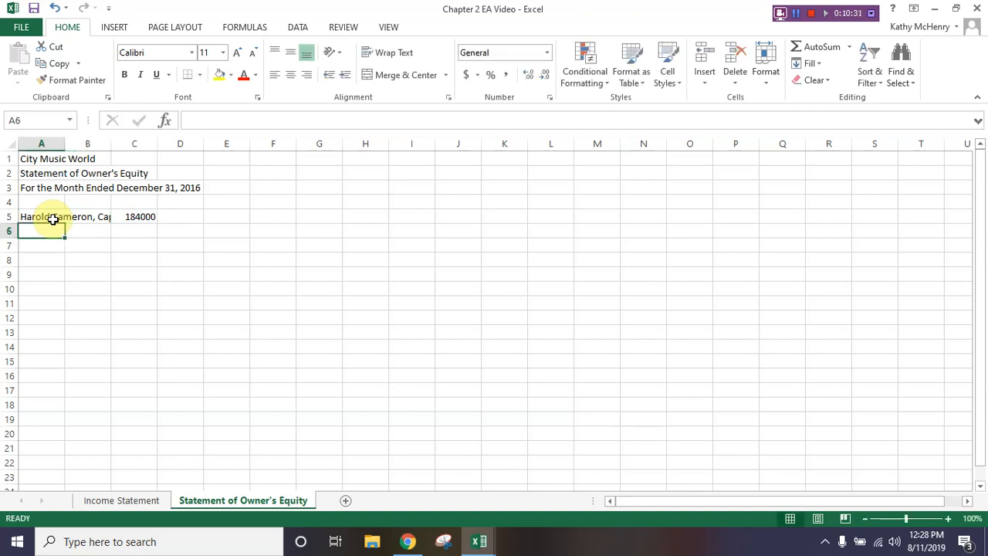
text(Net Income)
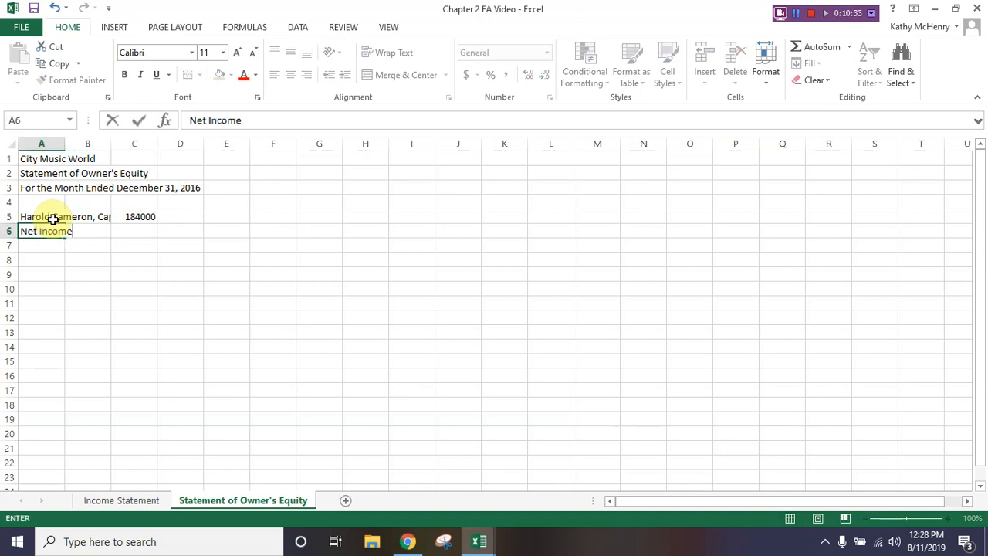
key(Tab)
key(Tab)
text(19)
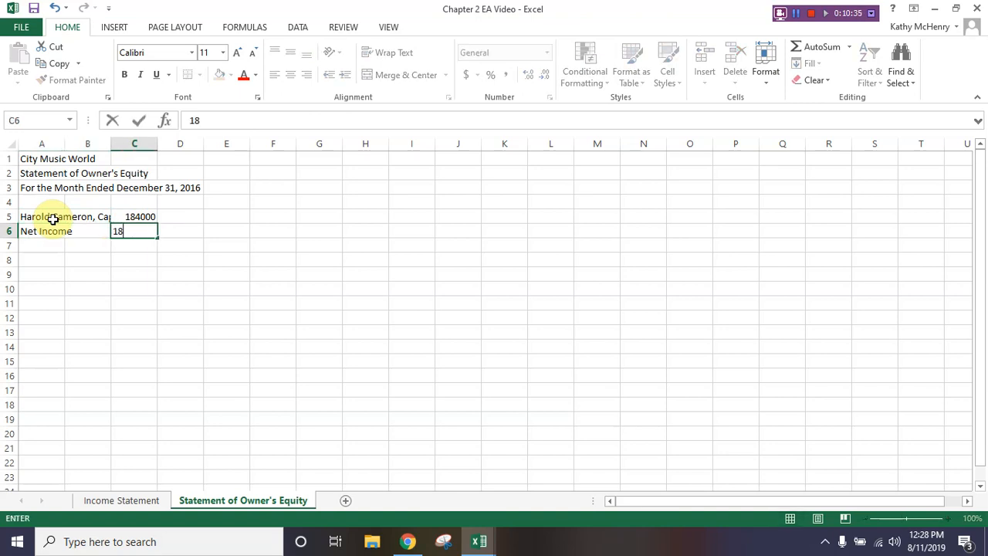
text(400)
key(Return)
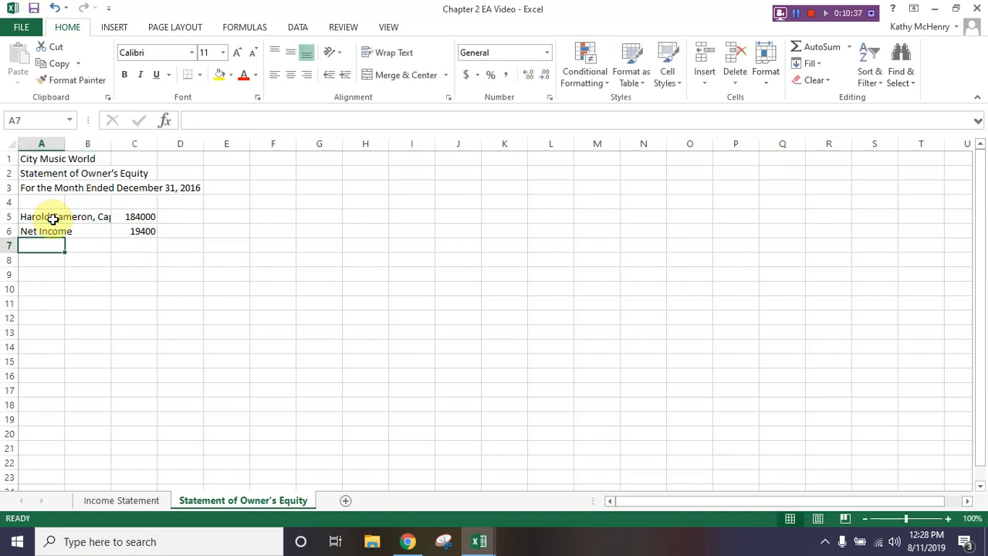
Enter the subtotal 203400 in cell C7, below the net income amount
key(Tab)
key(Tab)
text(2)
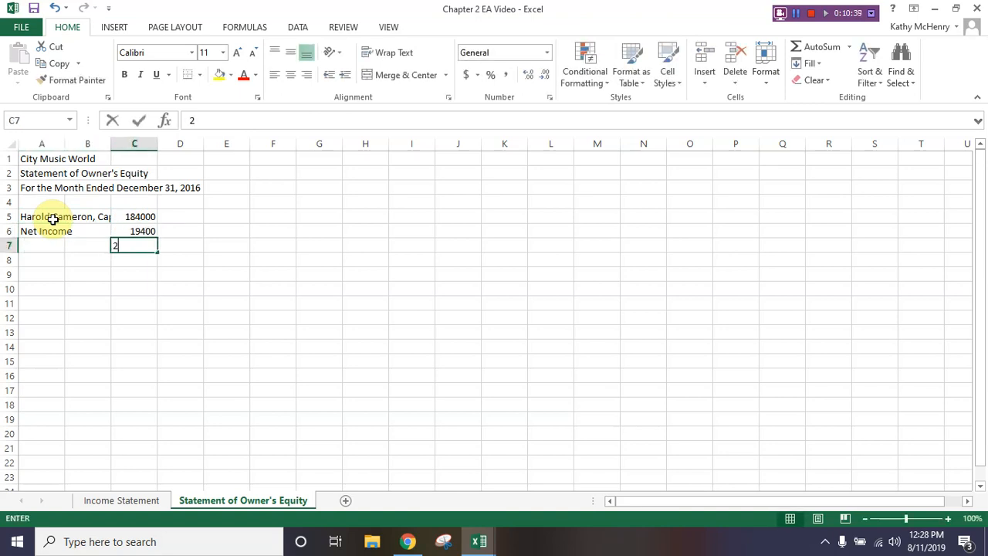
text(03400)
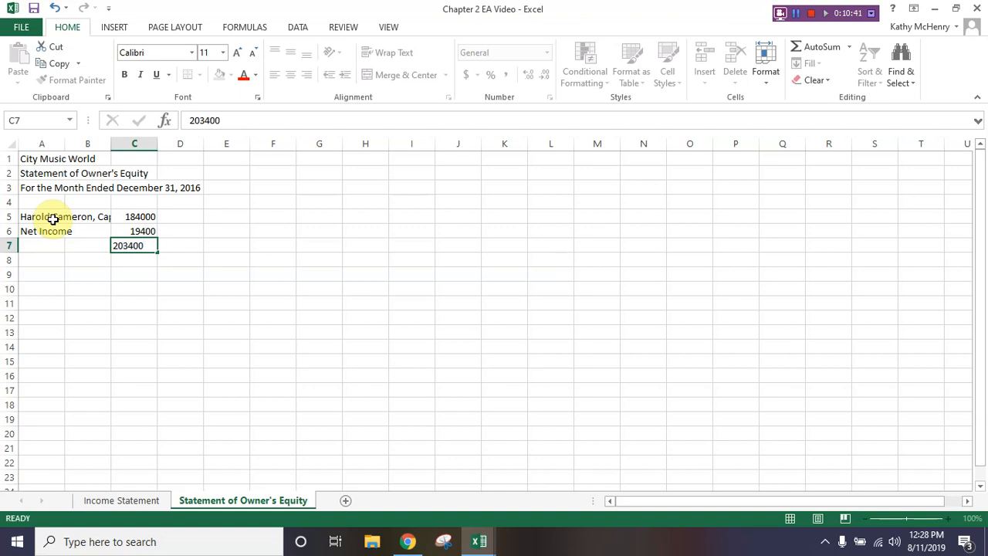
key(Return)
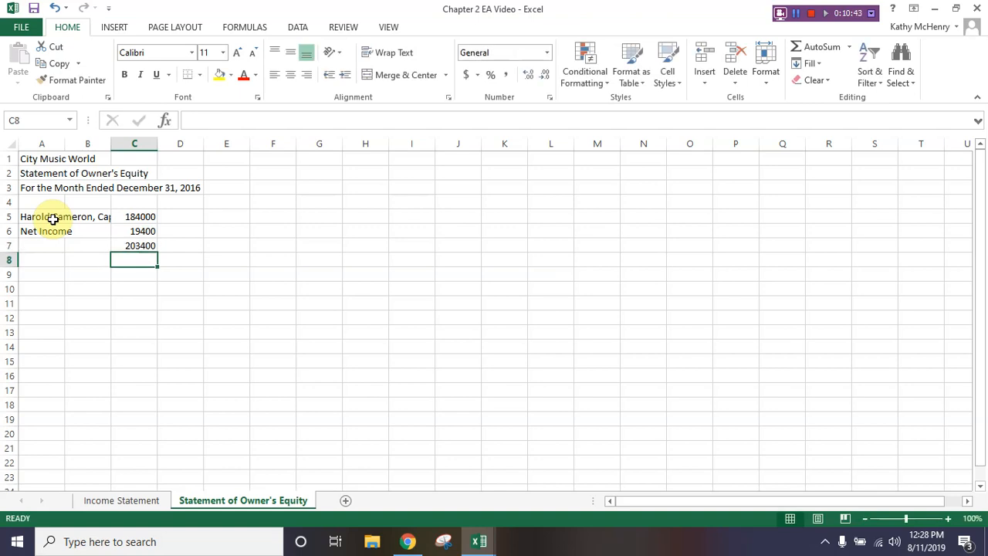
Enter the owner's full name followed by ", Drawing" in cell A8 and the amount 14000 in C8
key(Left)
key(Left)
text(H)
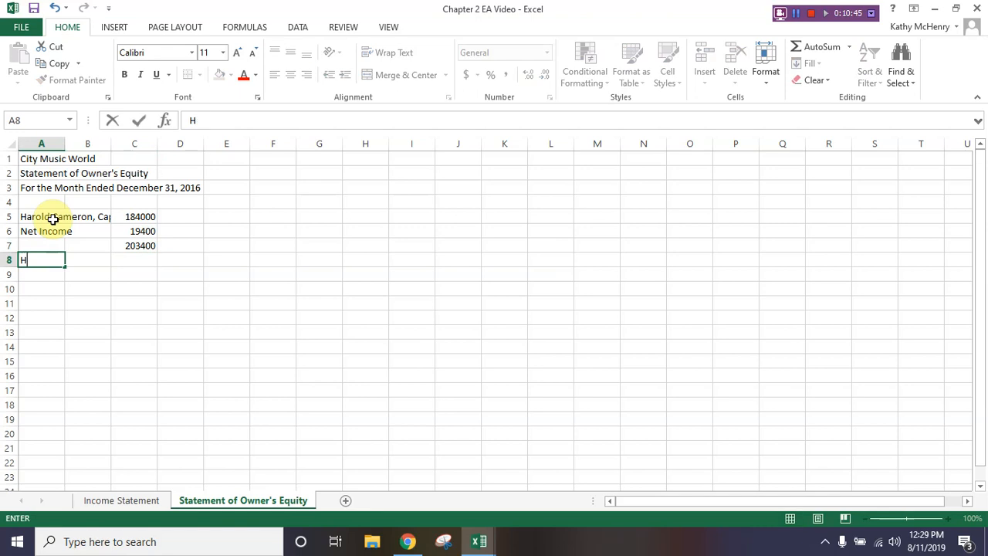
text(arold Cameron, Drawing)
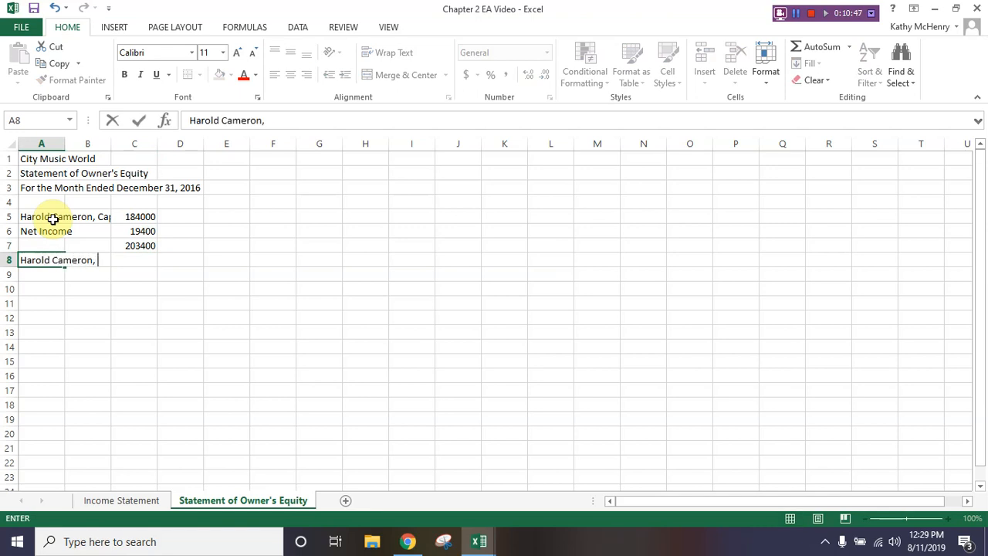
key(Right)
key(Right)
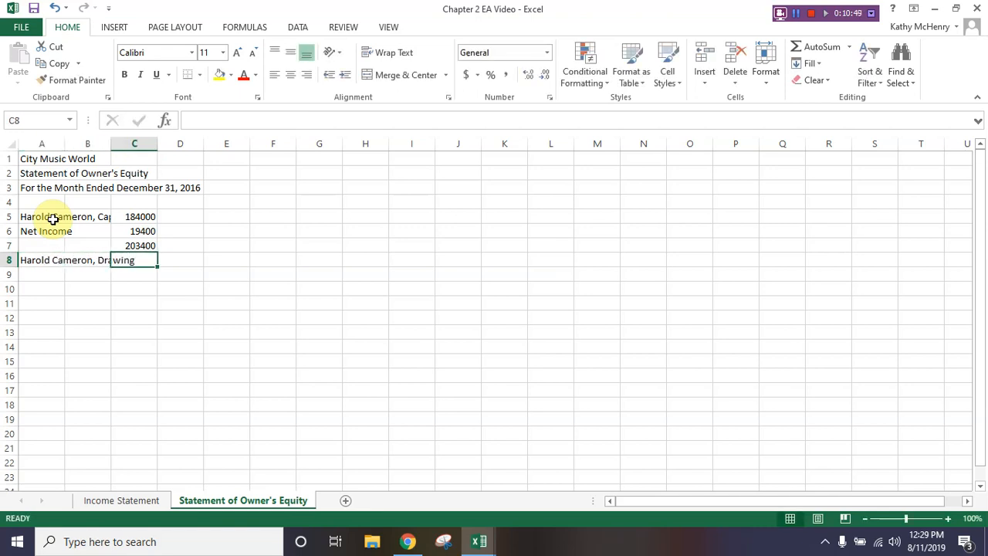
text(14000)
key(Return)
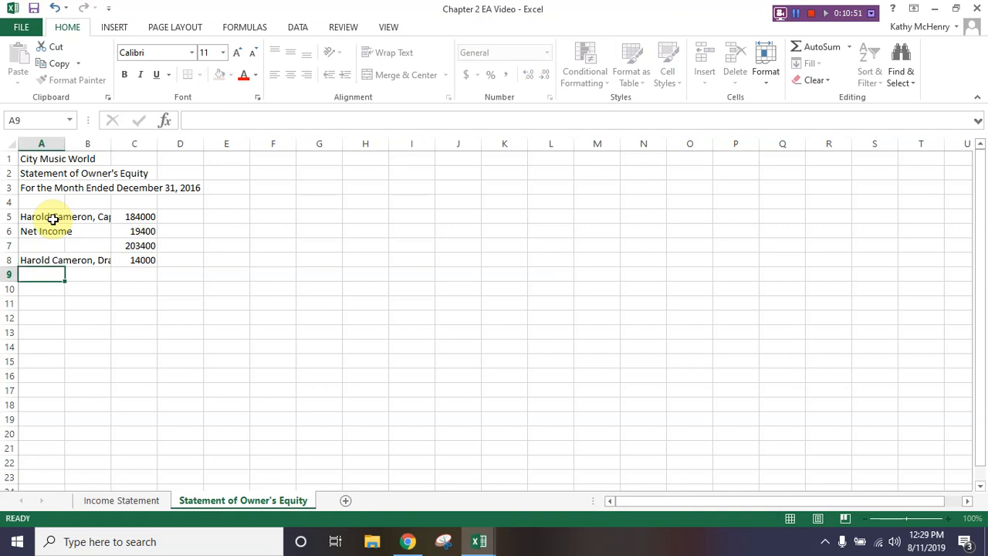
Enter the owner's full name followed by ", Capital - 12/31/2016" in cell A9 and the amount 189400 in C9
text(Hardon)
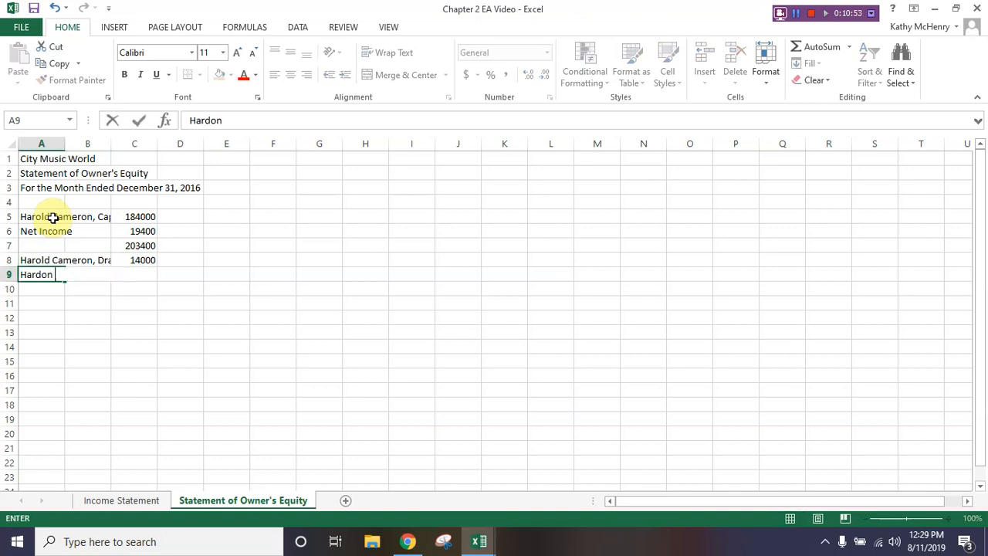
key(BackSpace)
key(BackSpace)
key(BackSpace)
text(old Ca)
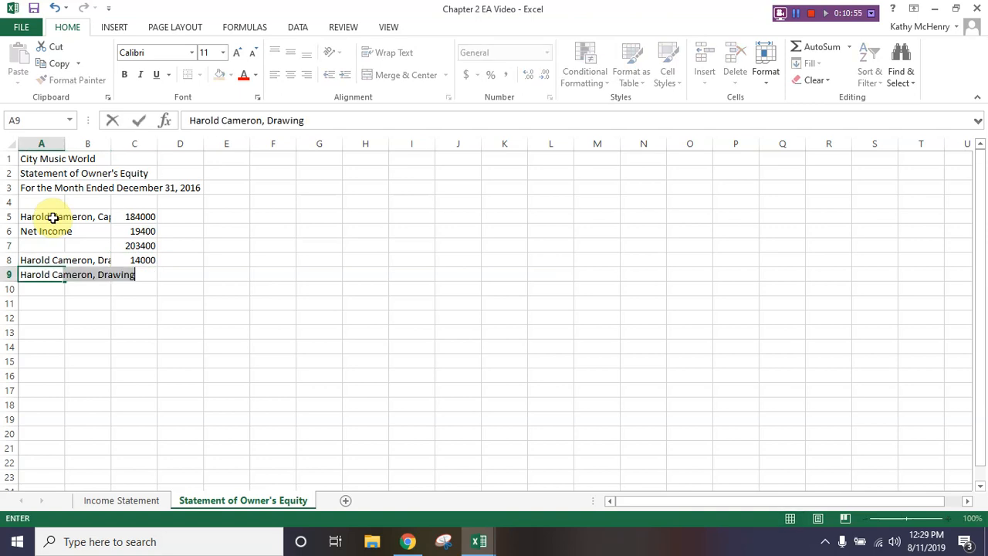
text(meron)
key(BackSpace)
text(, C)
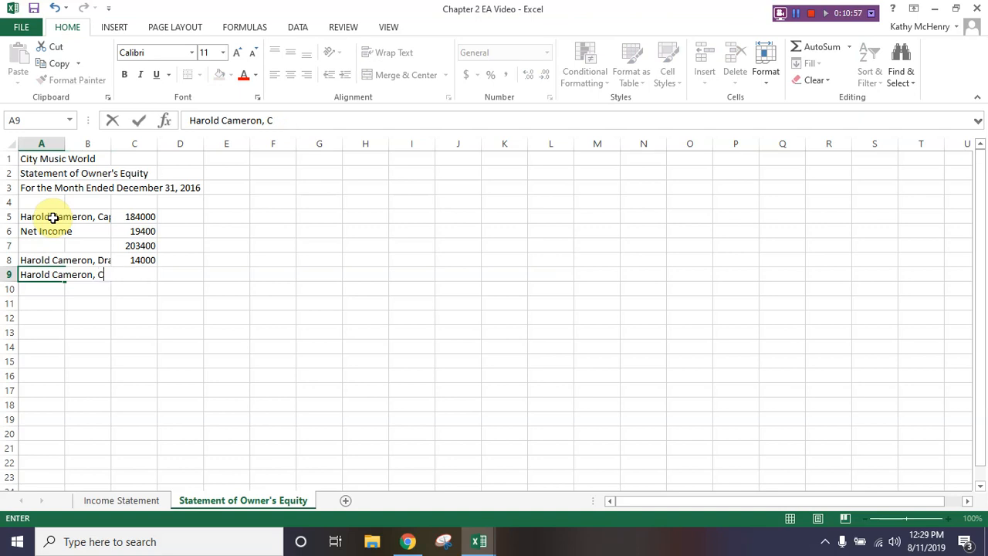
text(apital - 12/3)
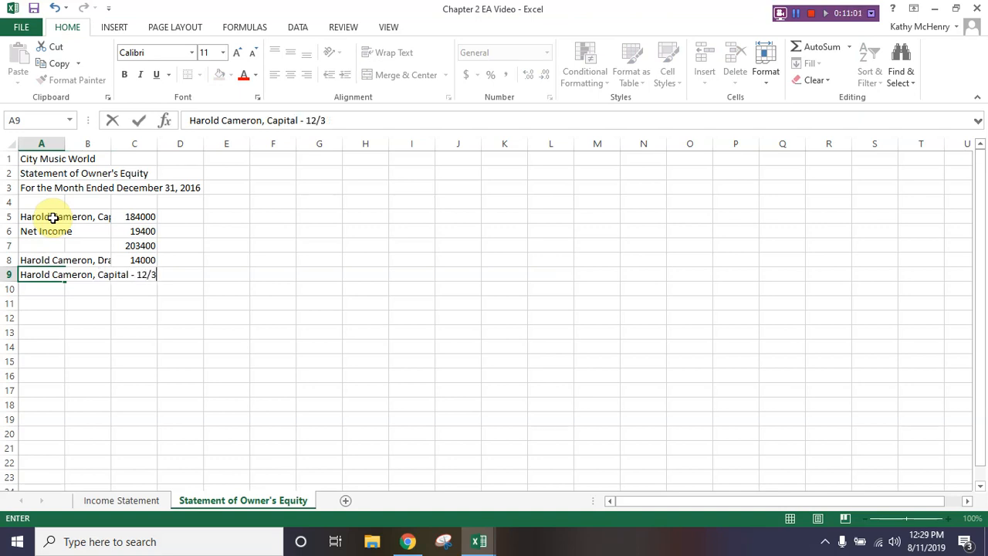
text(1/2016)
key(Tab)
key(Tab)
text(1894)
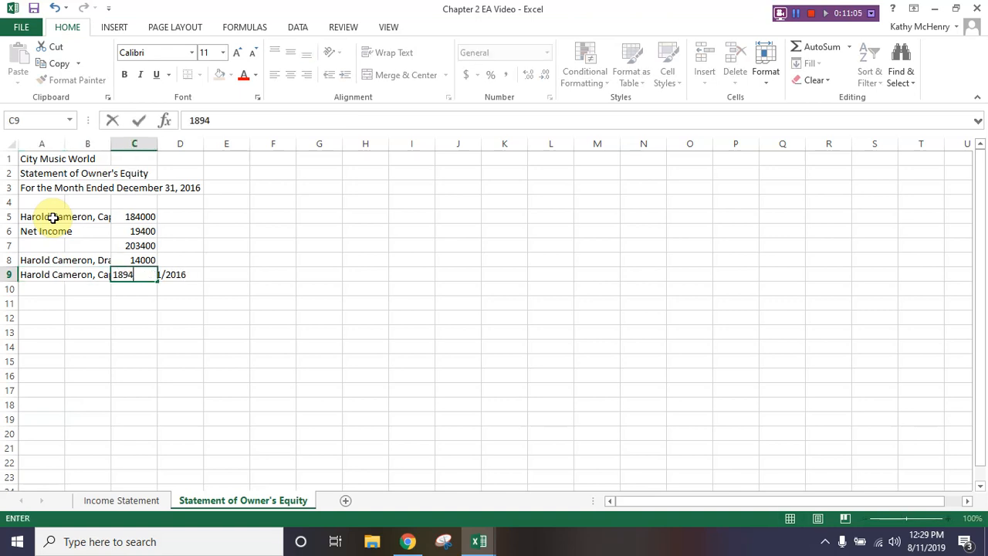
text(00)
key(Return)
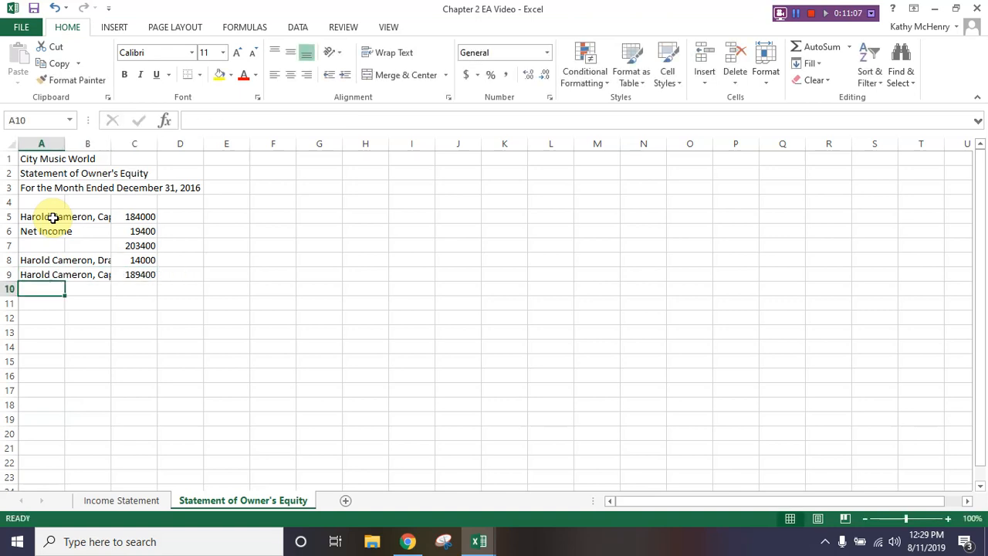
Format the amounts in C5:C9 with thousands separators and no decimal places
drag(122, 217, 122, 277)
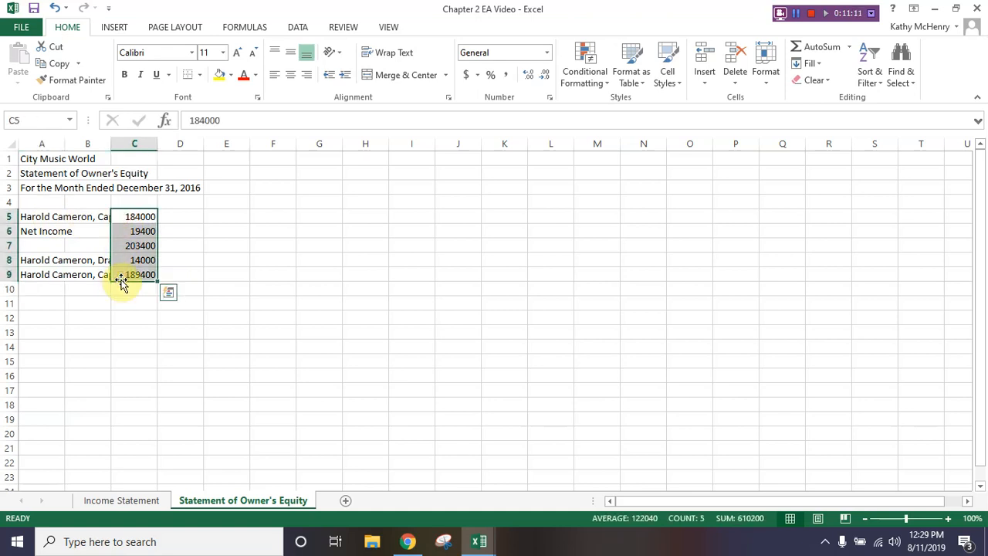
click(505, 74)
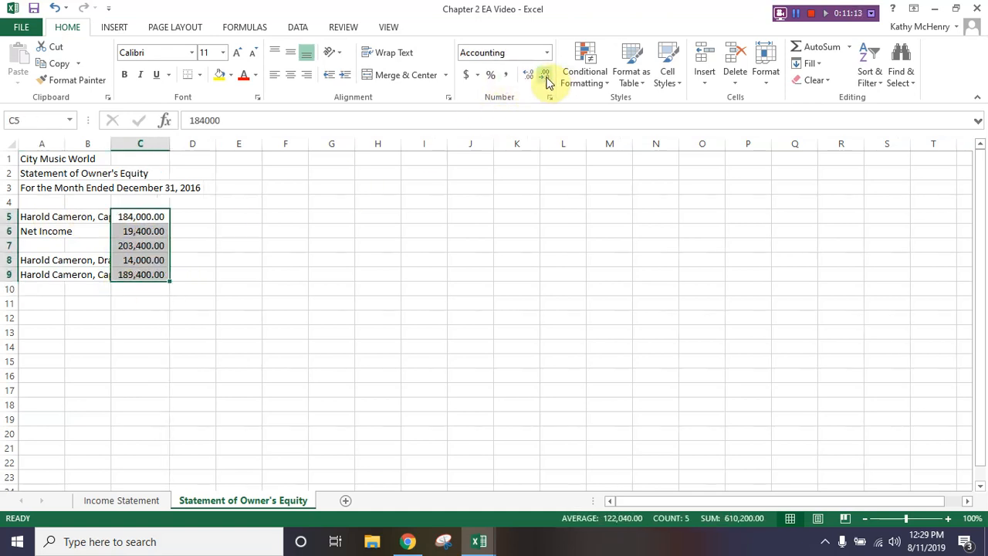
click(545, 76)
click(546, 75)
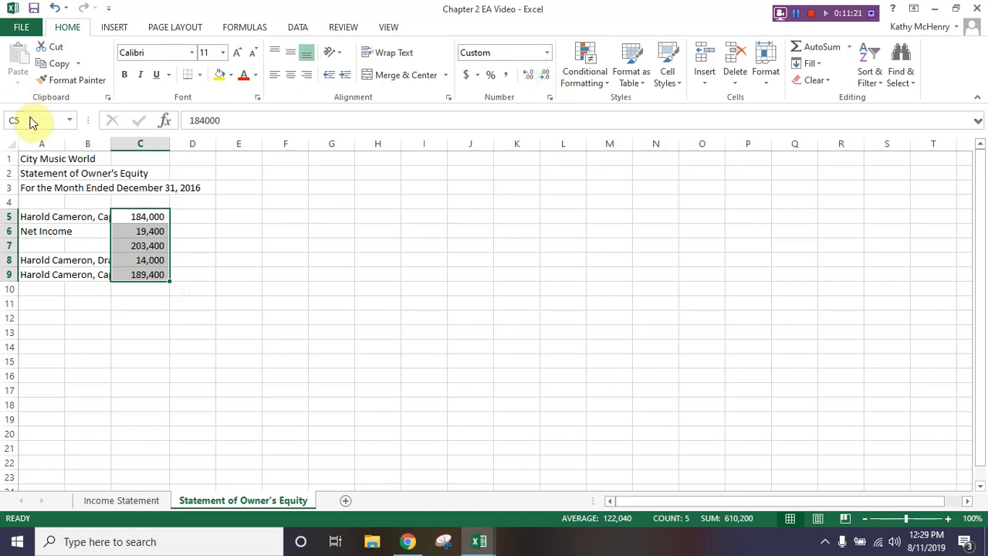
Auto-fit columns A to C to their contents and set the width of column B to 2
drag(44, 143, 126, 142)
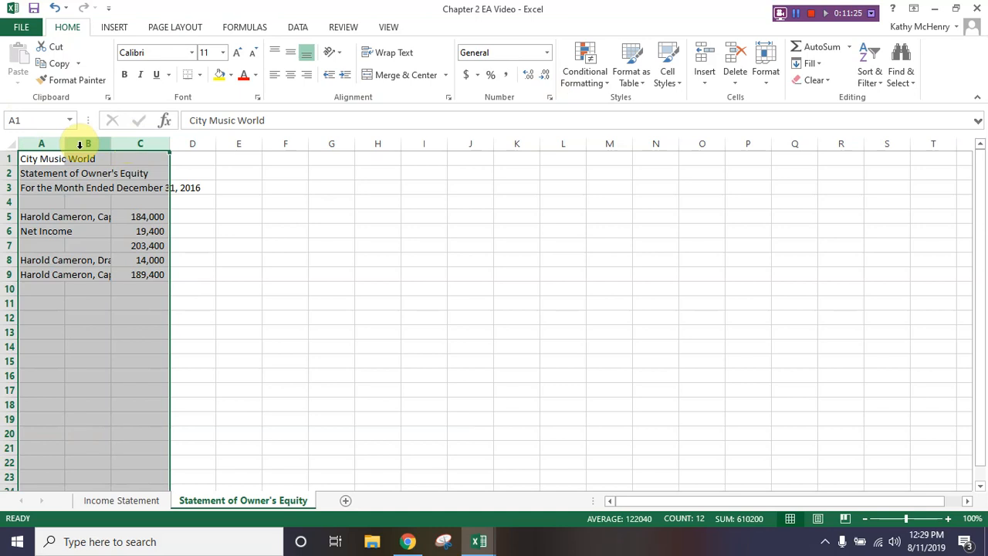
double_click(65, 142)
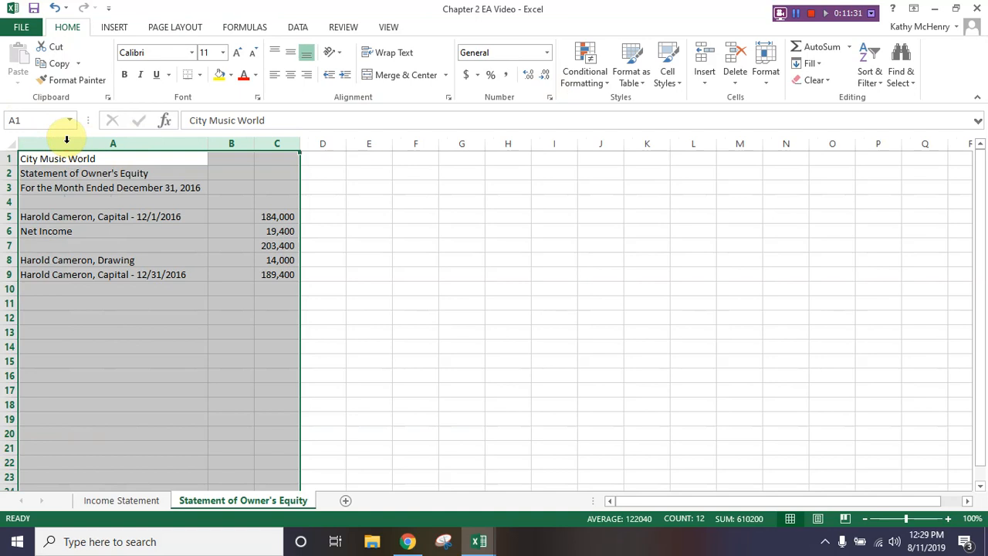
click(225, 159)
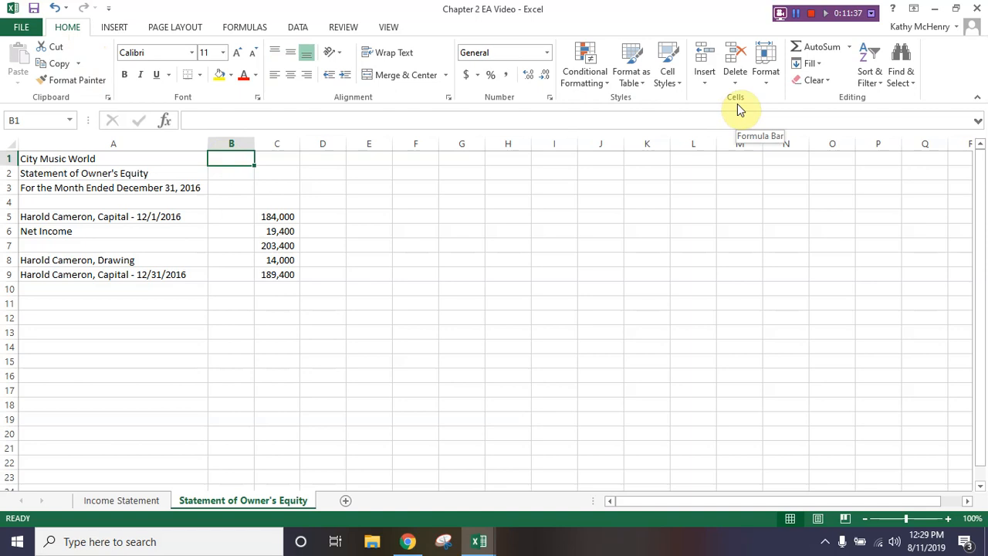
click(770, 78)
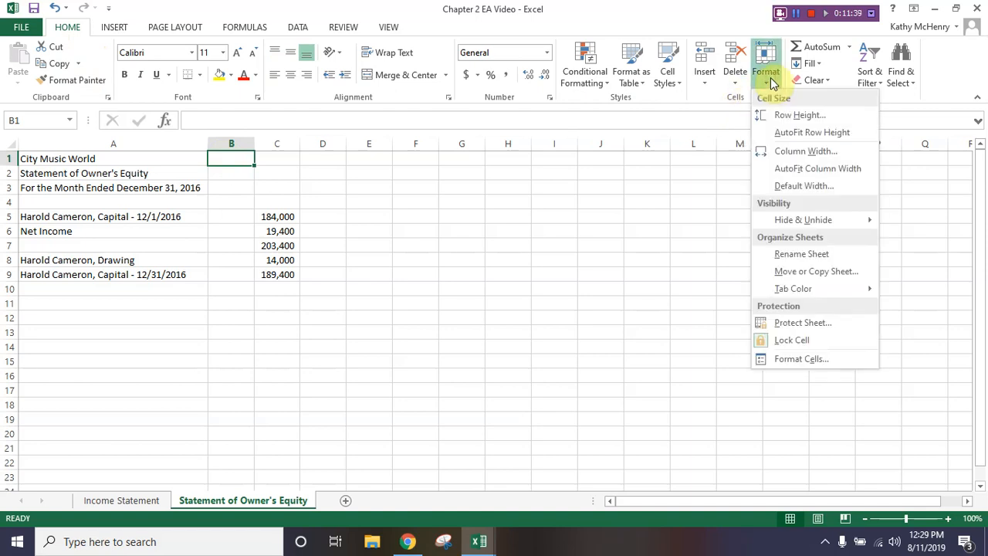
click(779, 154)
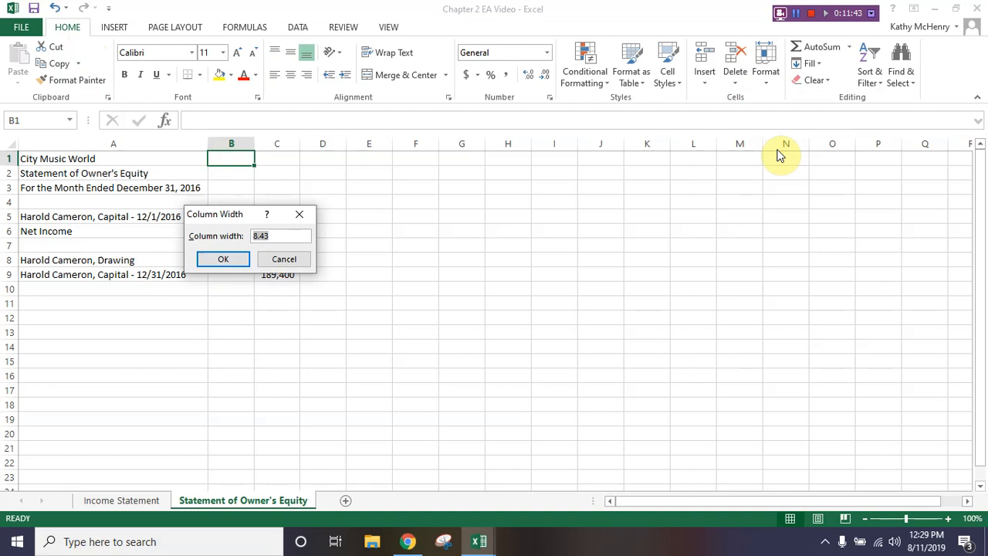
text(2)
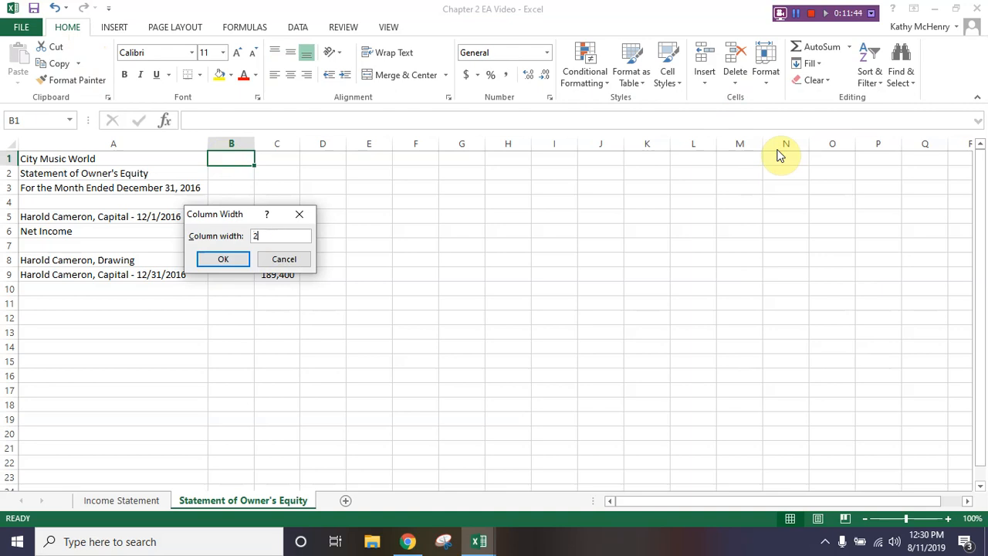
click(224, 260)
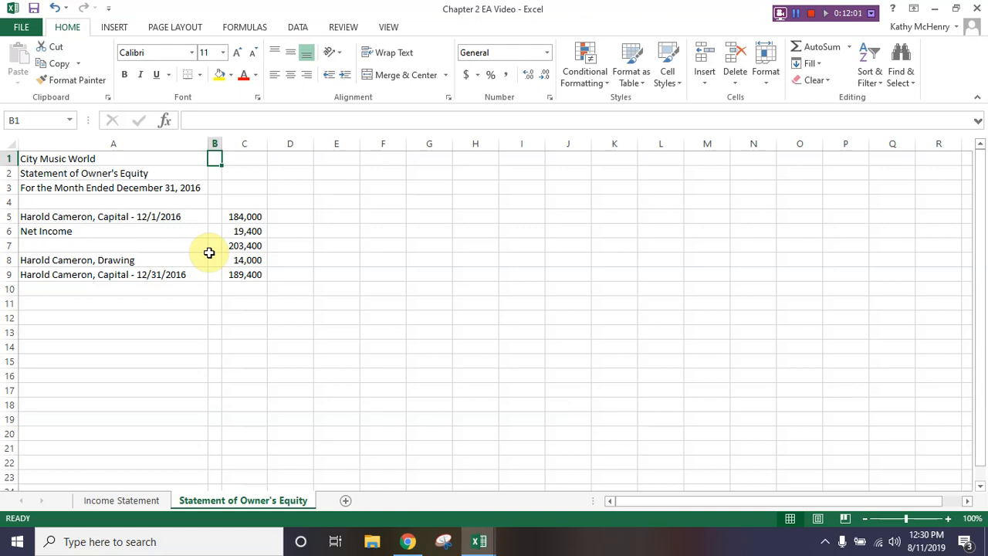
Save the workbook
click(34, 9)
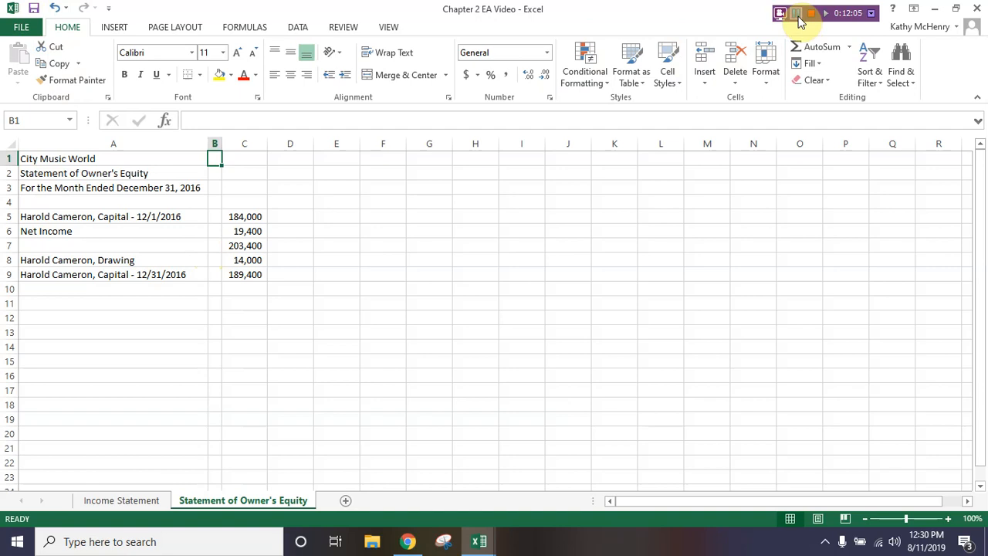
click(798, 21)
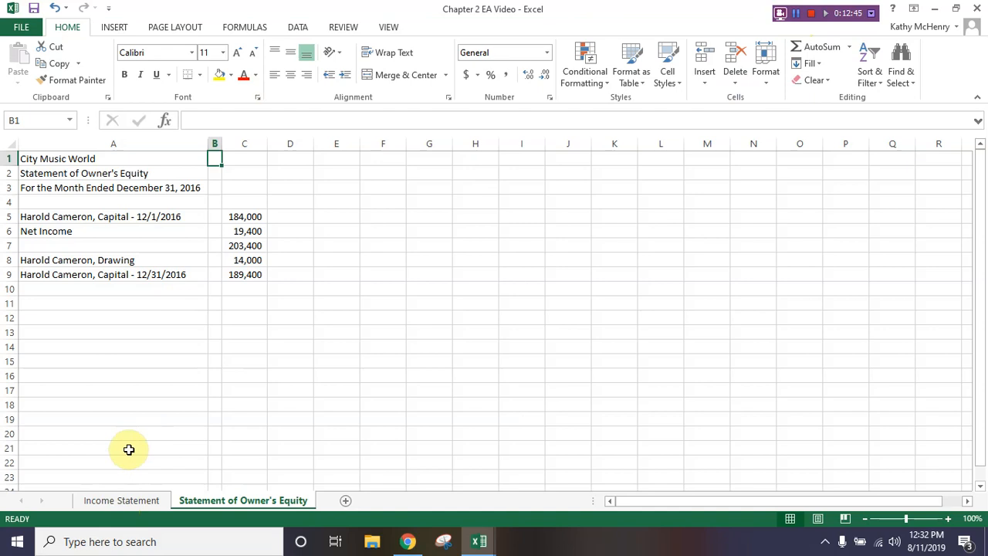
Merge and center each of the three heading lines in rows 1 to 3 across columns A to D
drag(49, 159, 286, 158)
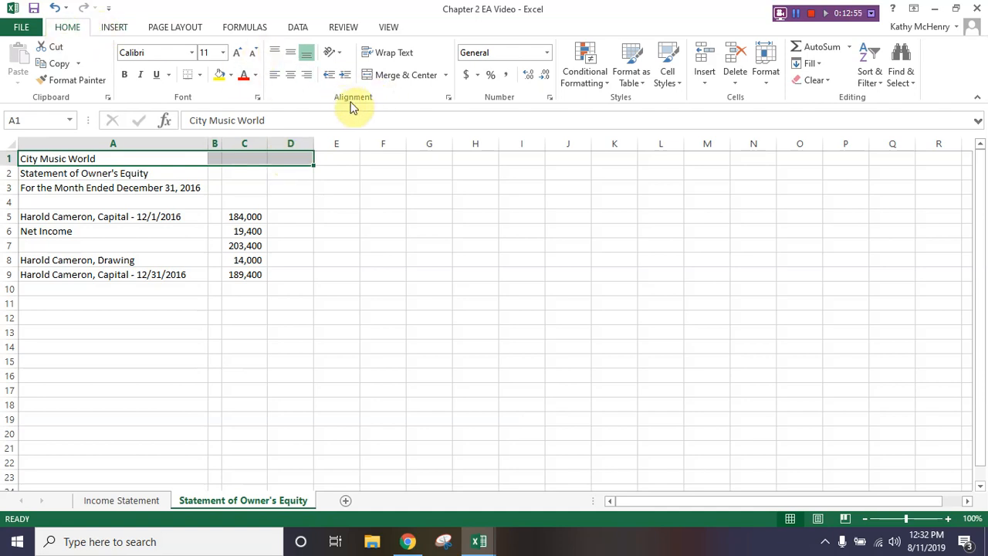
click(403, 75)
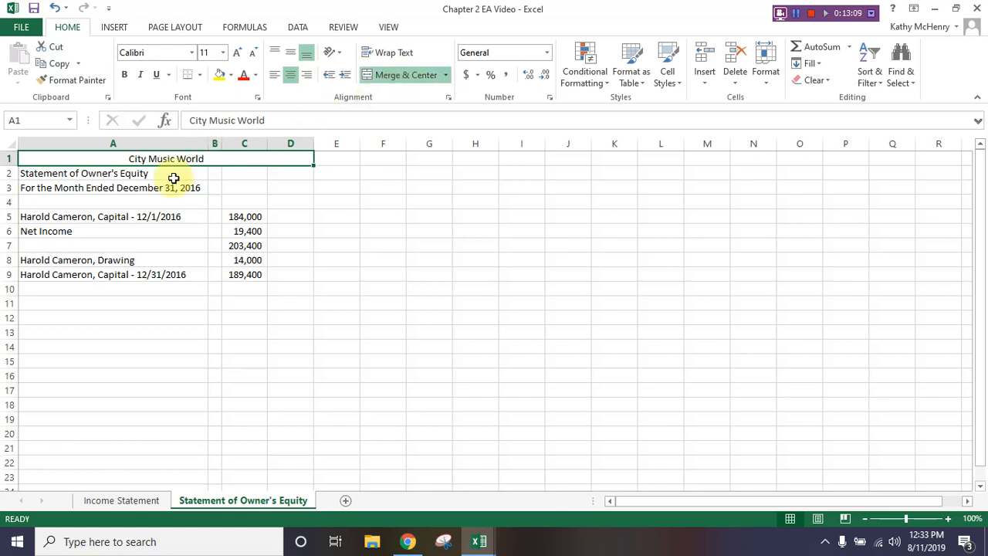
drag(201, 178, 286, 170)
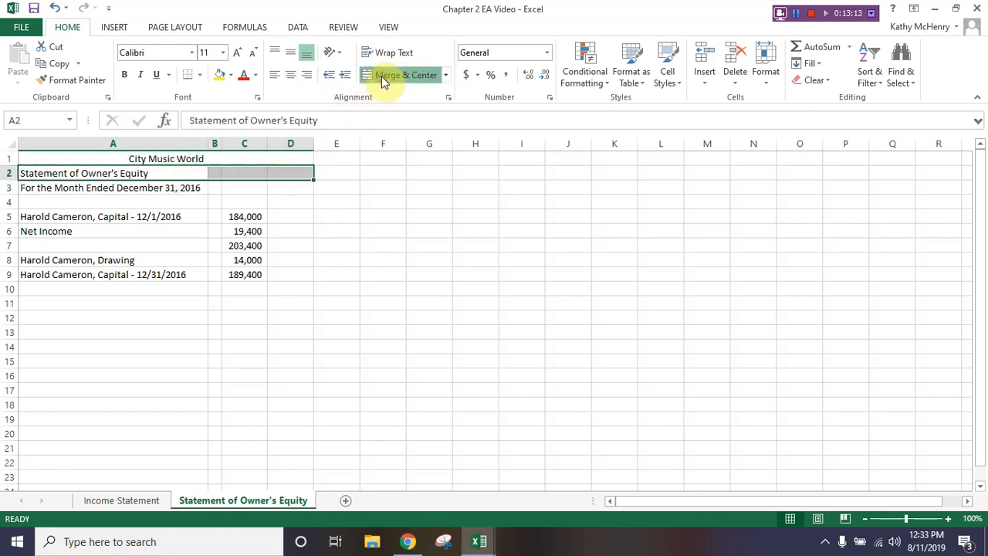
click(384, 81)
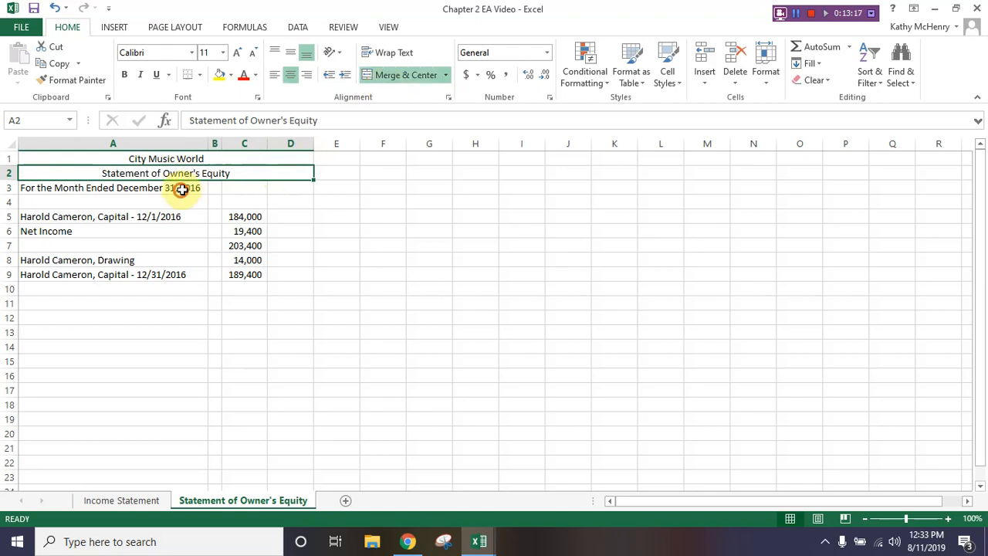
drag(188, 190, 283, 187)
click(390, 75)
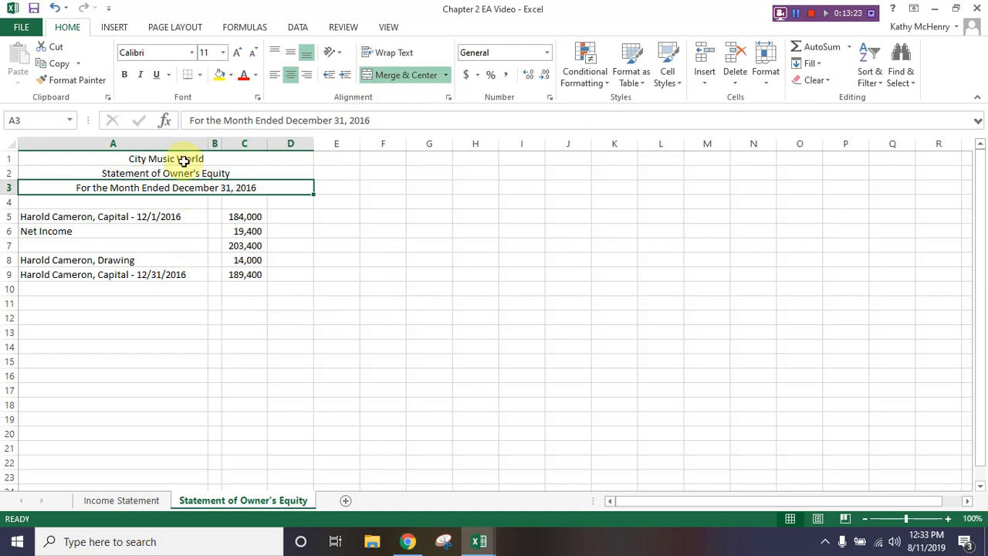
Fill the three merged heading rows A1:D3 with a light blue theme color
drag(181, 159, 182, 190)
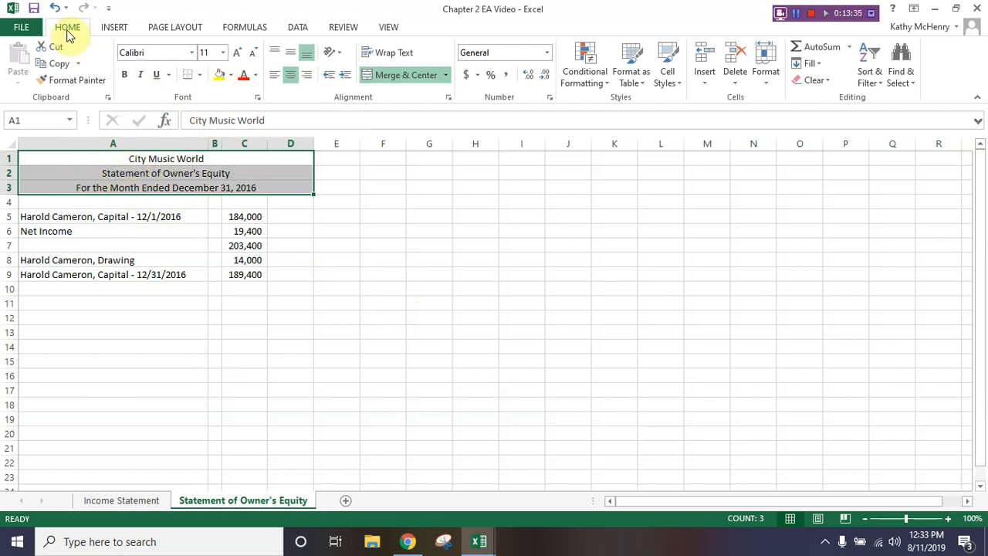
click(231, 76)
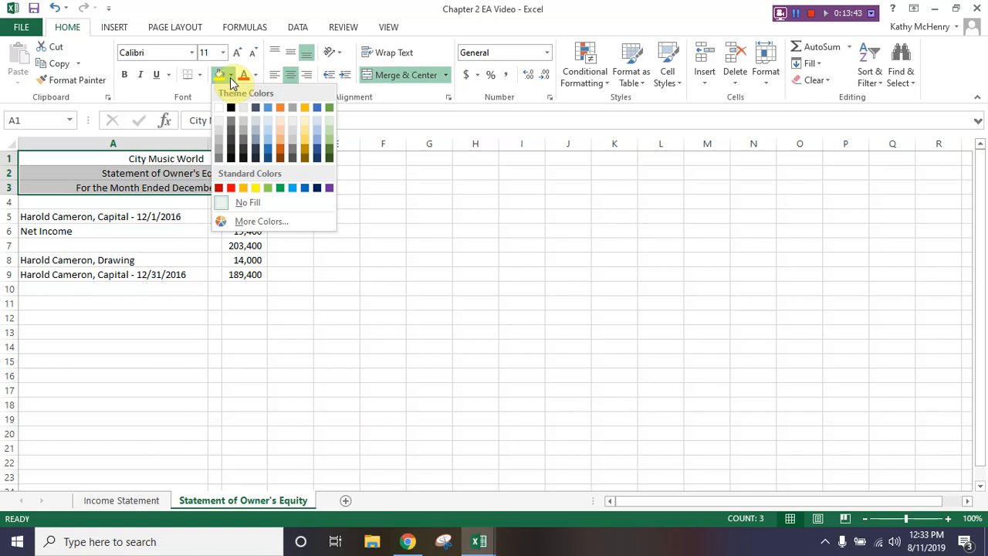
click(269, 125)
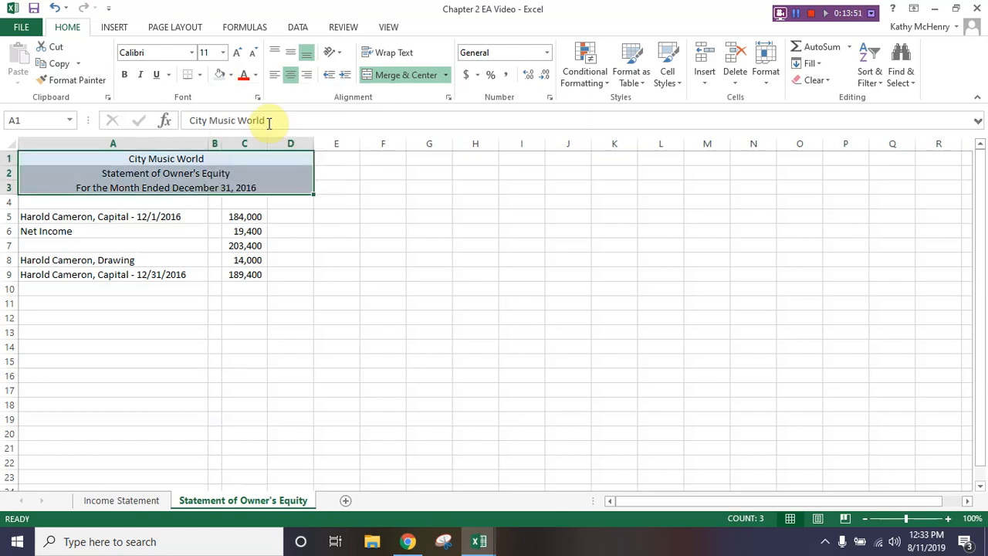
click(188, 231)
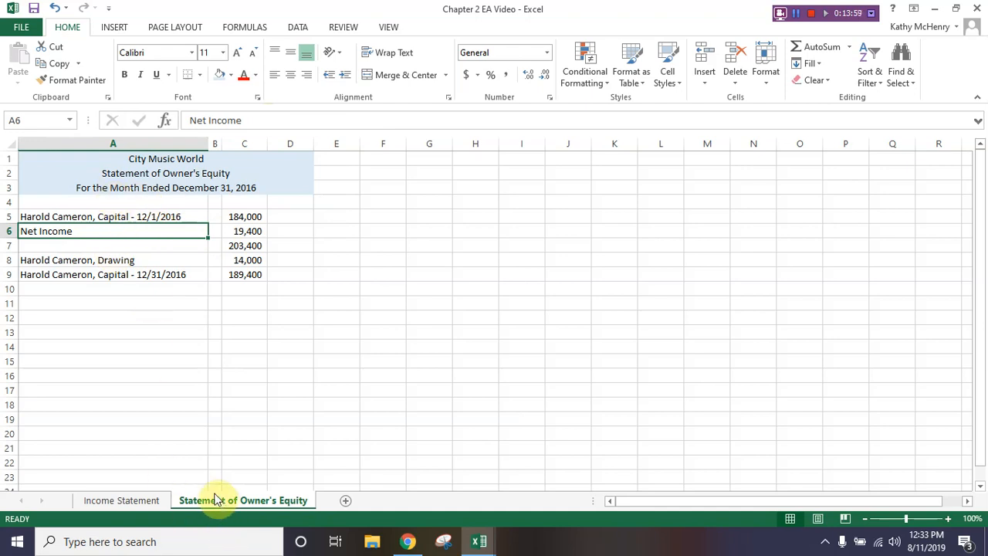
On the Income Statement sheet, merge each of the three heading rows 1 to 3 across columns A to D
click(138, 500)
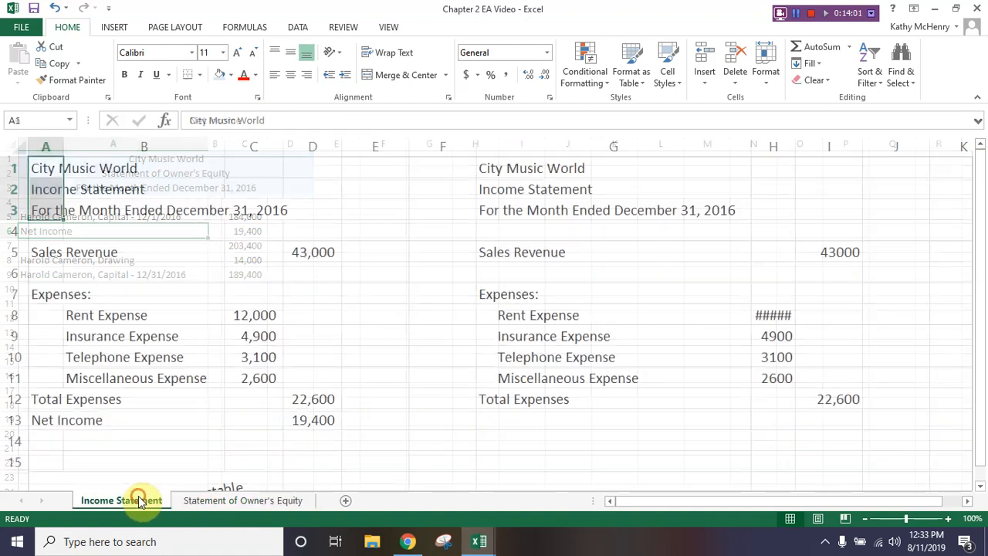
click(205, 500)
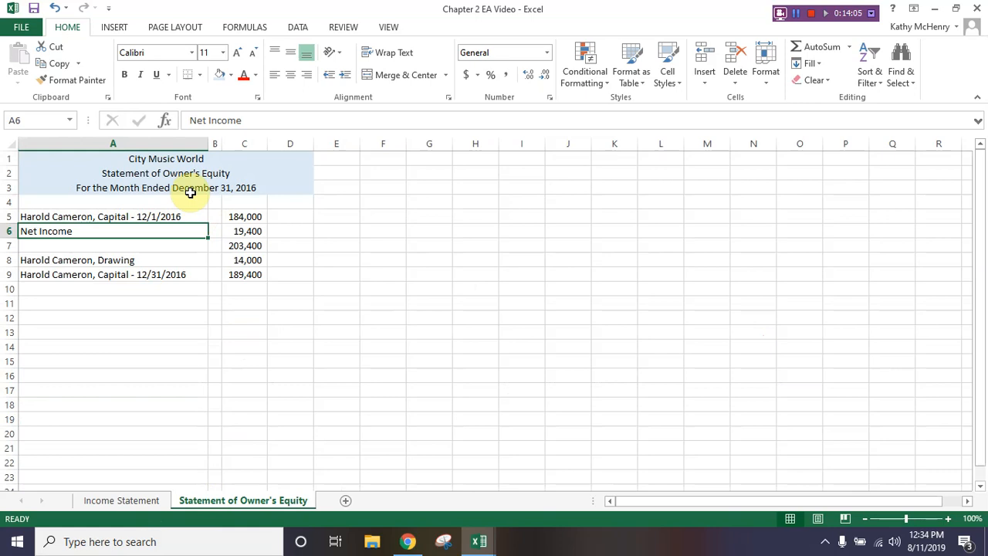
click(135, 502)
click(51, 168)
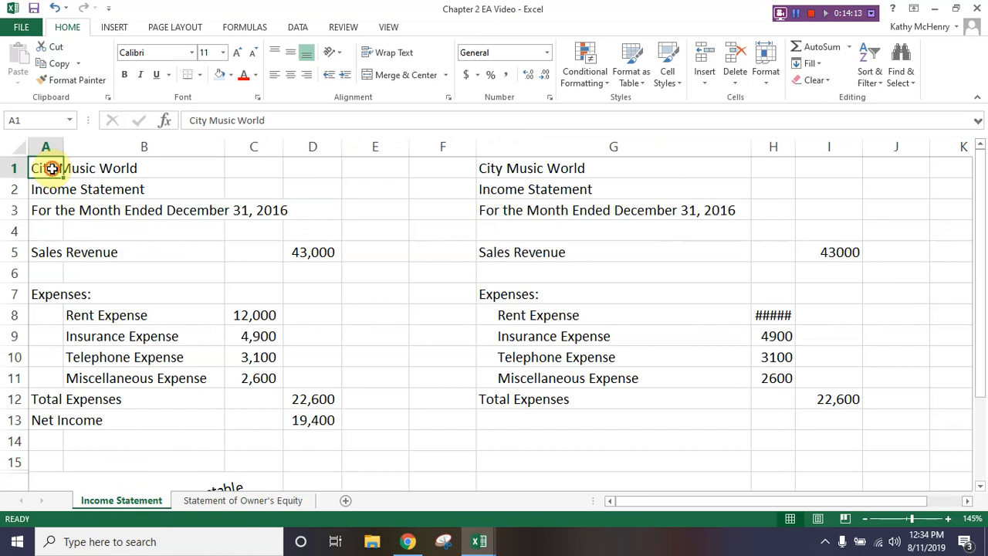
drag(51, 168, 245, 210)
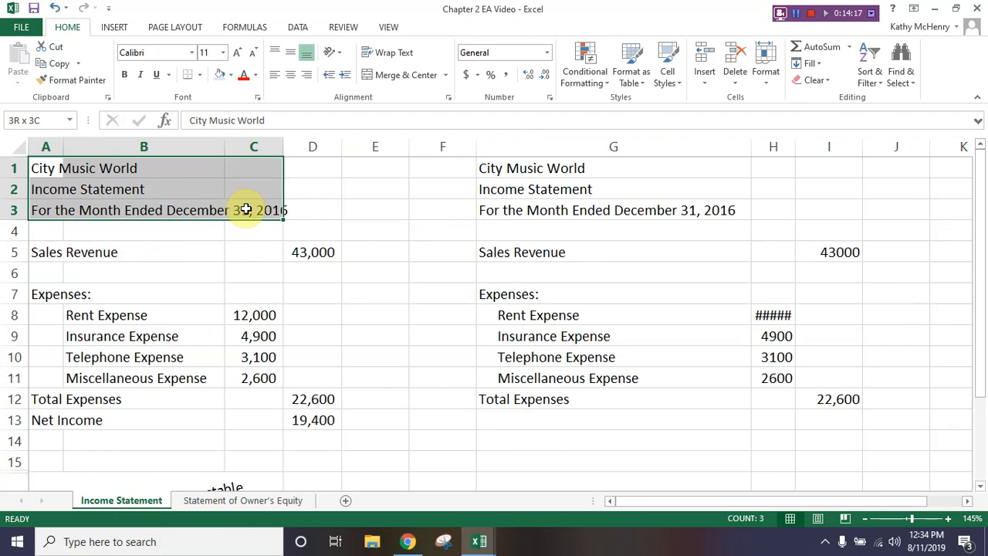
drag(245, 210, 245, 209)
click(217, 230)
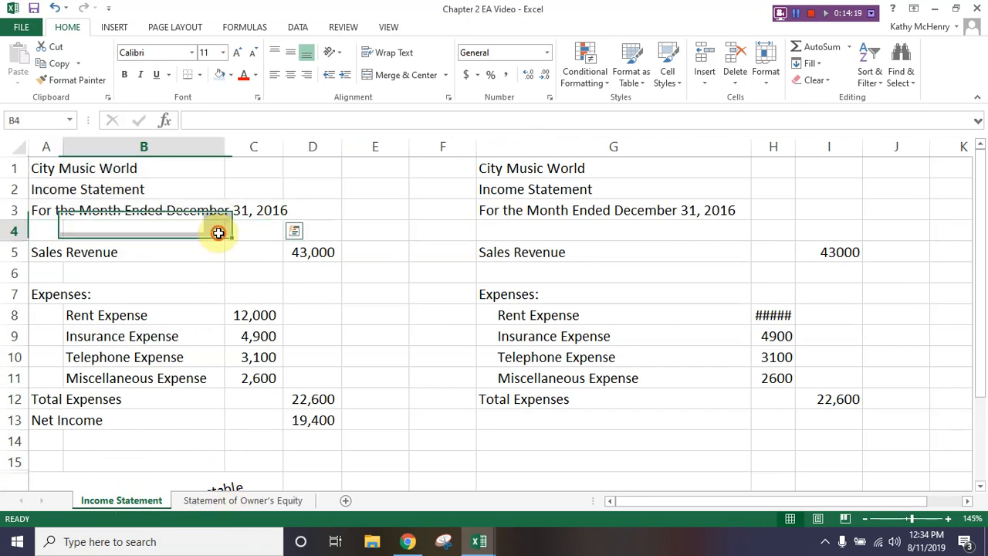
drag(103, 168, 311, 211)
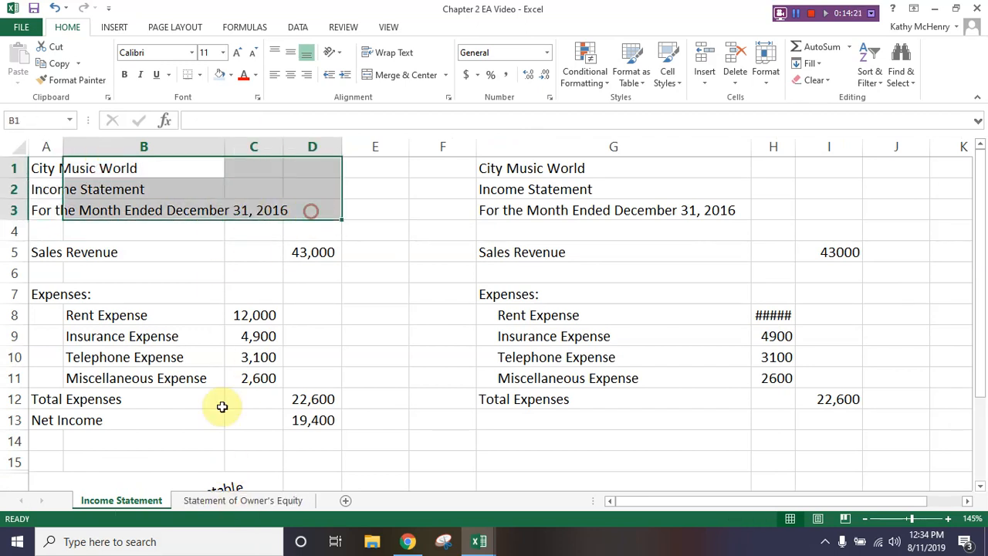
drag(55, 168, 301, 207)
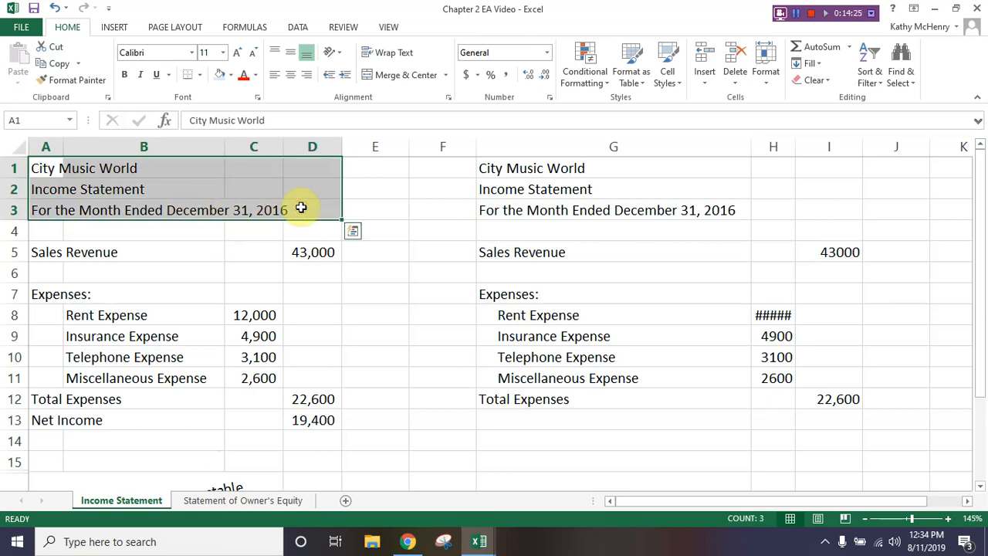
click(447, 76)
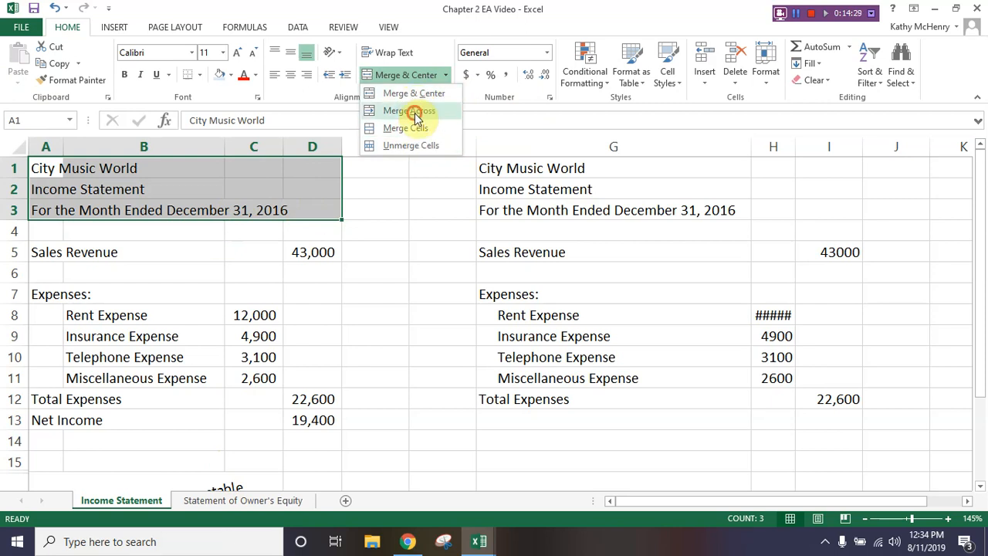
click(415, 112)
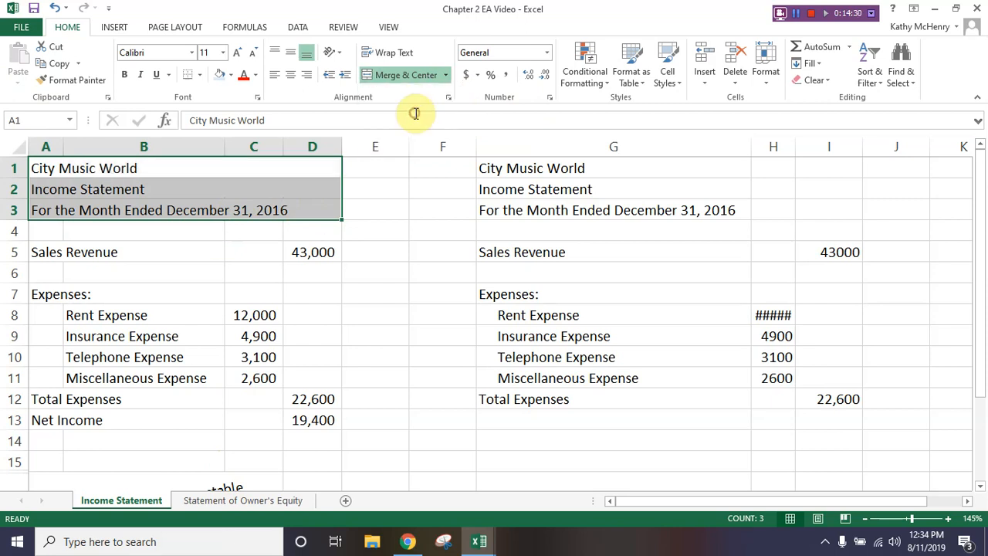
Center the merged income statement headings in A1:D3 and fill them with the light blue color
click(291, 75)
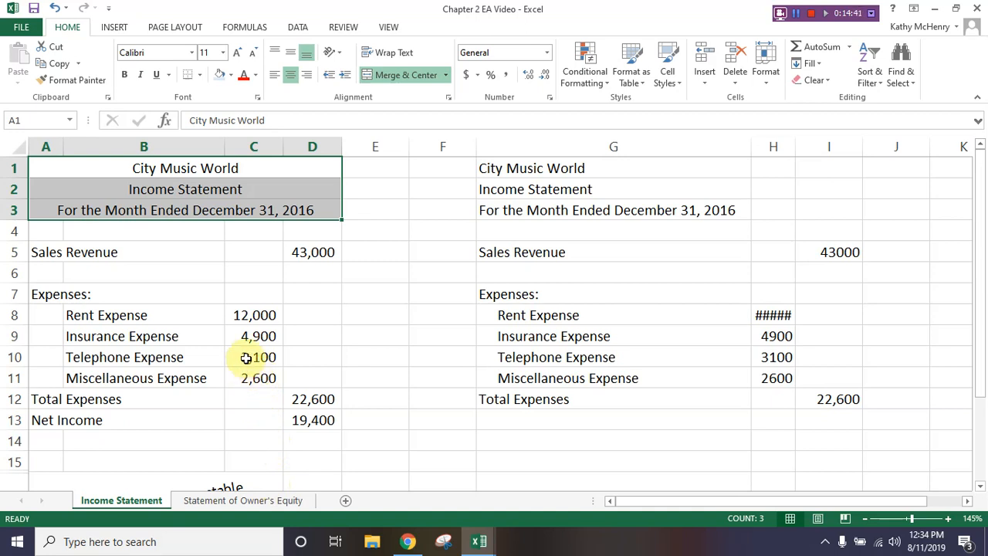
click(220, 82)
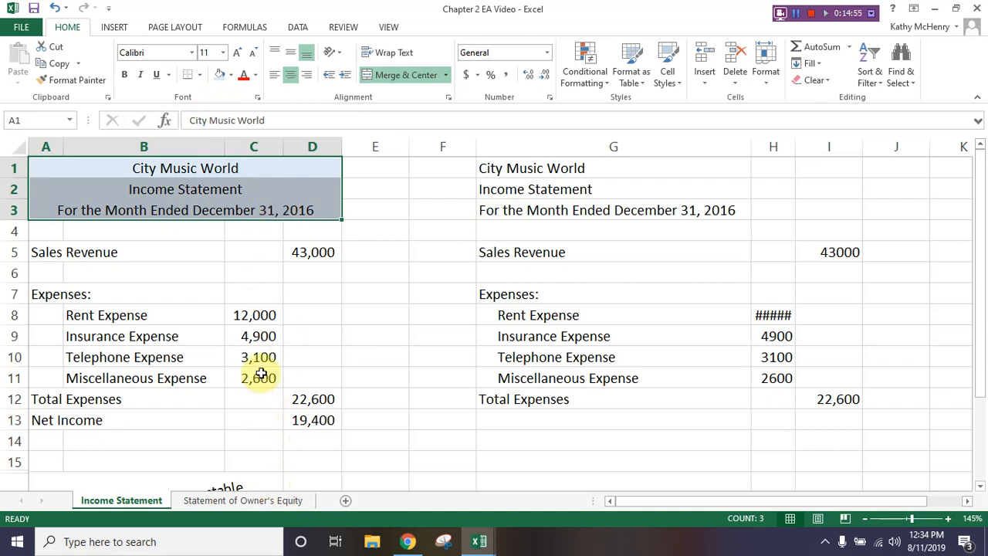
Add a bottom border to the miscellaneous expense amount in C11 and the total expenses amount in D12
click(257, 377)
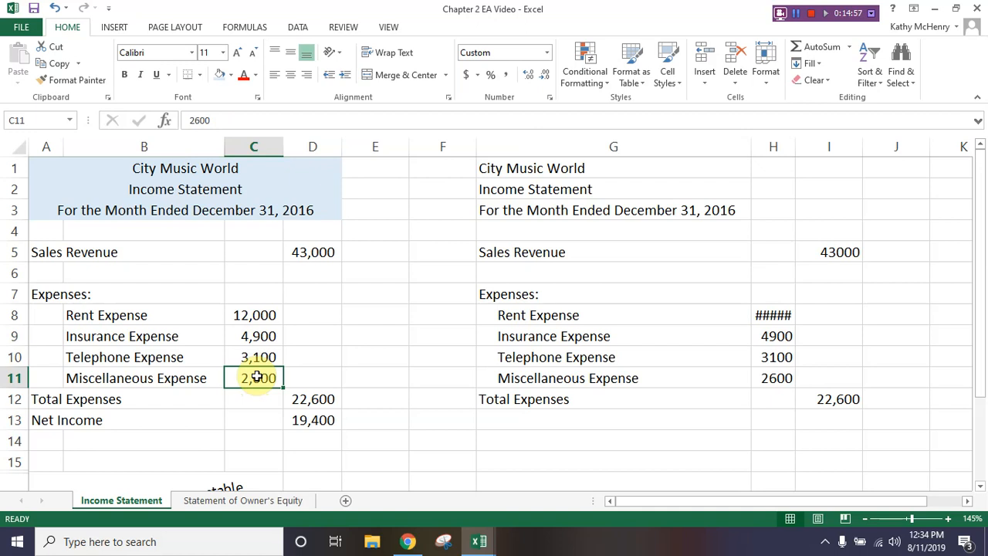
ctrl+click(313, 399)
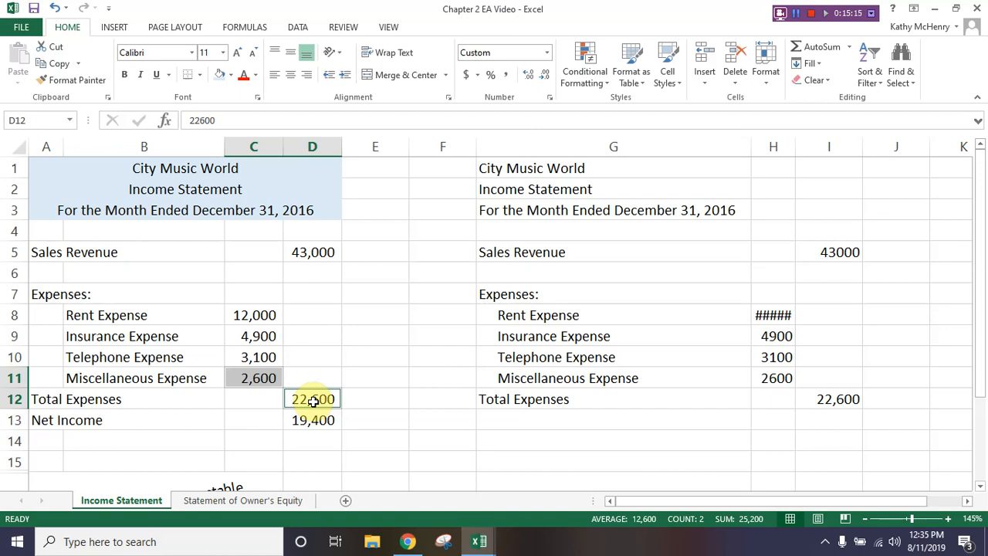
click(199, 77)
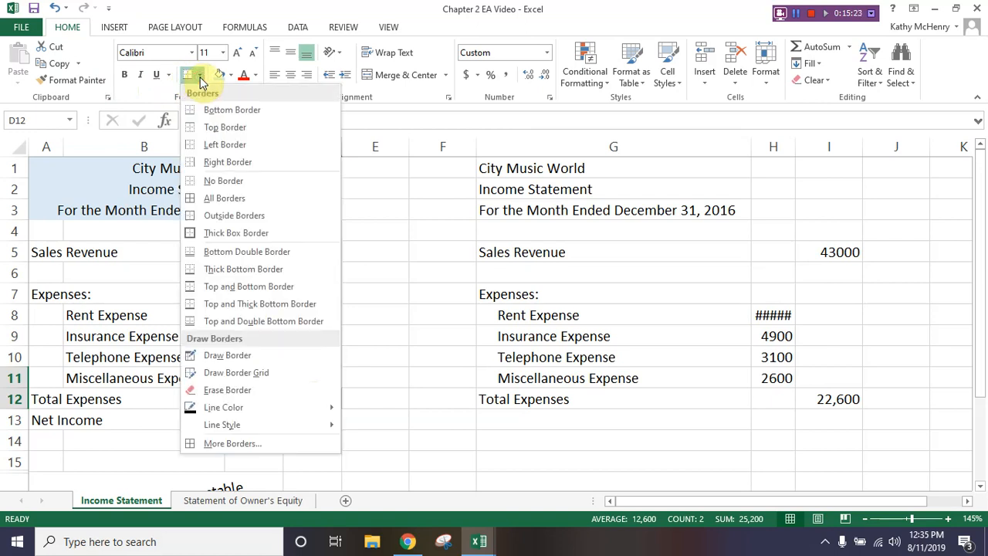
click(229, 112)
click(344, 332)
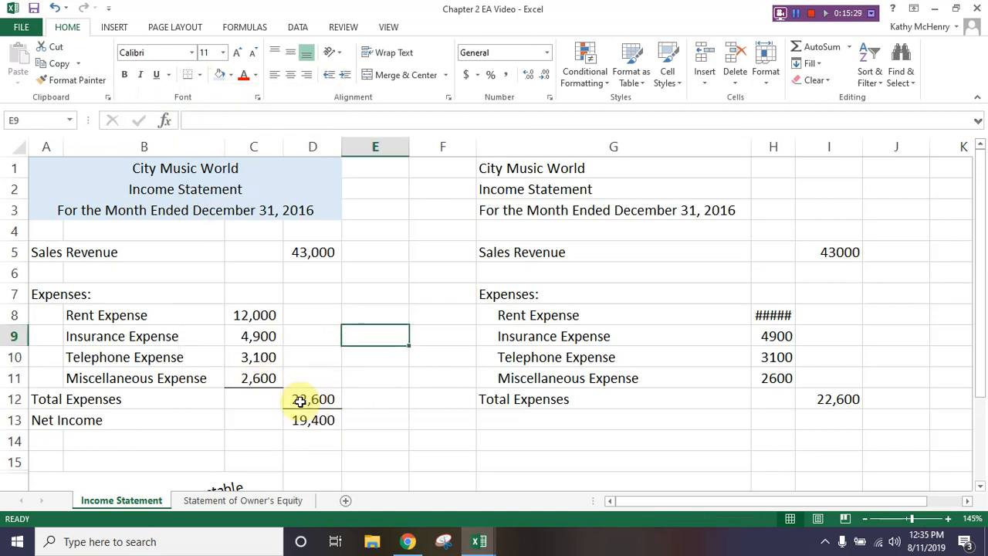
On the Statement of Owner's Equity sheet, add a bottom border to the net income amount in C6 and the drawing amount in C8
click(249, 500)
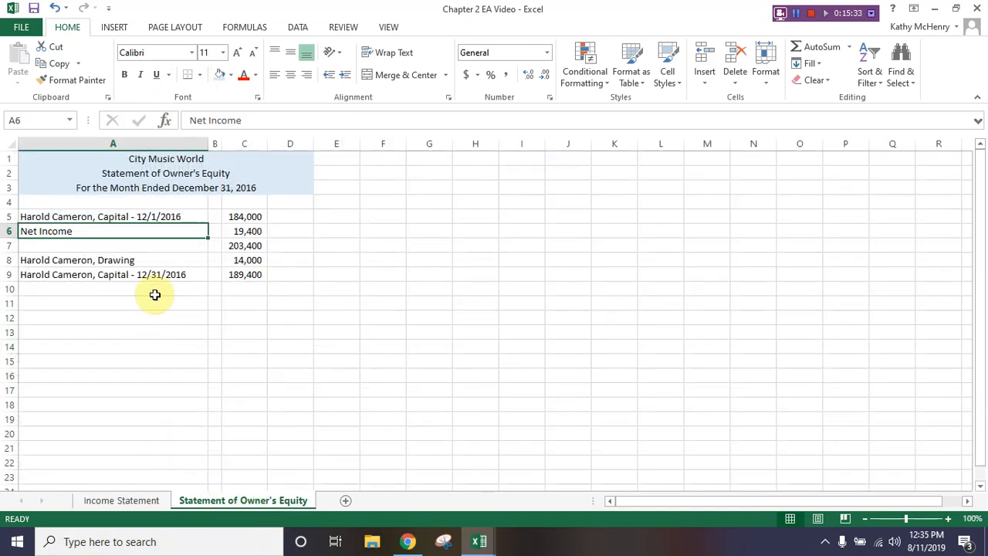
click(244, 230)
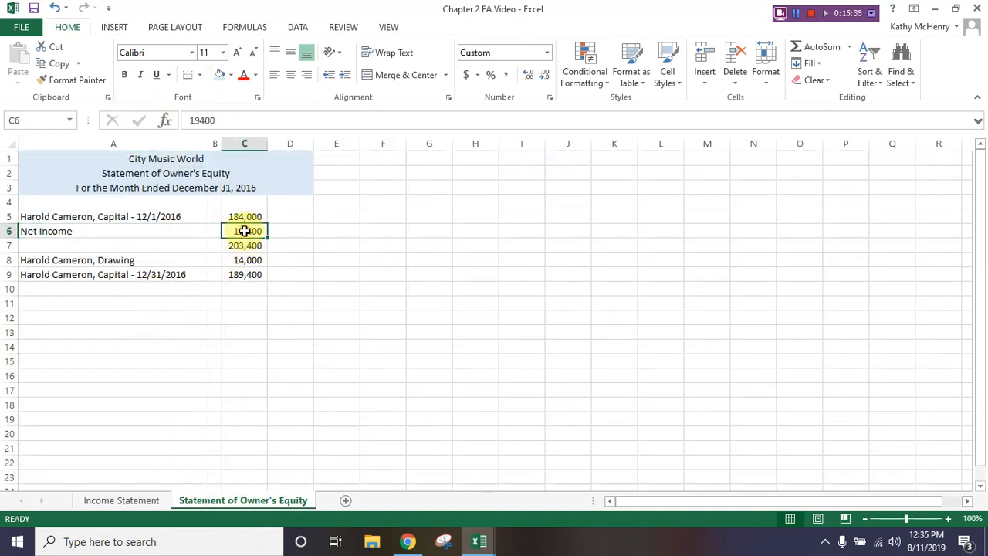
ctrl+click(244, 260)
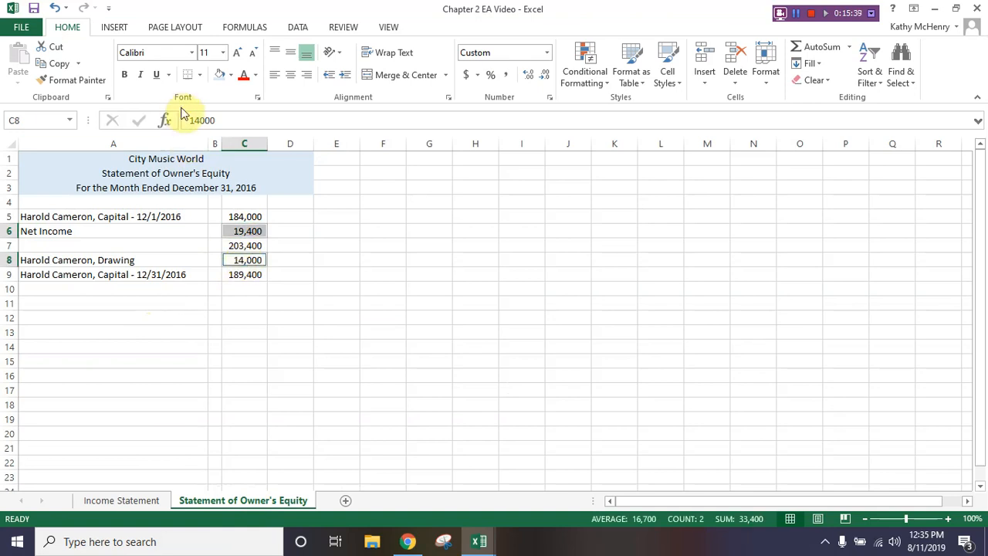
click(190, 77)
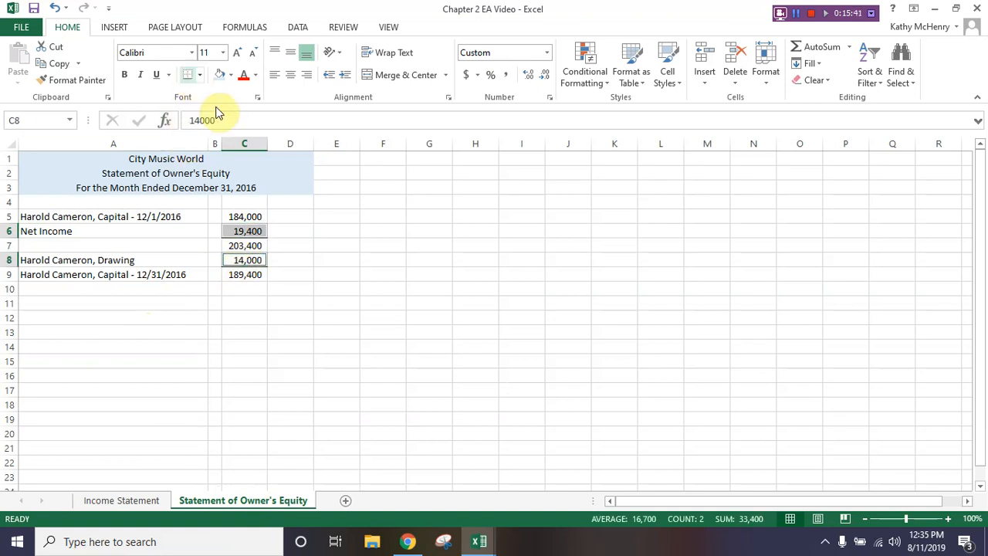
Delete the empty column D from the Statement of Owner's Equity sheet
click(290, 144)
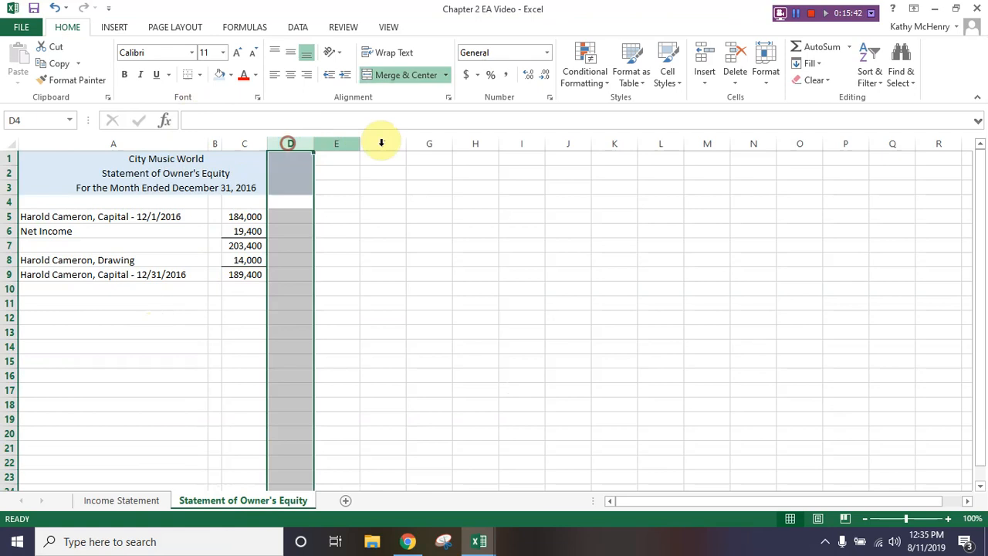
click(734, 54)
click(163, 247)
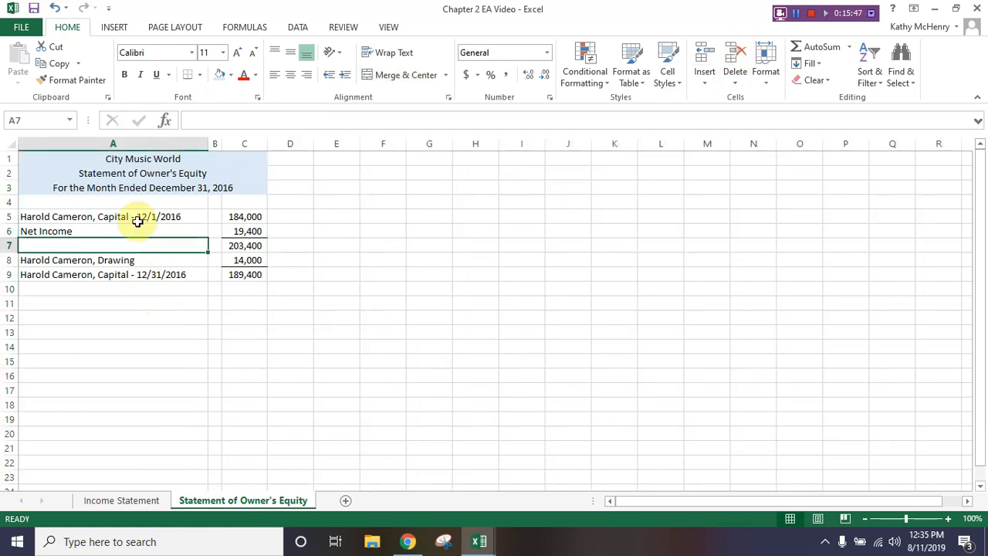
Apply a bottom double border to the ending capital amount in C9
click(235, 275)
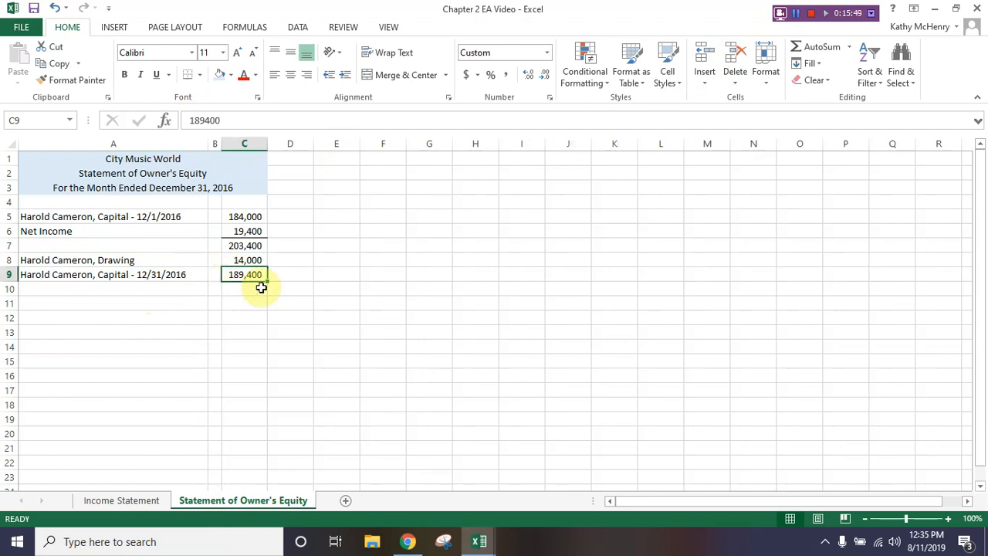
click(199, 74)
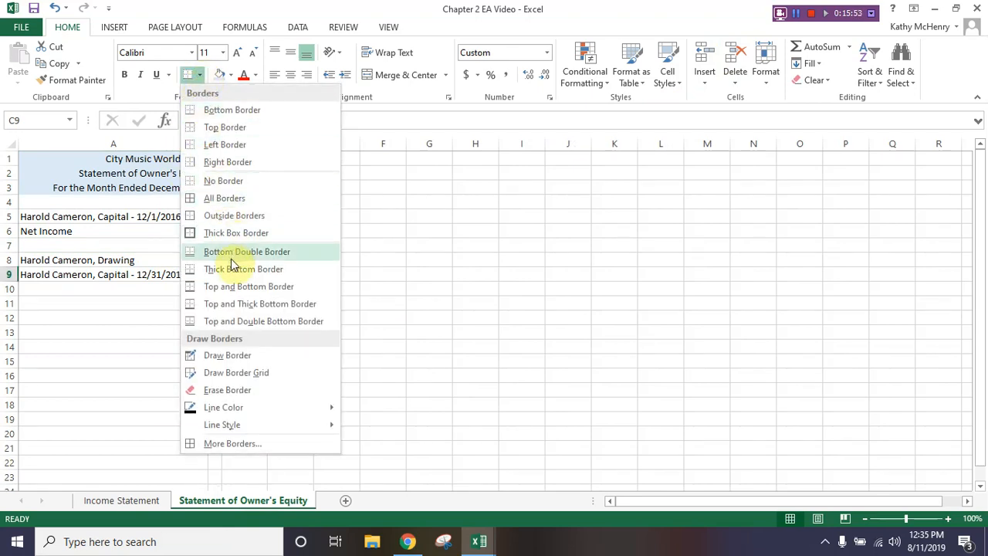
click(276, 252)
click(317, 261)
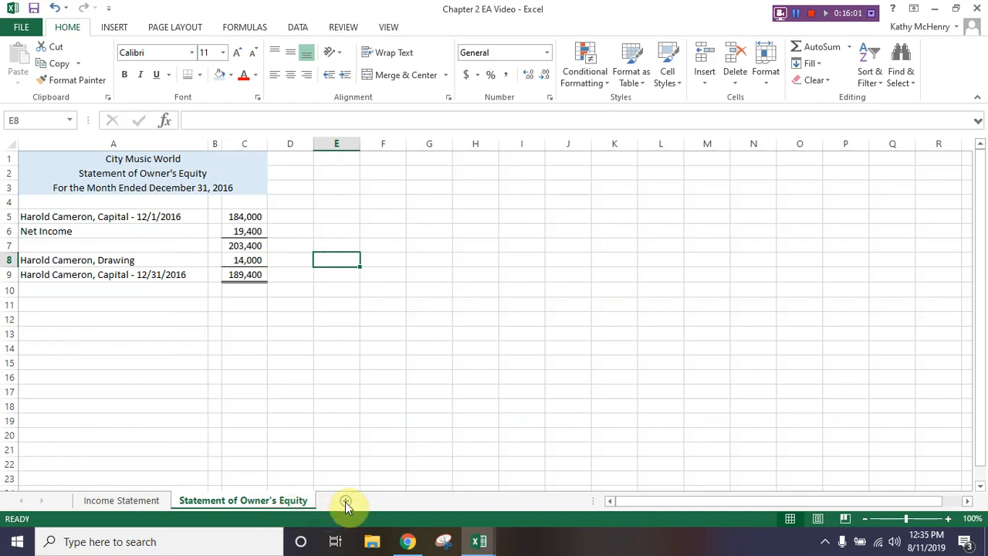
Add a new worksheet after Statement of Owner's Equity and rename it Balance Sheet
click(345, 502)
right_click(342, 502)
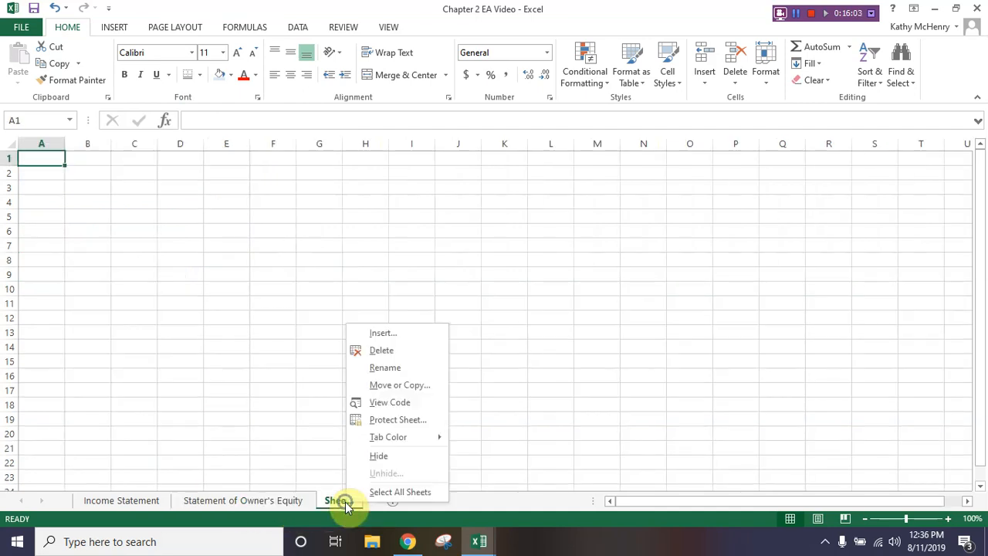
click(384, 368)
text(B)
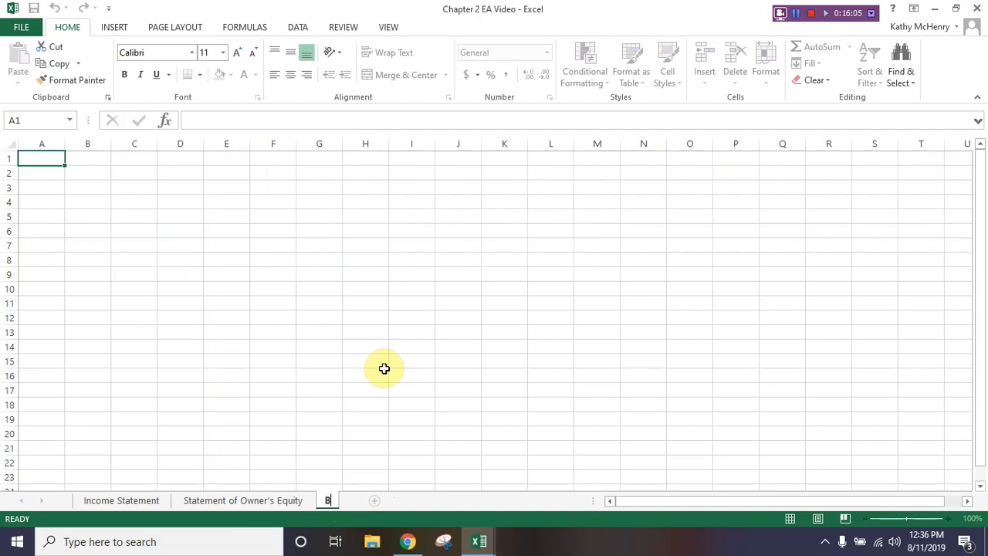
text(alance Sheet)
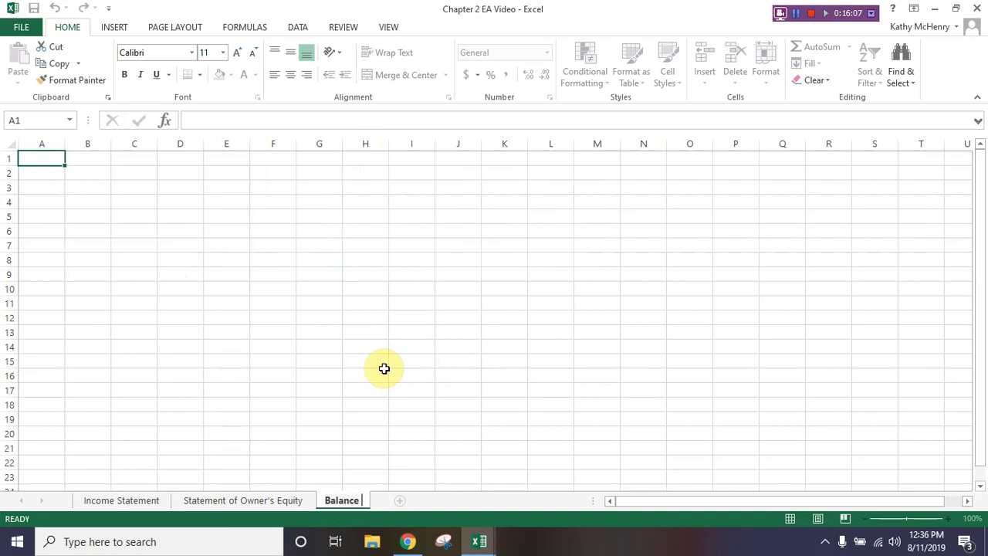
key(Return)
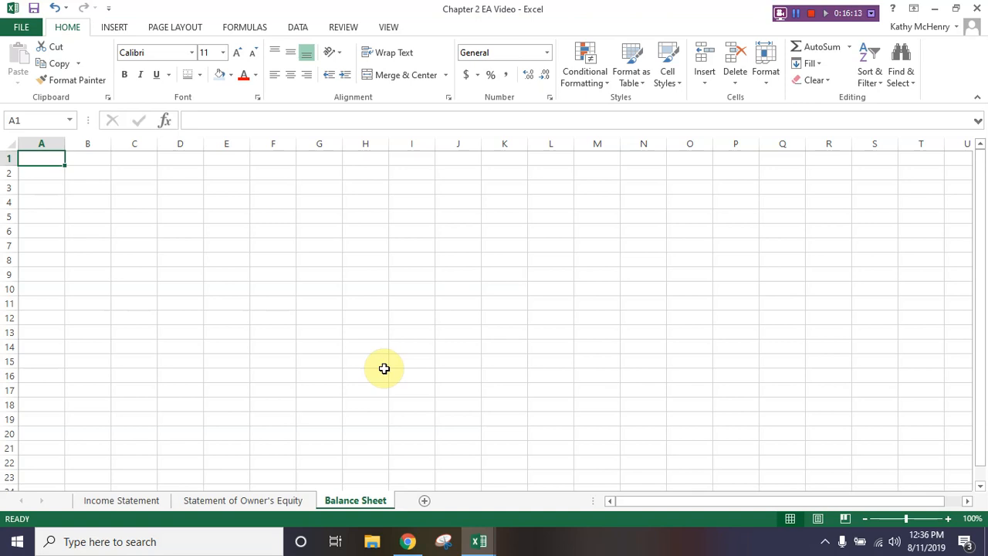
Copy the heading block A1:C3 from the Statement of Owner's Equity sheet and paste it at A1 of the Balance Sheet
click(230, 501)
drag(137, 156, 138, 189)
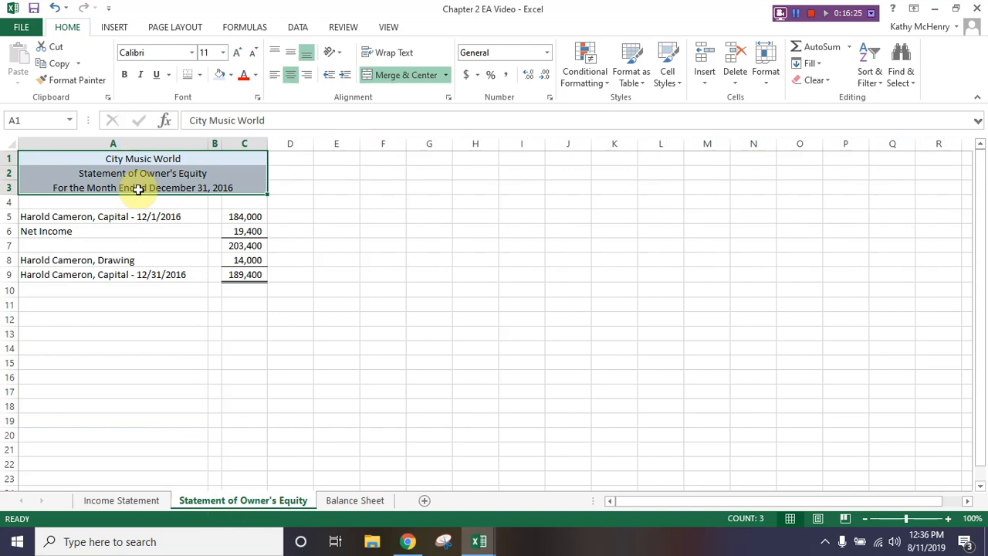
click(54, 63)
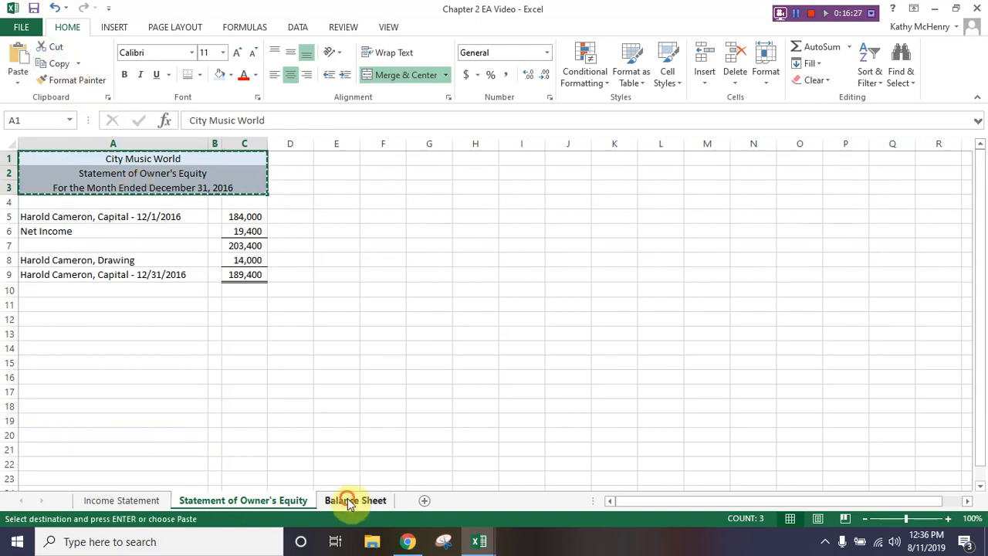
click(349, 500)
right_click(54, 159)
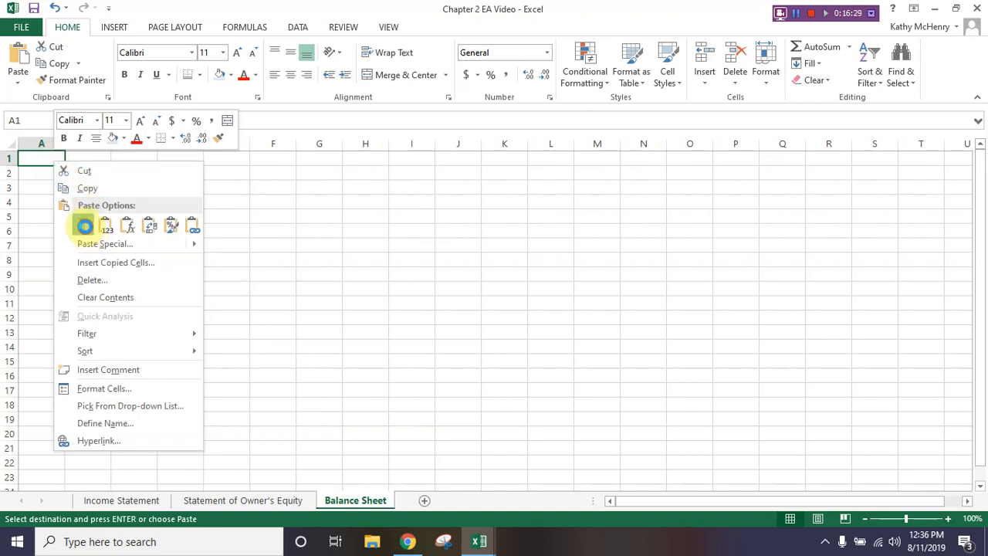
click(85, 225)
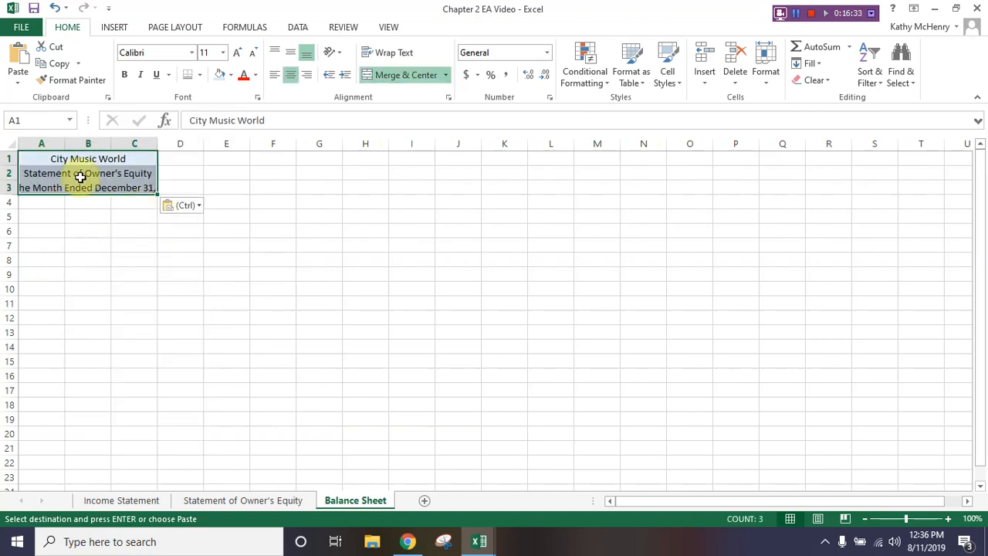
Replace the statement title in A2 with "Balance Sheet"
click(44, 172)
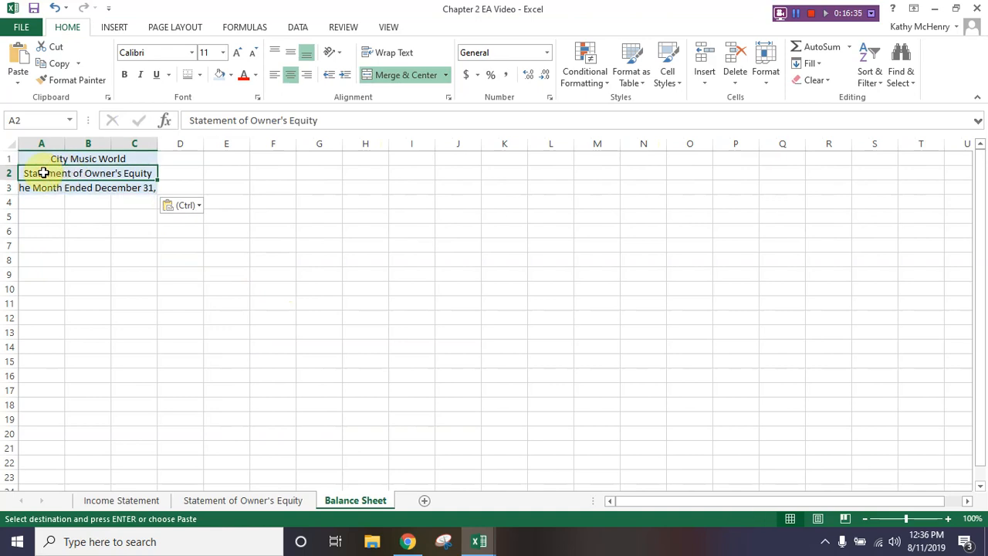
text(Balance Shee)
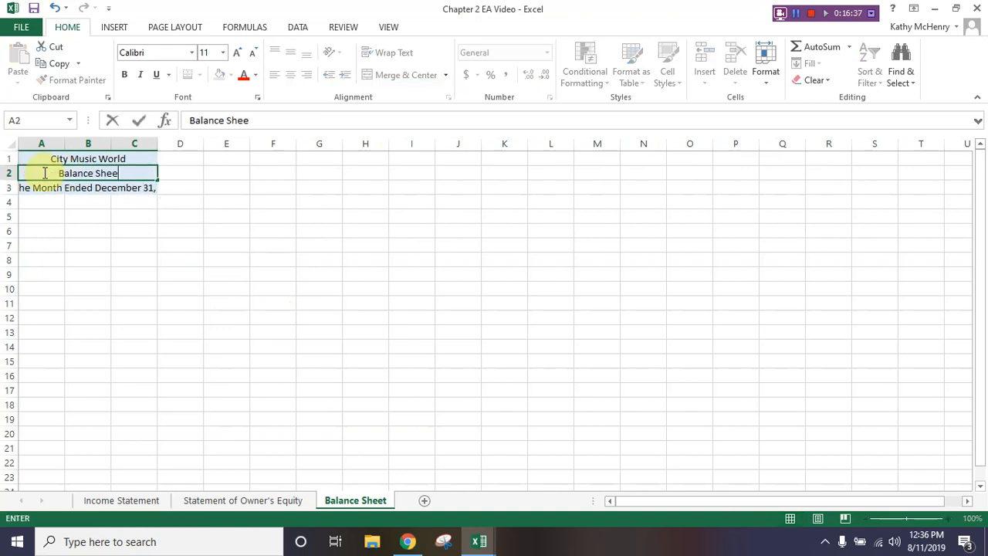
text(t)
key(Return)
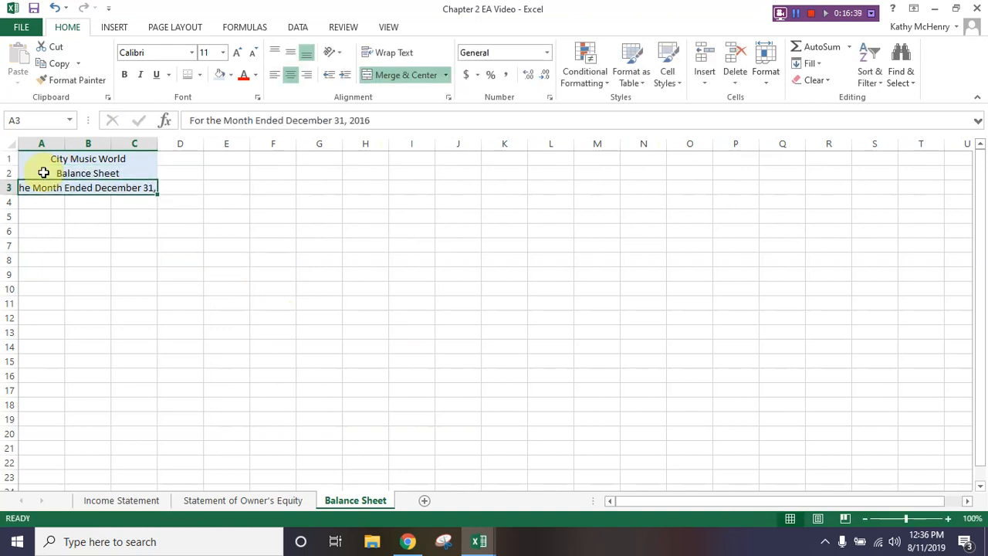
Replace the period line in A3 with the date 12/31/2016
text(12/31)
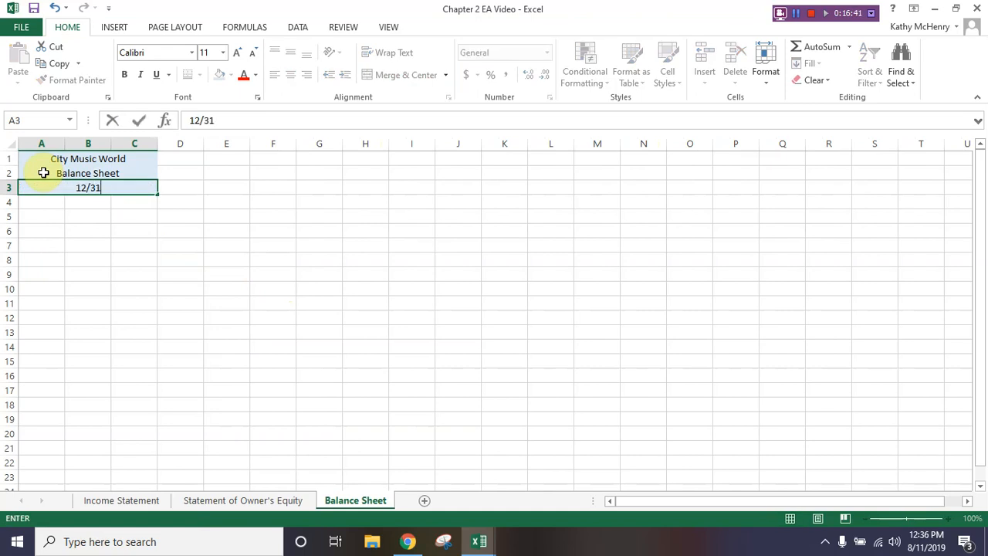
text(/2016)
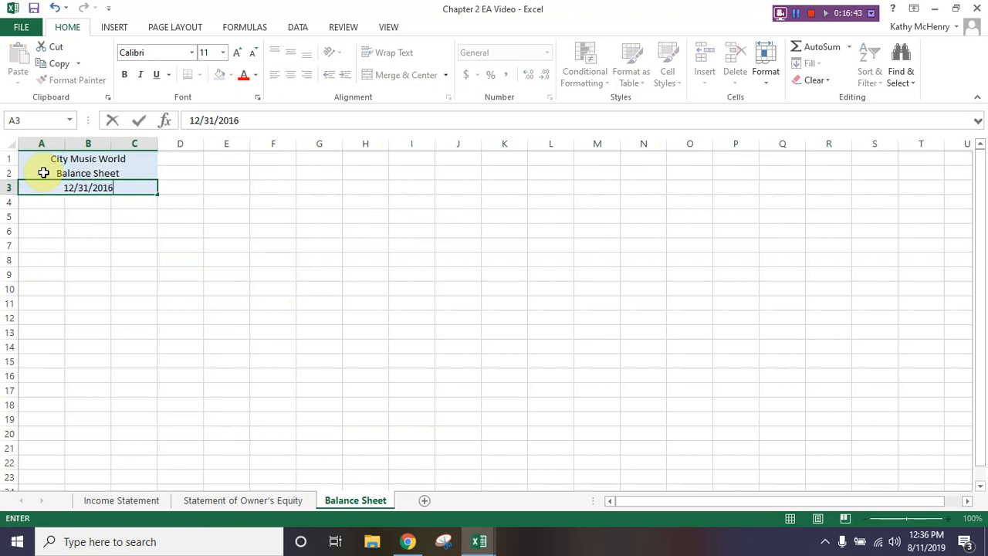
key(Return)
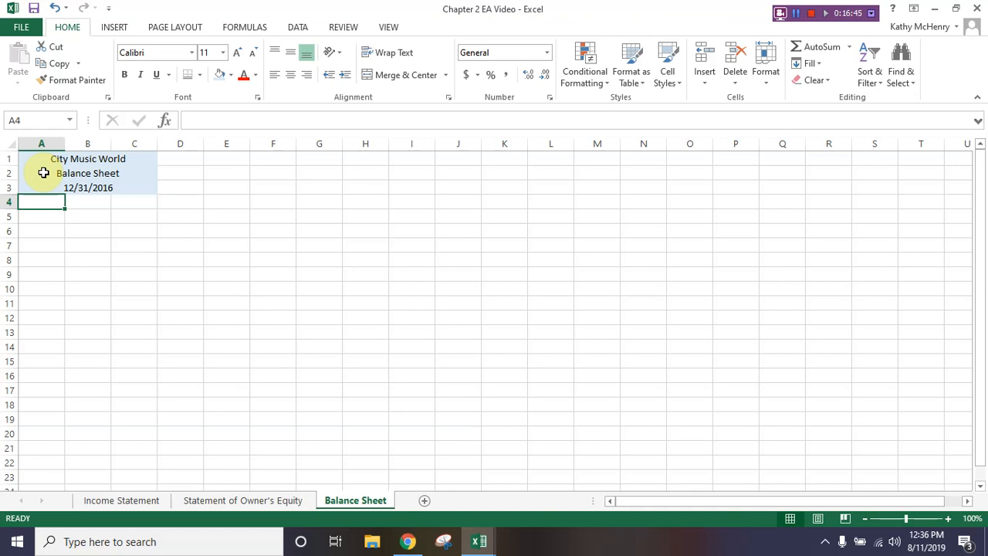
key(Up)
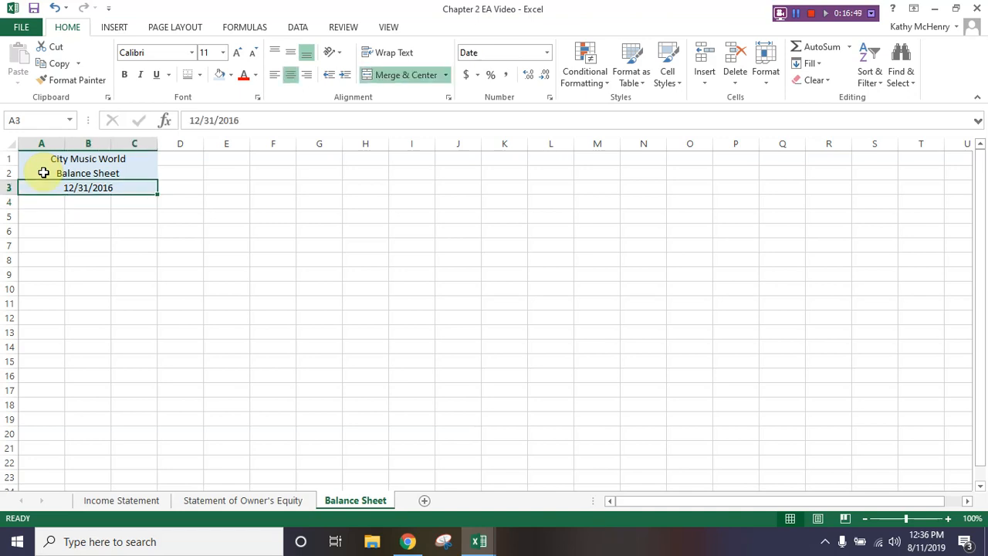
Re-enter the date in A3 as December 31, 2016
text(De)
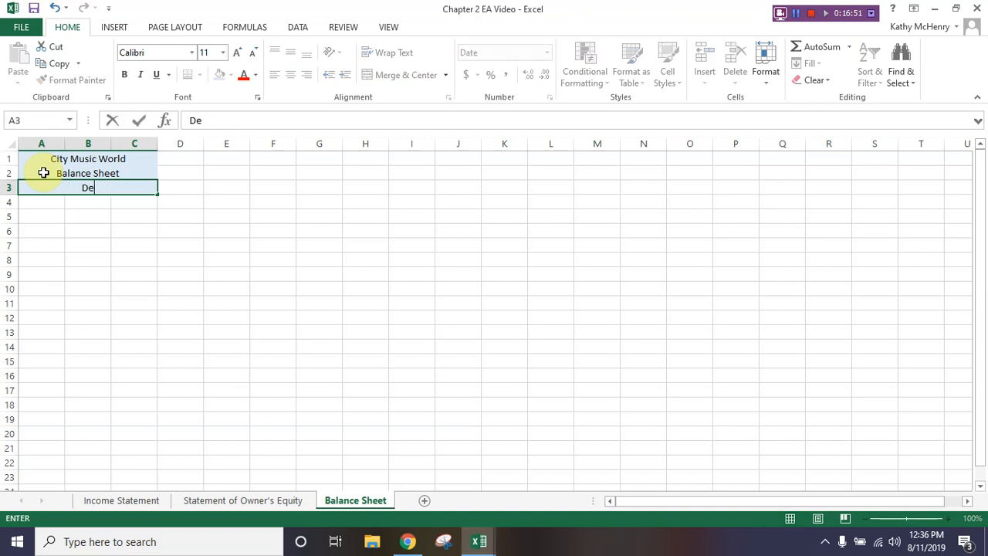
text(cember 31, 2016)
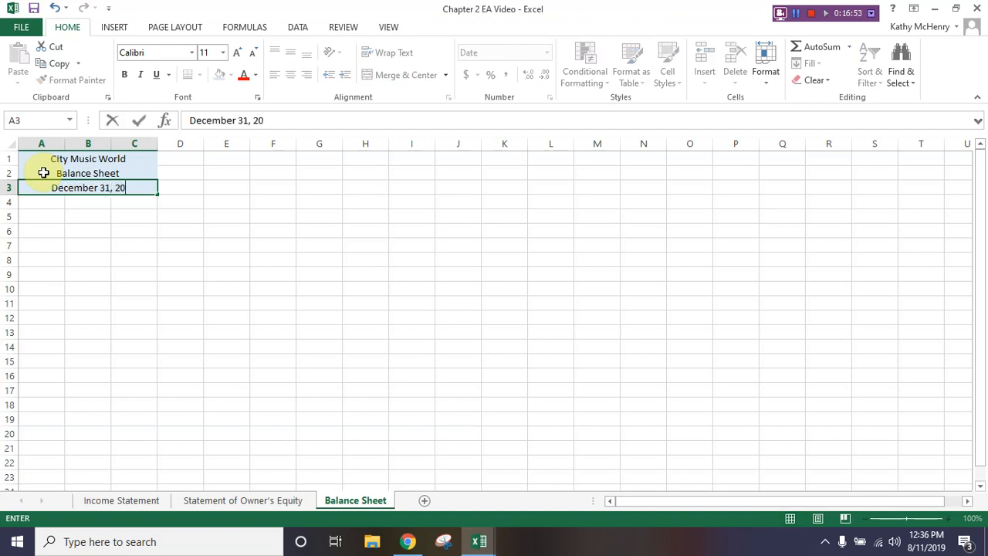
key(Return)
key(Up)
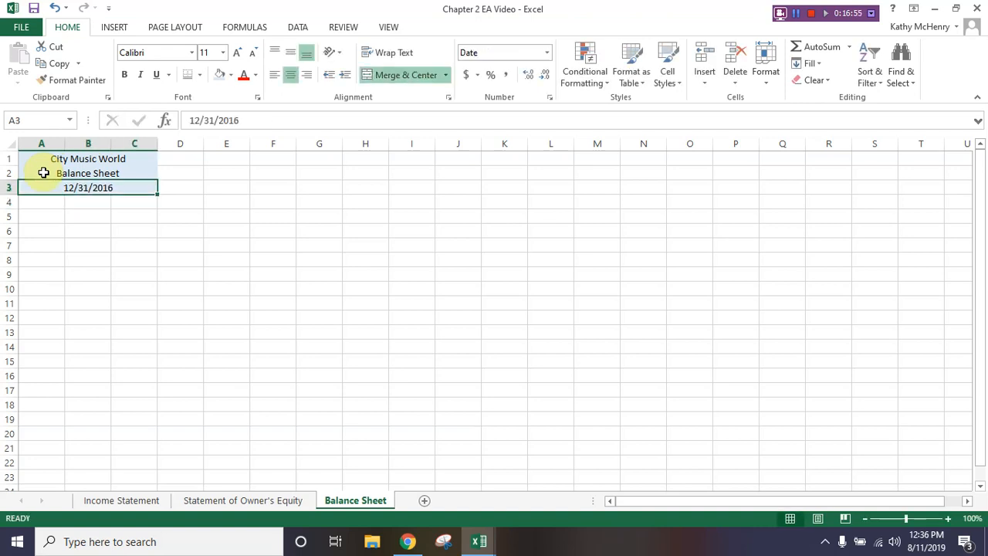
Format the date in A3 with the date type "March 14, 2012" so the month is spelled out without the weekday
click(546, 54)
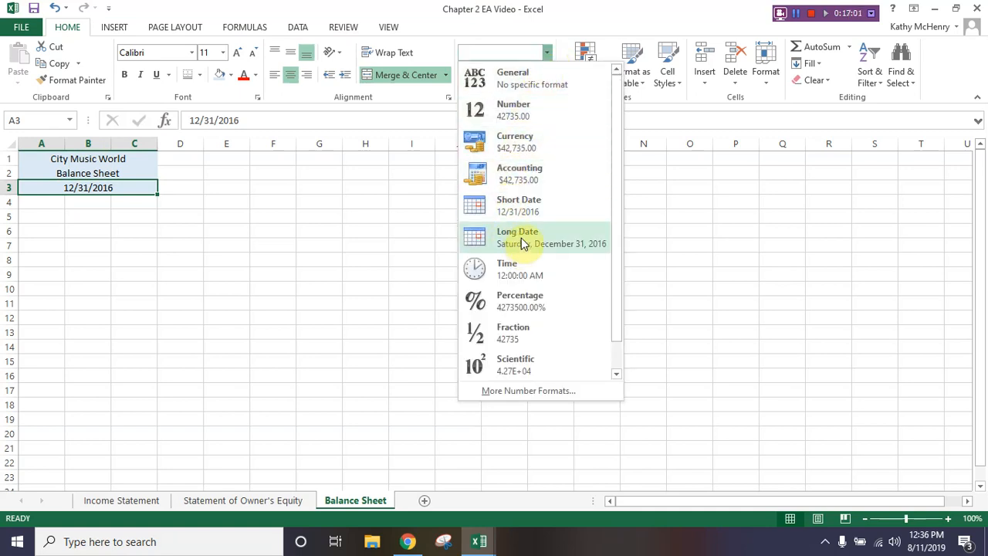
click(535, 393)
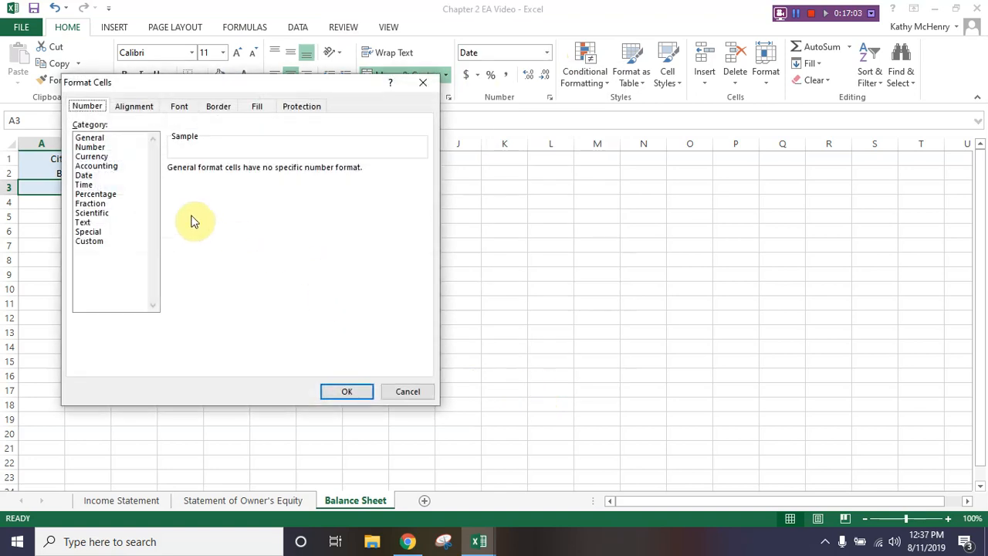
click(89, 176)
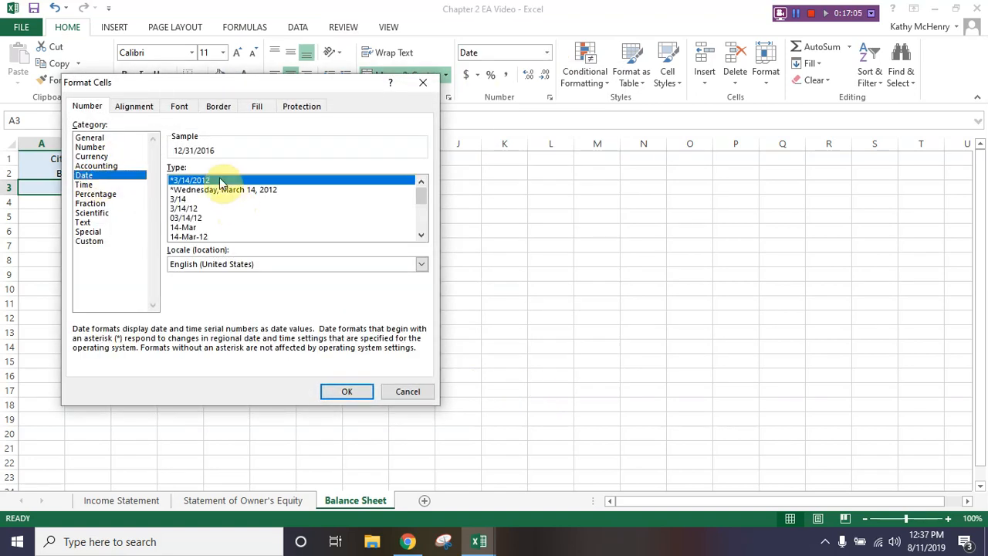
click(422, 236)
click(422, 236)
click(422, 236)
click(423, 239)
click(423, 238)
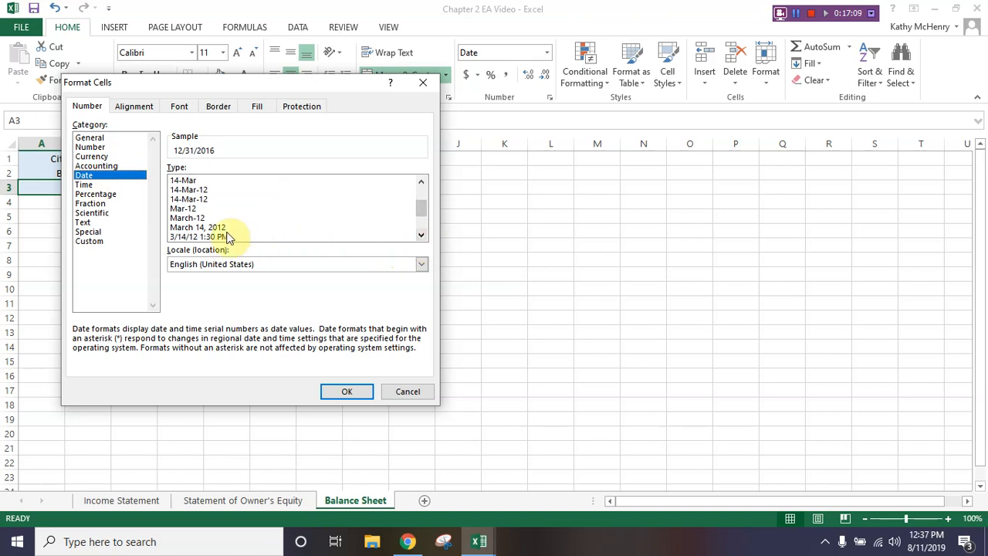
click(202, 227)
click(346, 391)
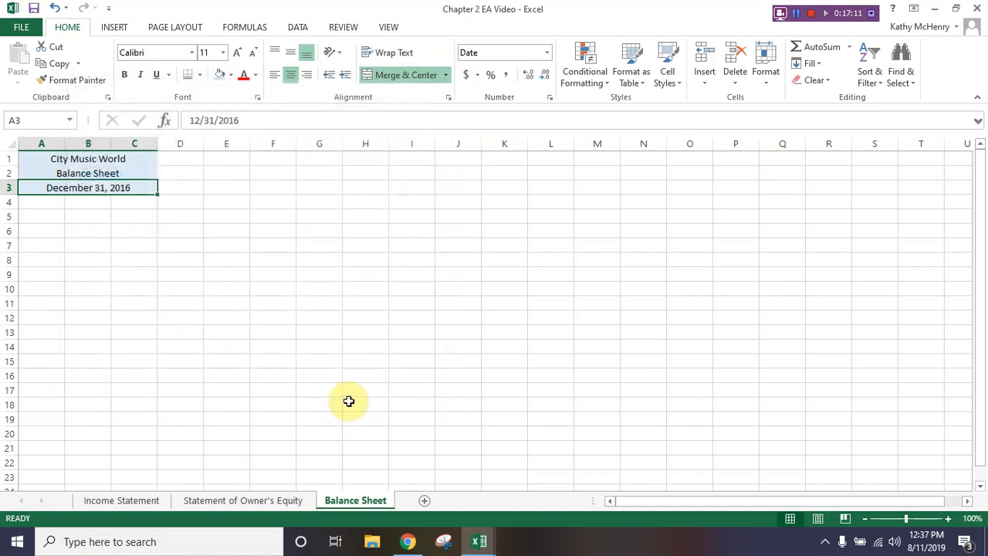
Enter the section heading "Assets" in A5
click(43, 202)
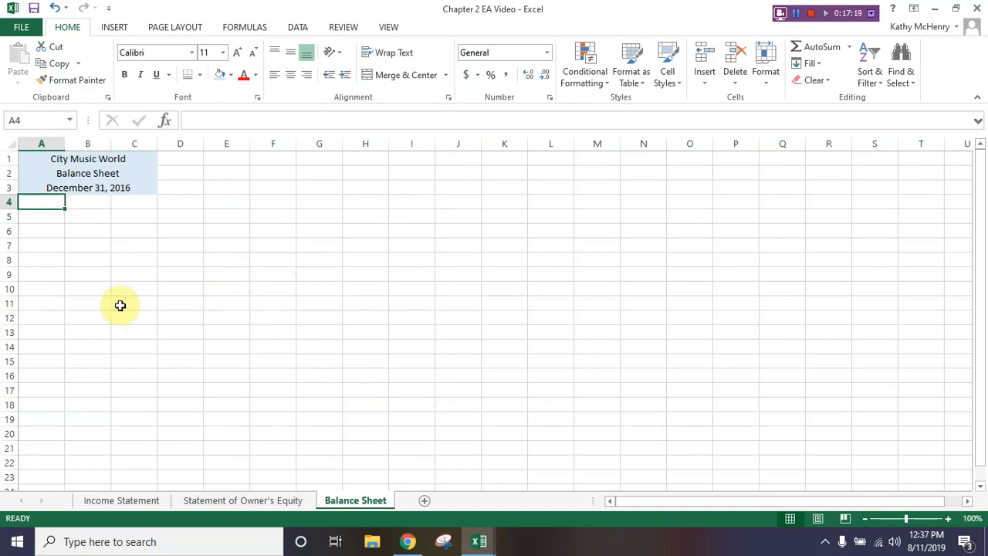
click(38, 228)
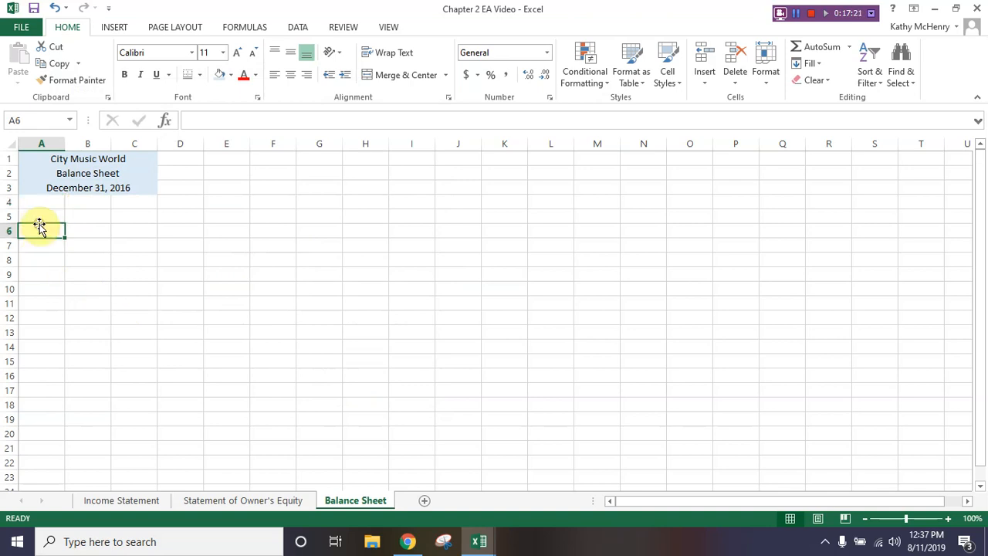
key(Up)
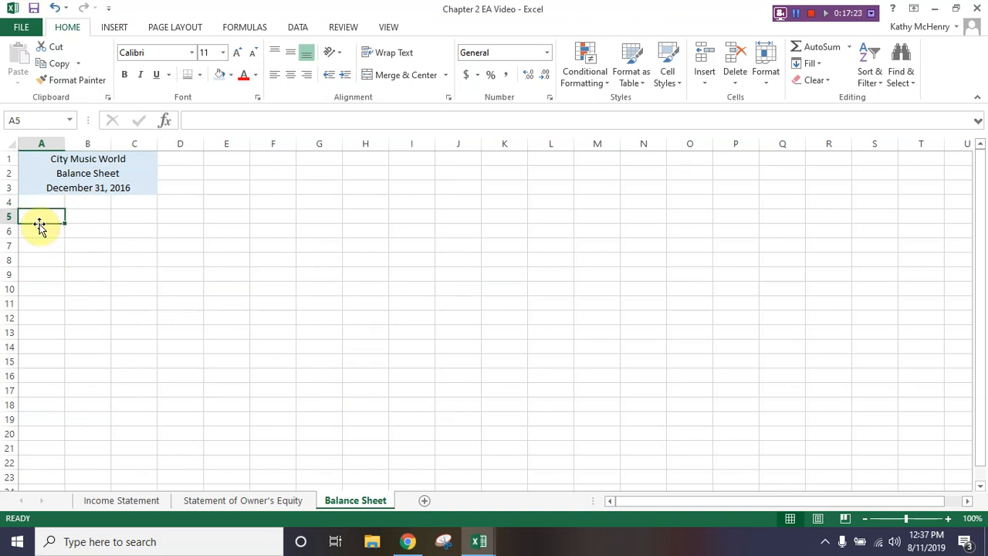
text(Assets)
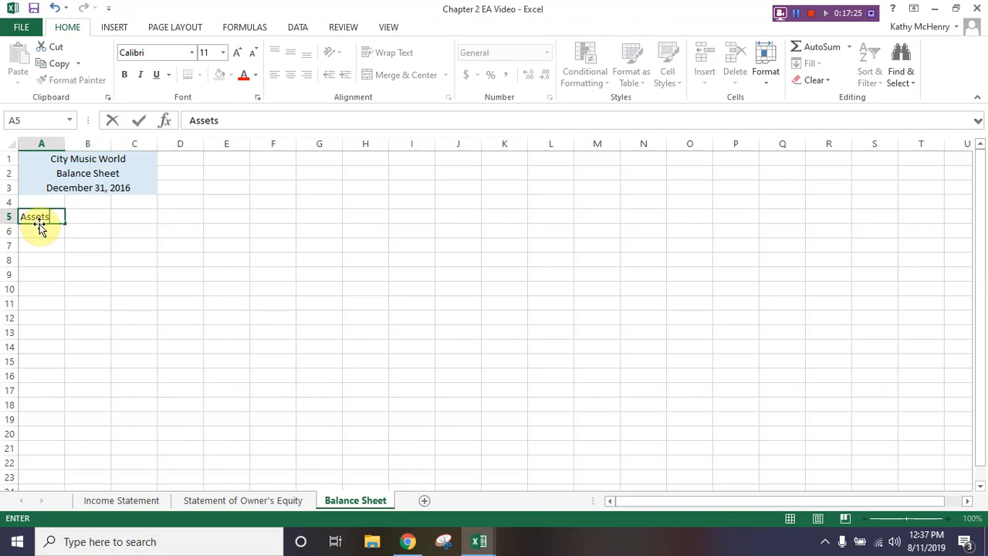
key(Return)
key(Return)
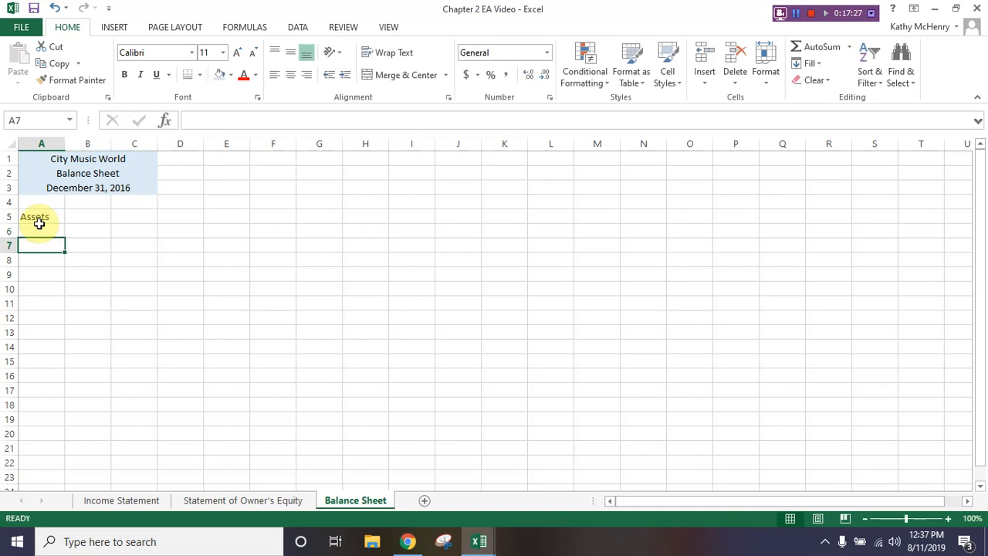
List the asset accounts Cash, Accounts Receivable and Equipment in A7:A9
text(Cash)
key(Return)
key(Return)
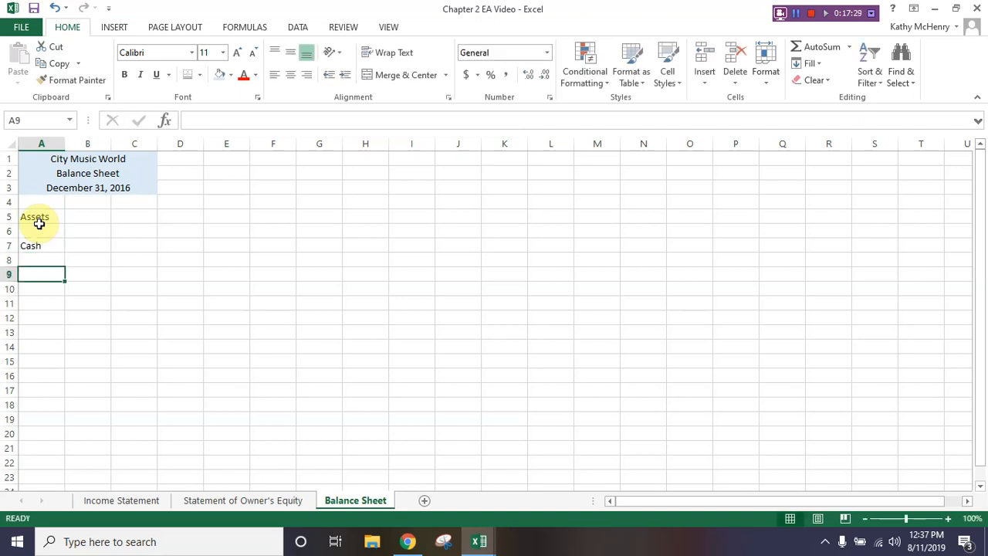
key(Up)
text(Ac)
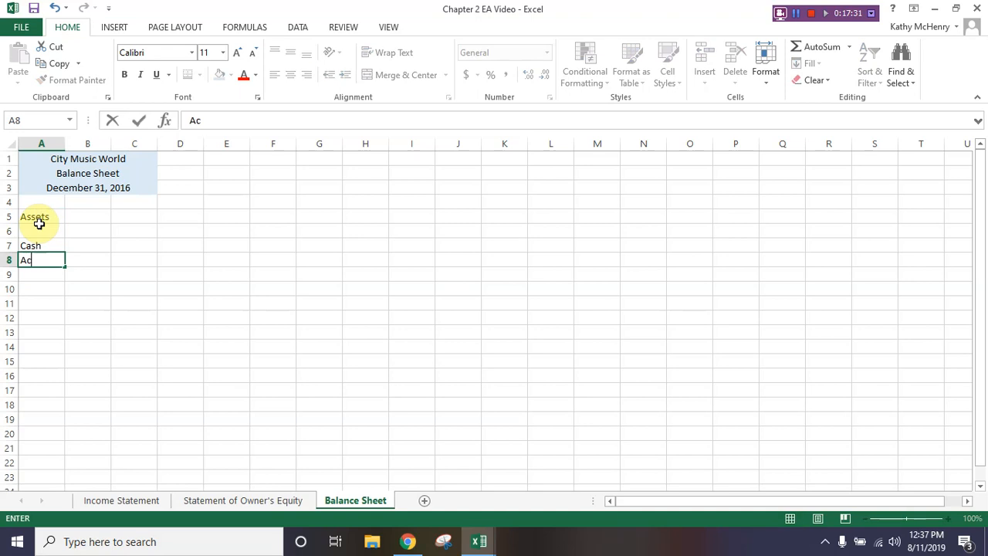
text(counts Receivable)
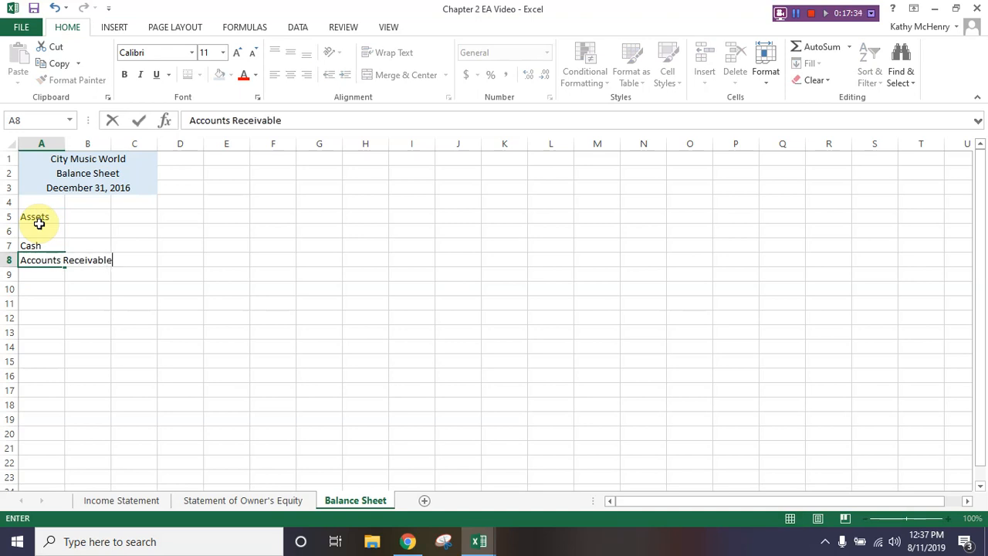
key(Return)
text(Eq)
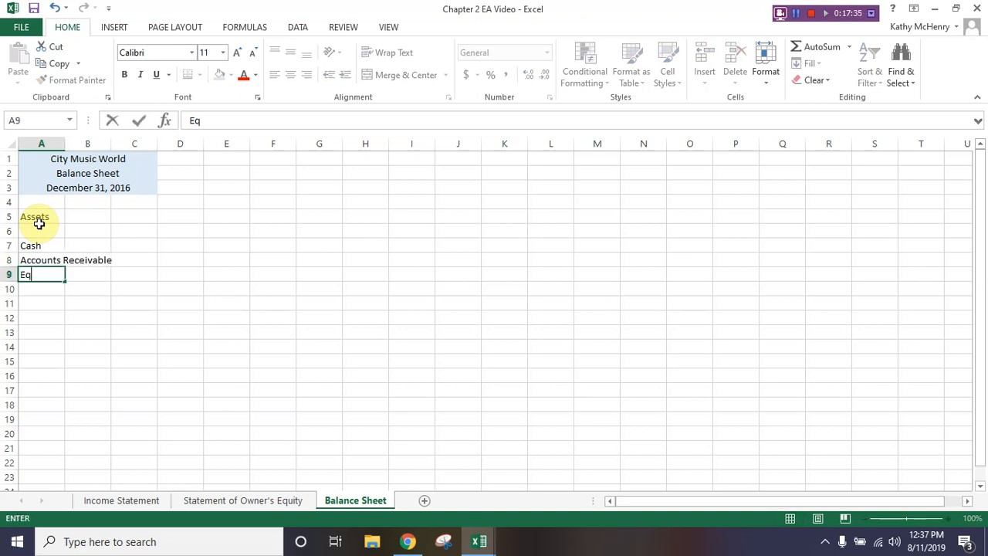
text(uipment)
key(Return)
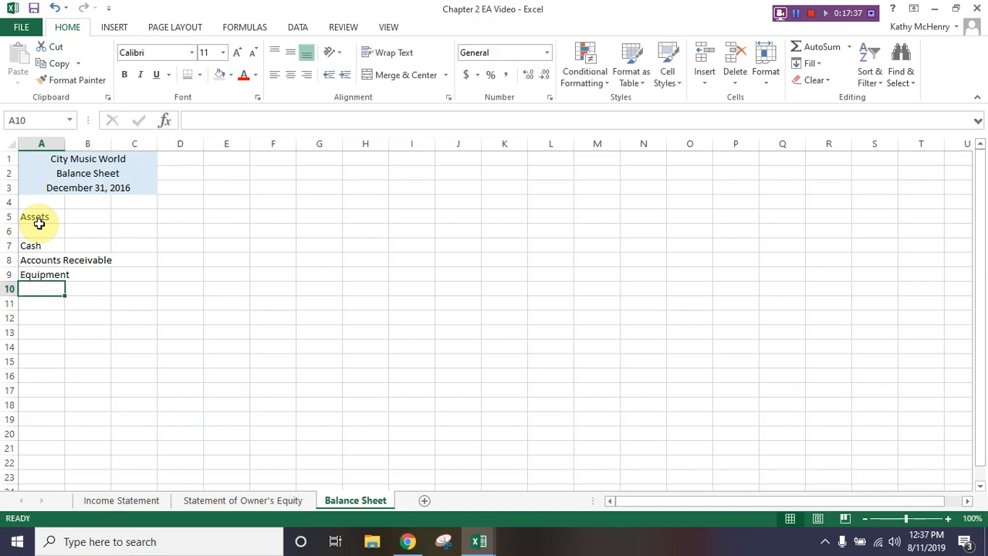
Enter the label "Total Assets" in A11, leaving a blank row below Equipment
key(Return)
text(Total )
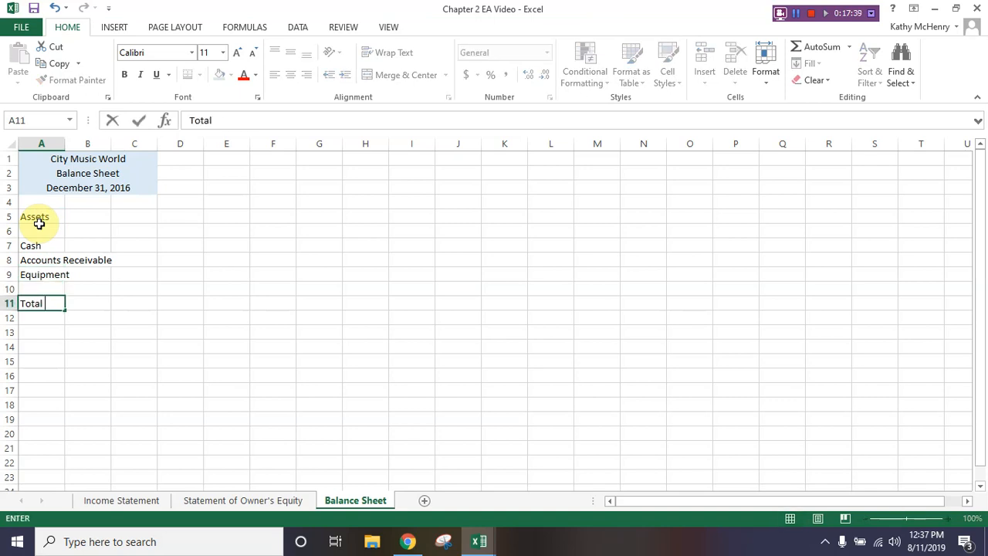
text(Assets)
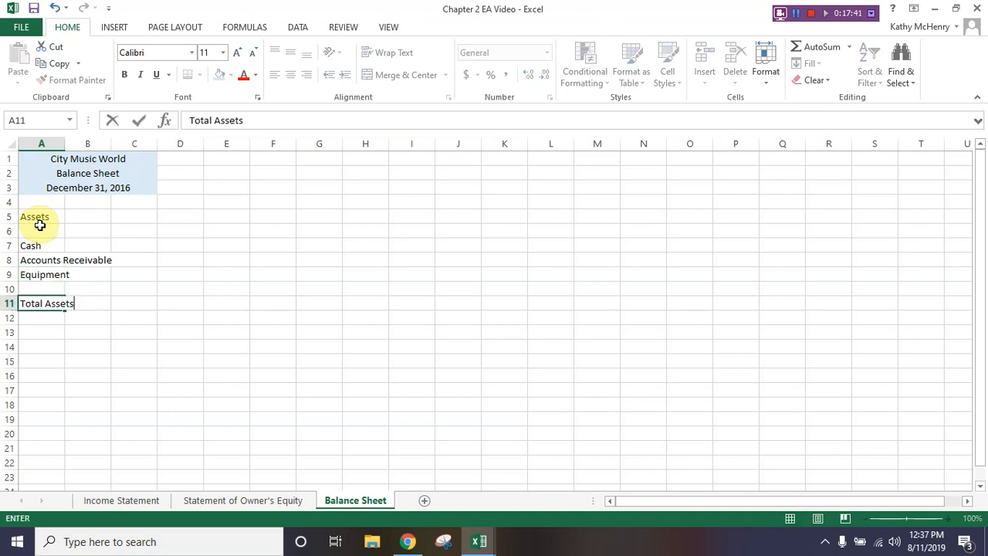
Enter 104000 for Cash, 31000 for Accounts Receivable and 83000 for Equipment in C7:C9, and 218000 for Total Assets in C11
click(124, 244)
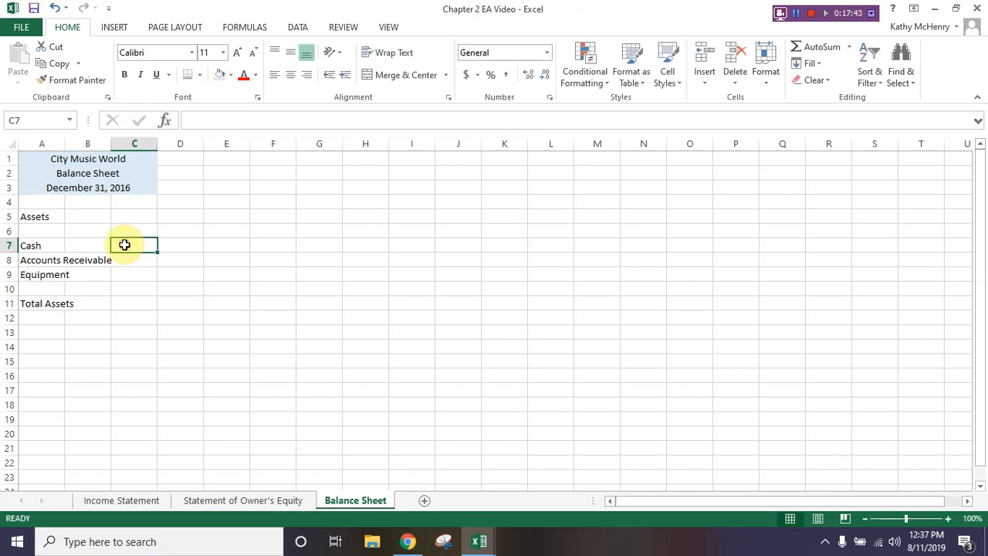
text(104000)
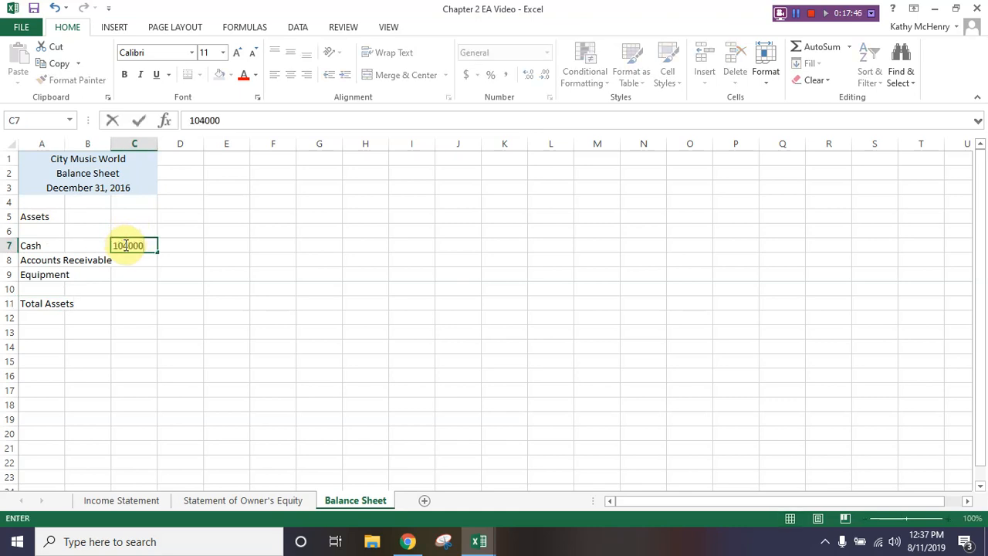
key(Return)
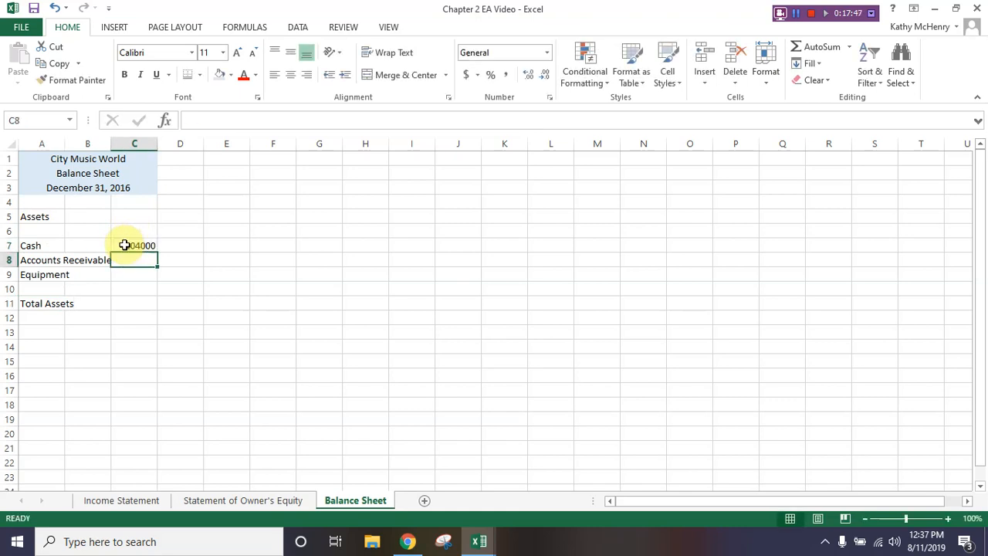
text(31000)
key(Return)
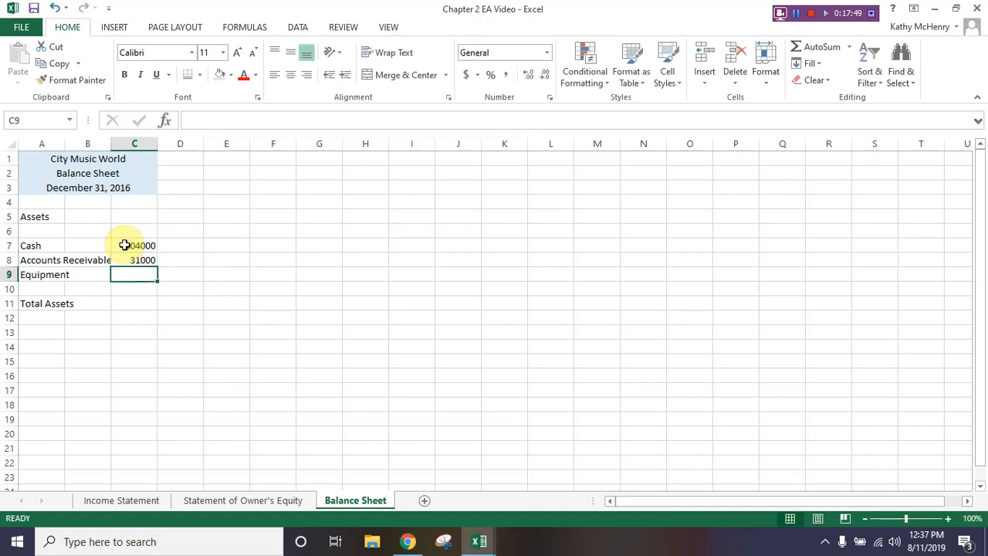
text(83000)
key(Return)
key(Return)
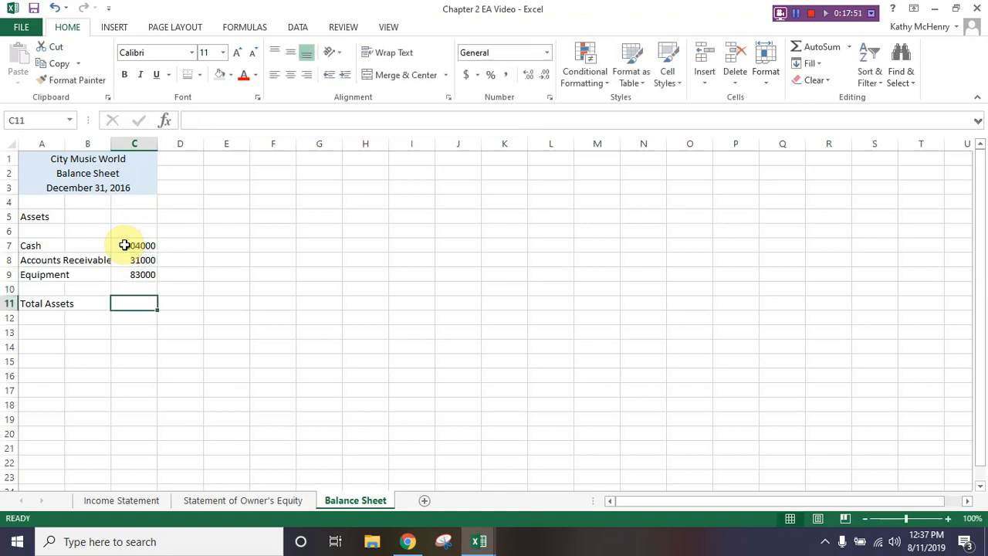
text(218000)
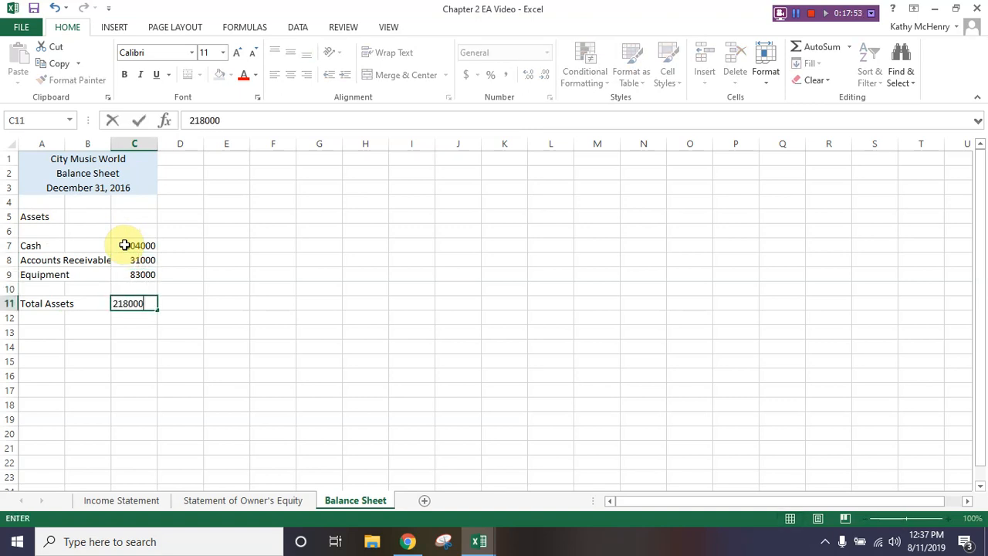
key(Return)
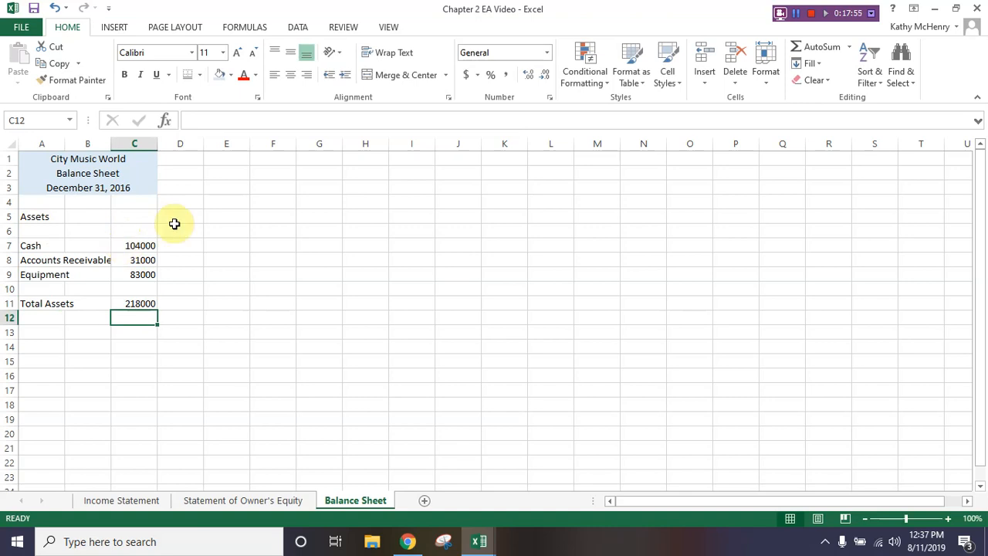
click(798, 13)
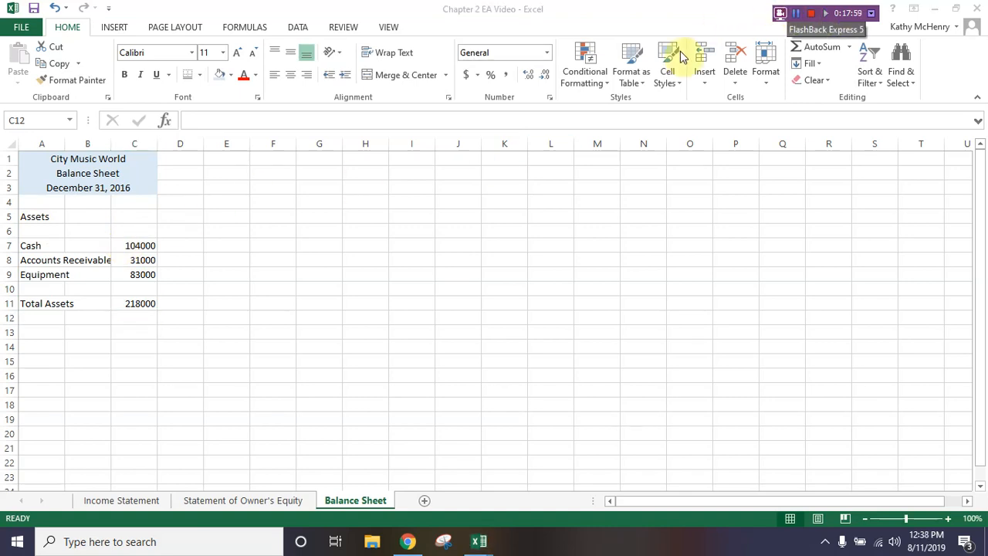
Enter the section heading "Liabilities" in A13
click(44, 332)
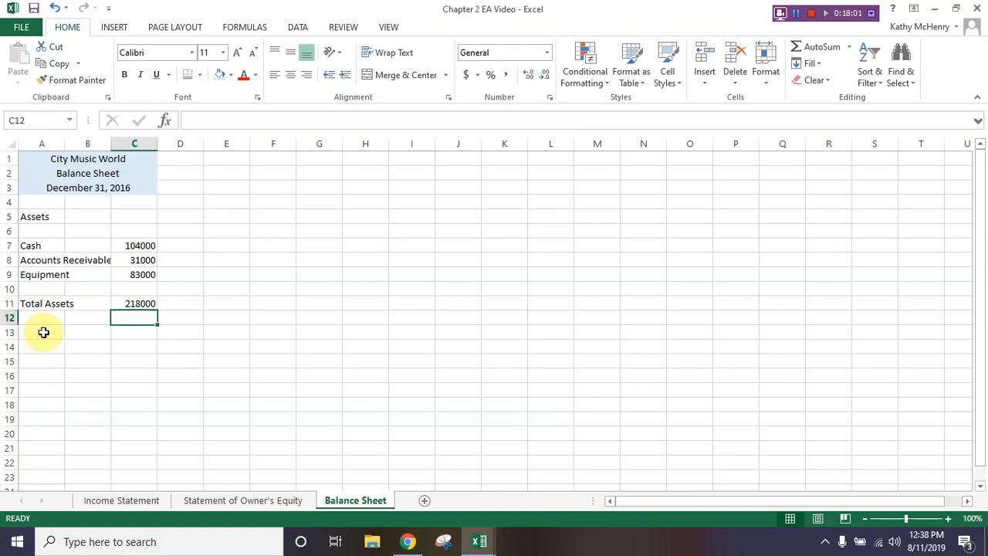
click(44, 332)
text(Liab)
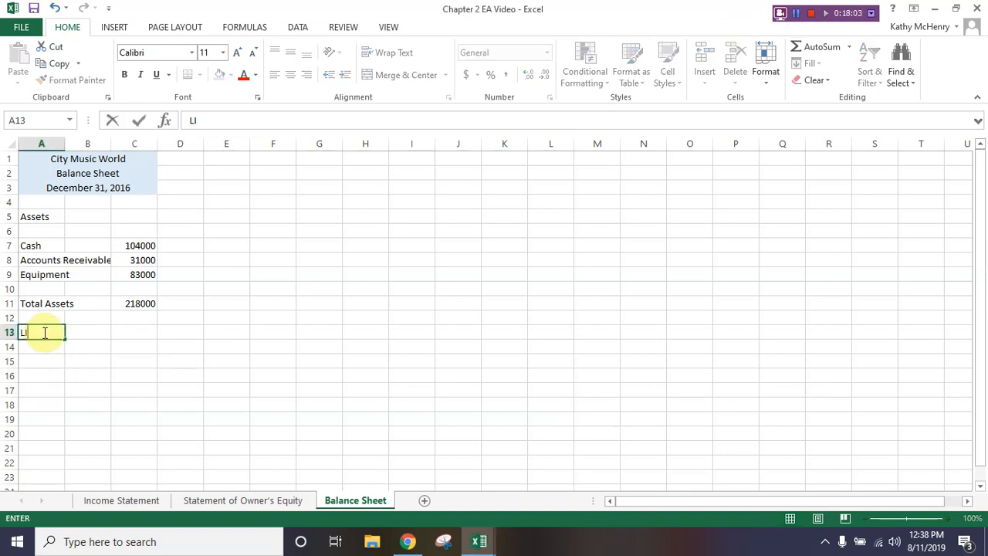
key(BackSpace)
key(BackSpace)
text(abilities)
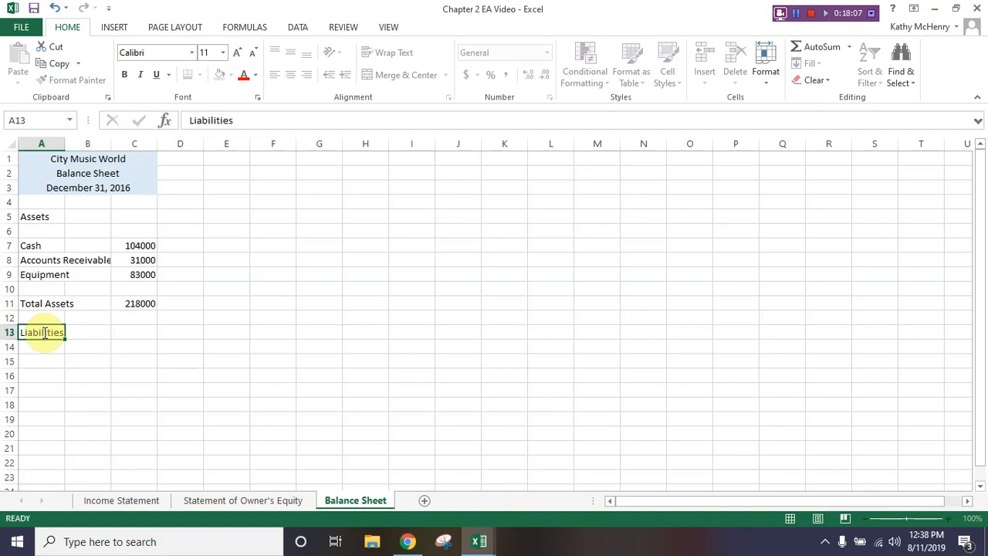
Enter the label "Accounts Payable" in A15, leaving a blank row below the Liabilities heading
key(Return)
key(Return)
text(Accounts Paa)
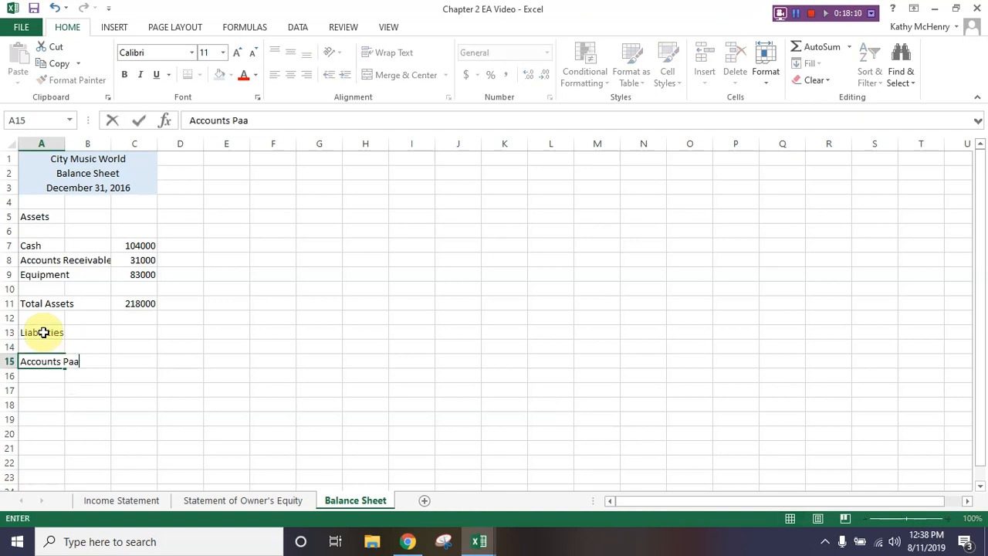
key(BackSpace)
text(yable)
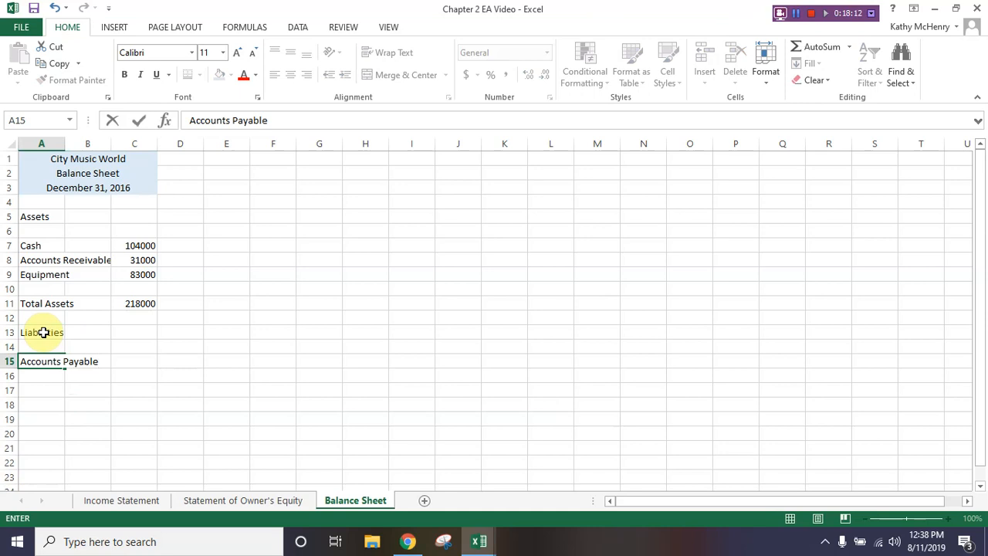
key(Return)
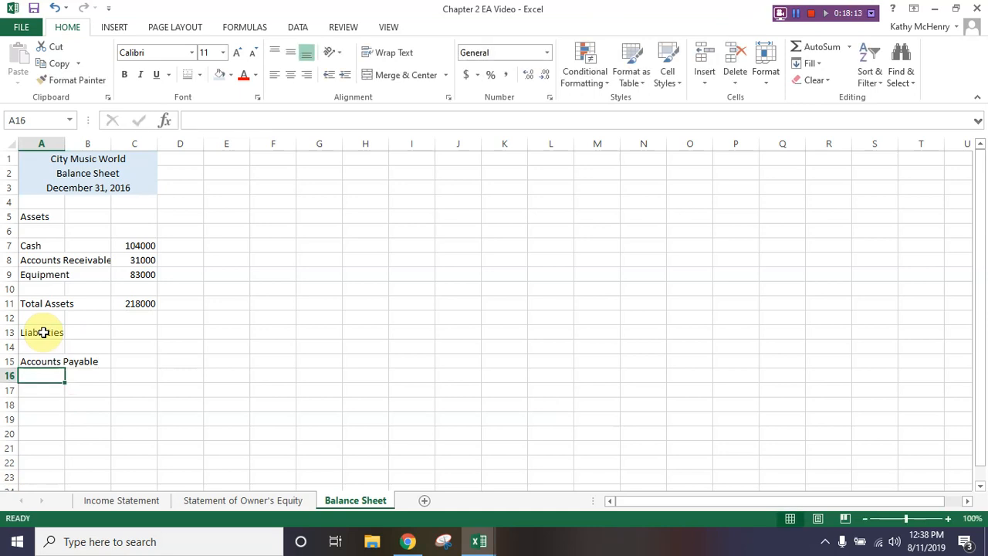
Enter the section heading "Owner's Equity" in A17, leaving a blank row below Accounts Payable
key(Return)
text(Ow)
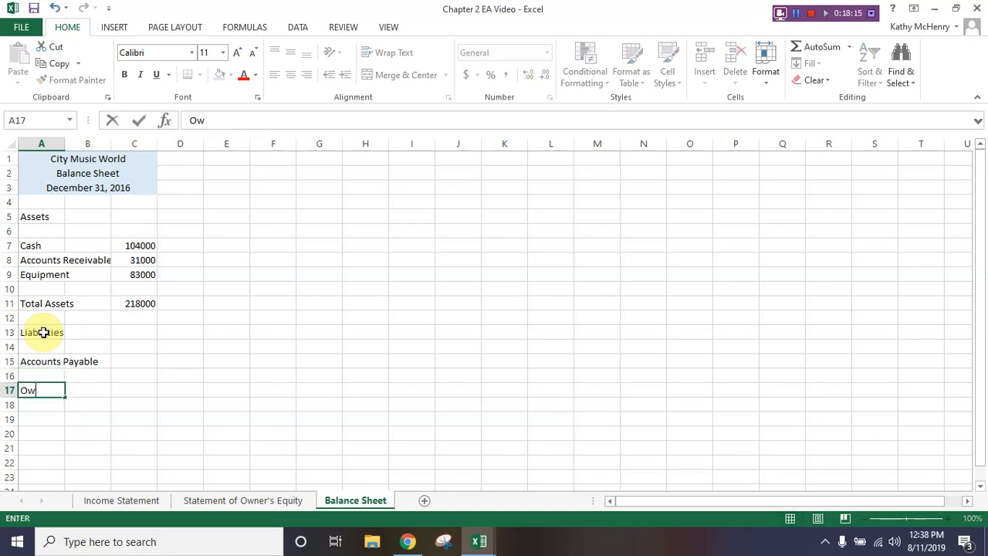
text(ner's Equity)
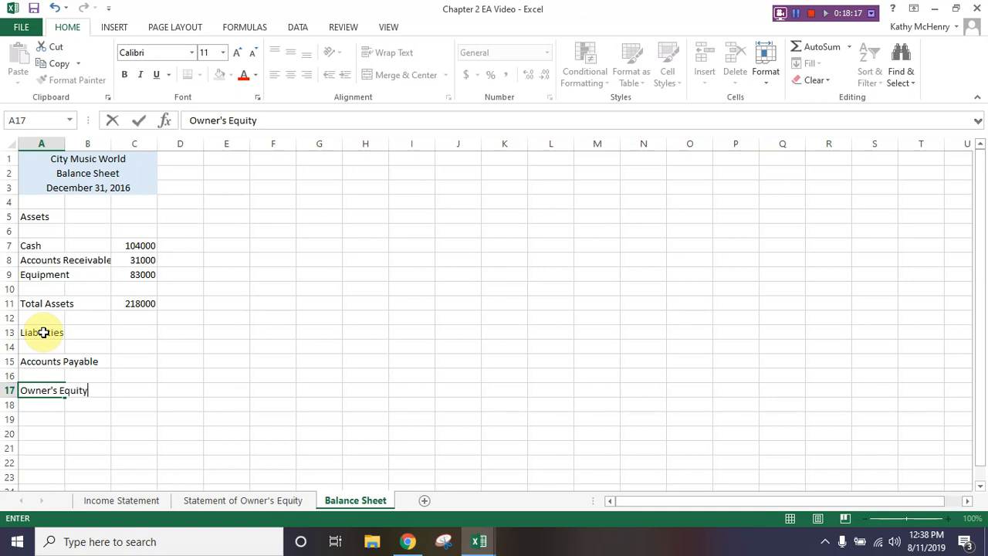
key(Return)
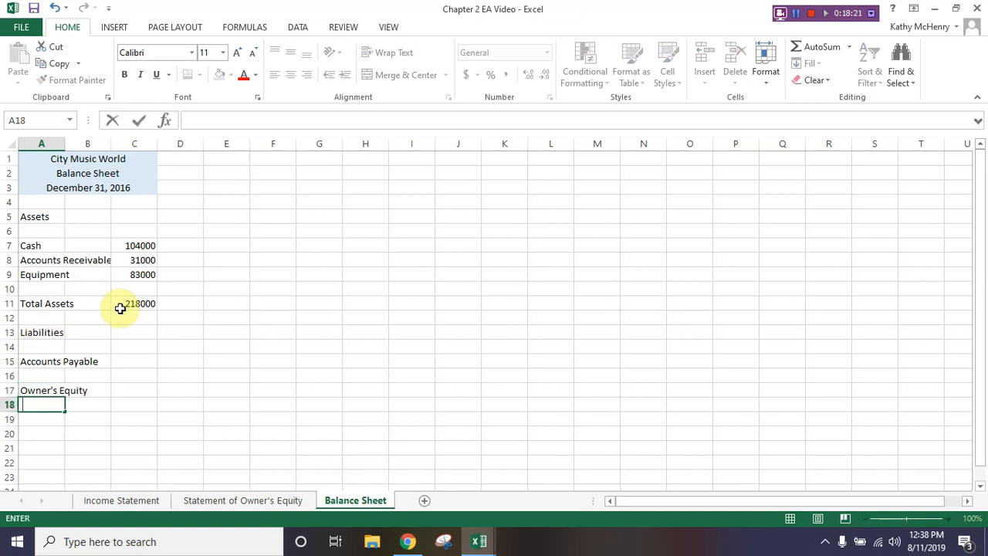
key(Return)
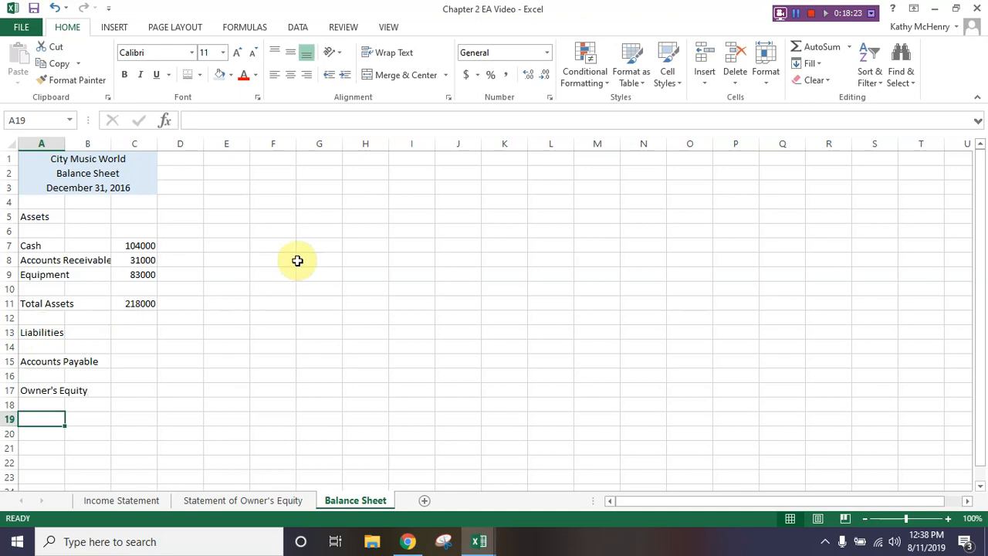
click(795, 13)
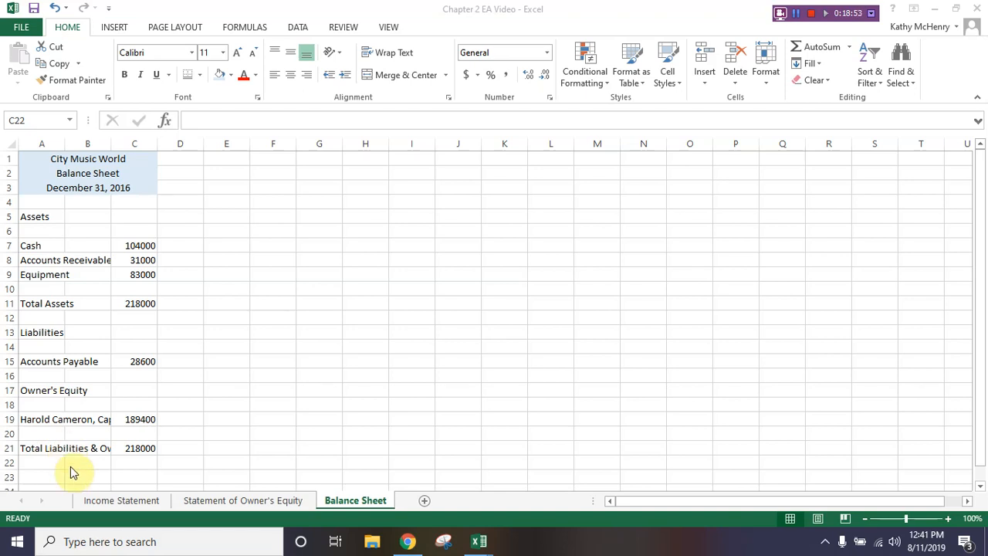
Format the amounts in C7:C21 with the comma style and no decimal places
click(125, 250)
drag(118, 247, 125, 450)
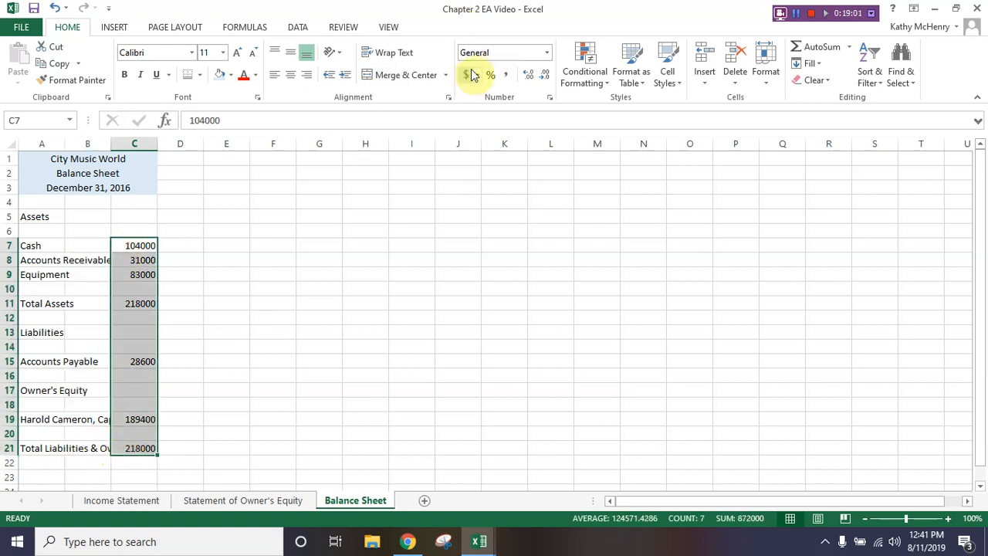
click(506, 77)
click(541, 78)
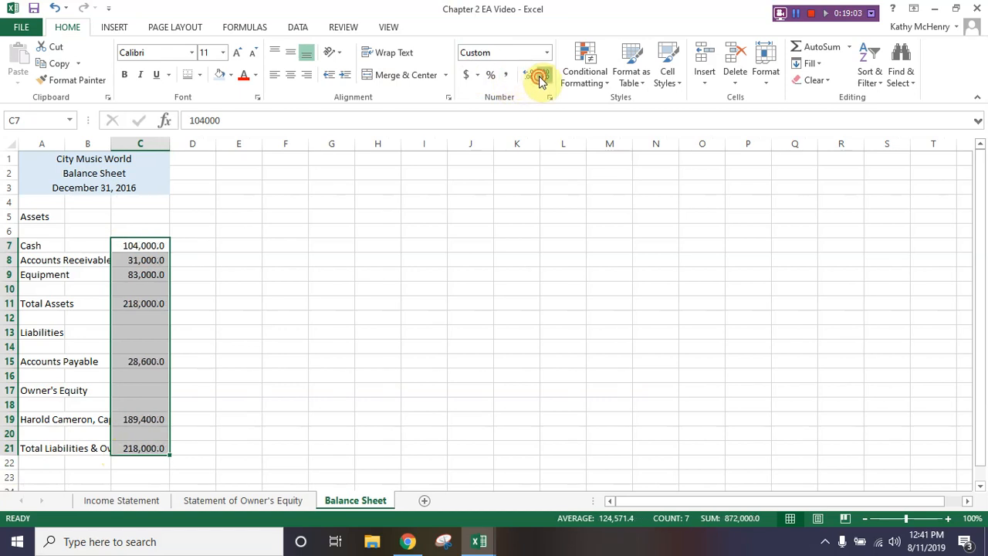
click(541, 77)
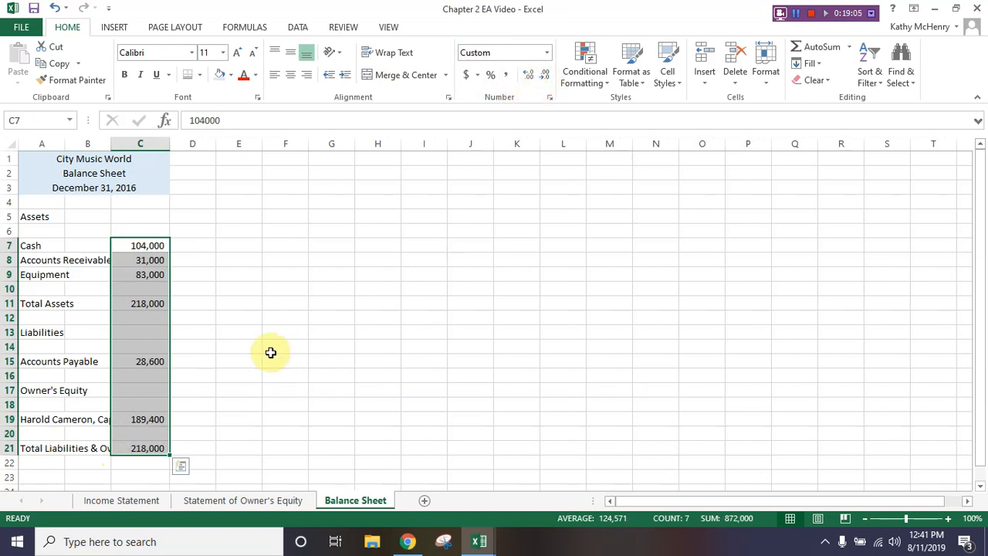
Bold the section headings Assets, Liabilities and Owner's Equity in A5, A13 and A17
click(48, 217)
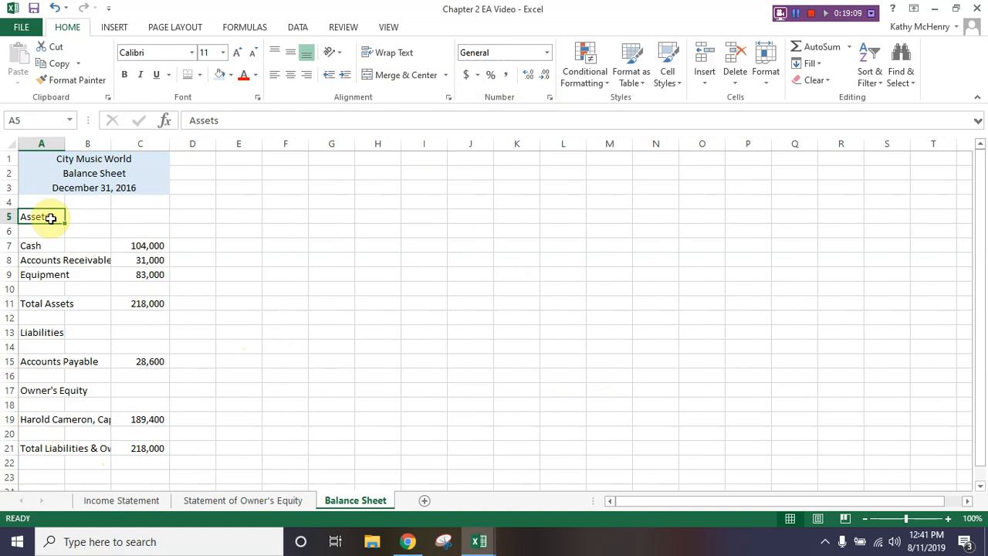
ctrl+click(31, 331)
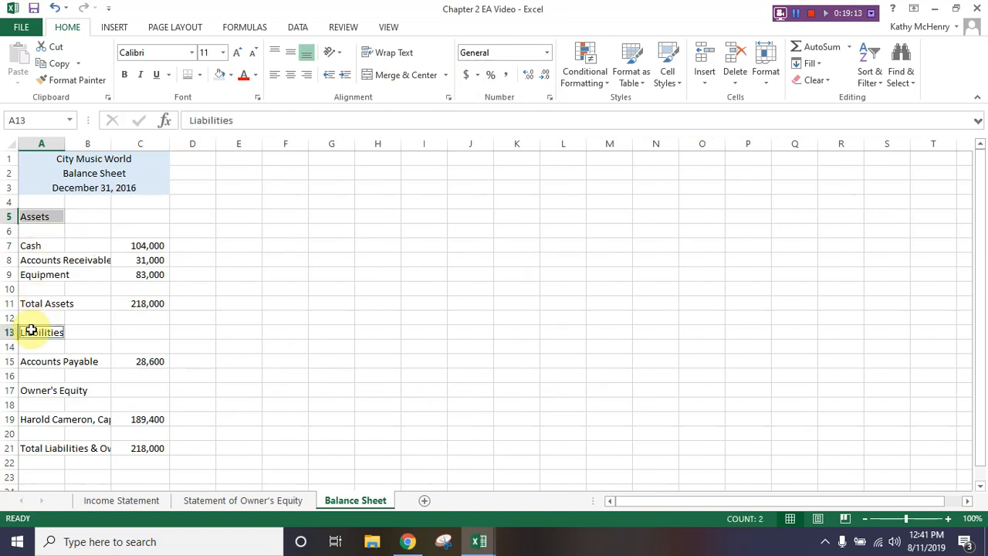
ctrl+click(39, 390)
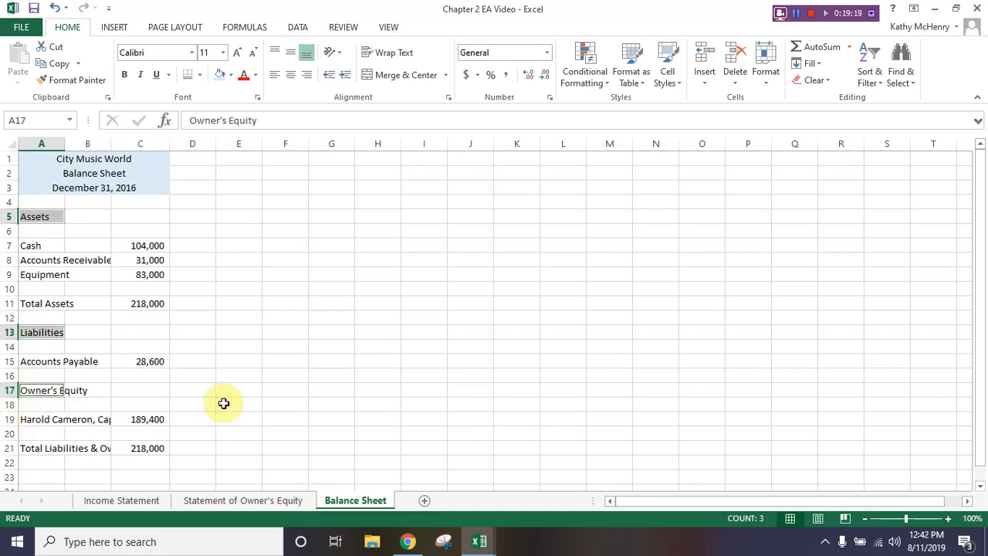
click(124, 74)
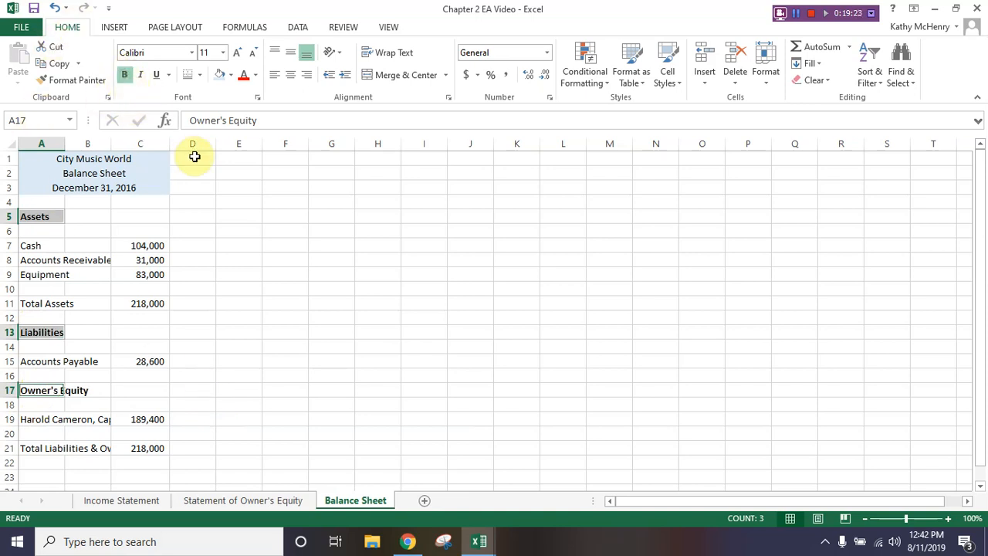
Add a single bottom border to the Equipment amount in C9 and the owner's capital amount in C19
click(139, 274)
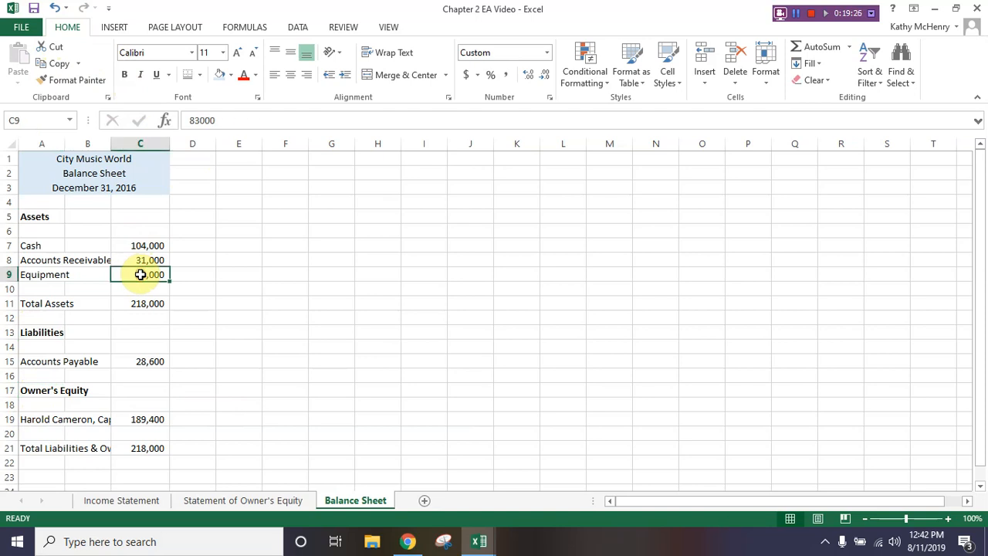
ctrl+click(141, 418)
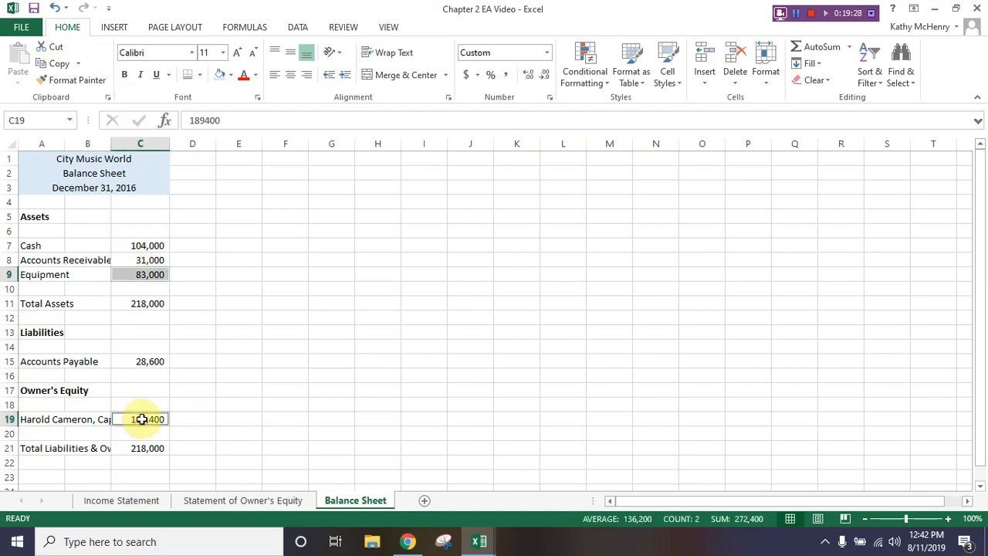
click(200, 75)
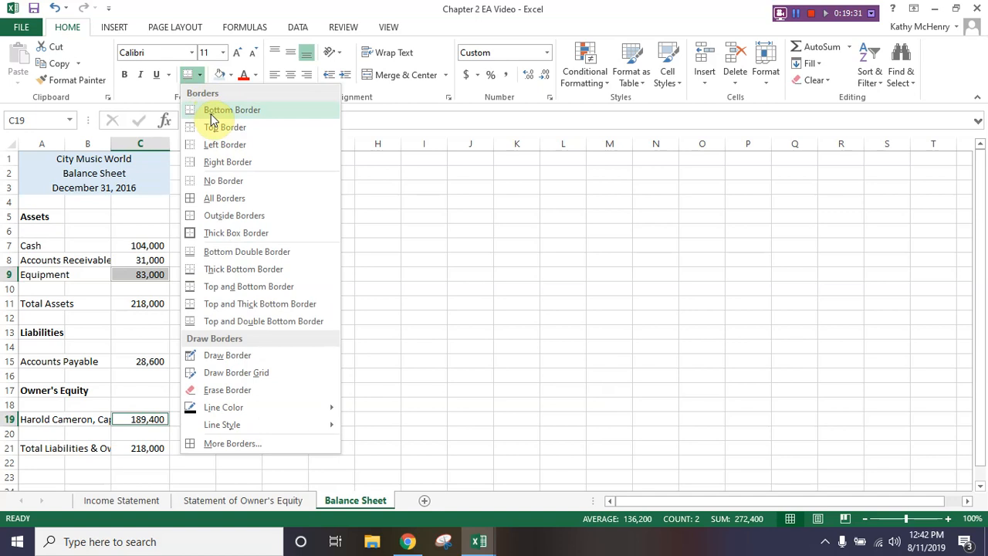
click(211, 114)
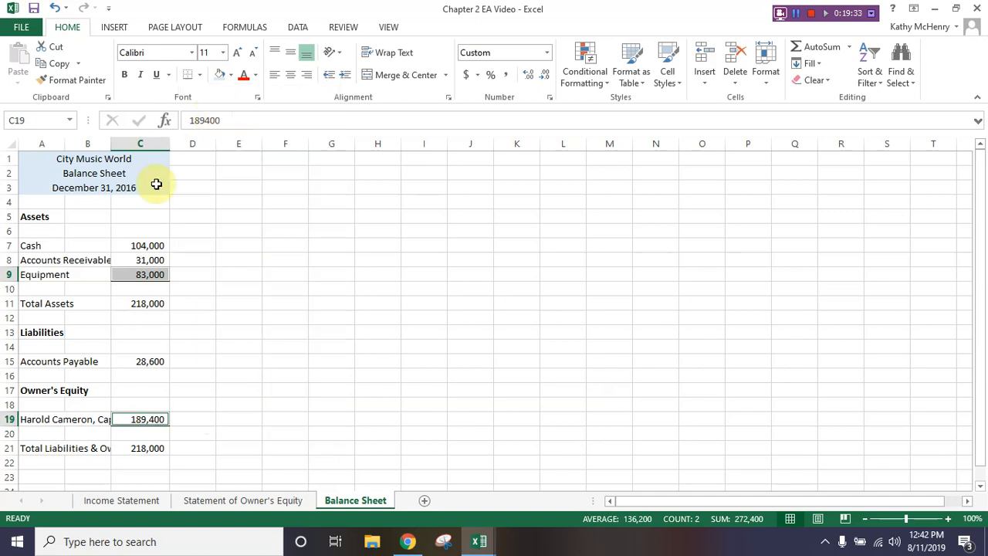
Apply a bottom double border to the Total Assets amount in C11 and the Total Liabilities & Owner's Equity amount in C21
click(134, 303)
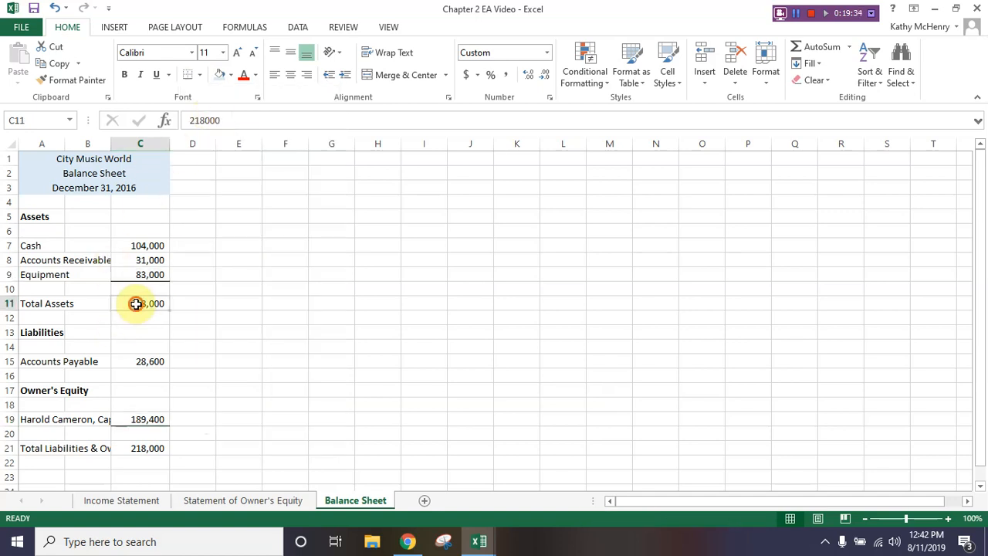
ctrl+click(128, 450)
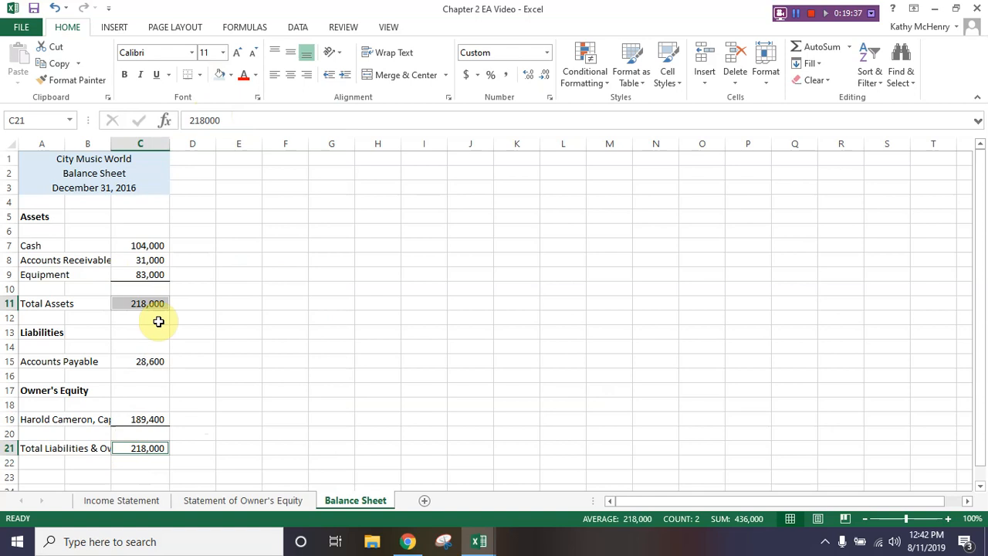
click(200, 74)
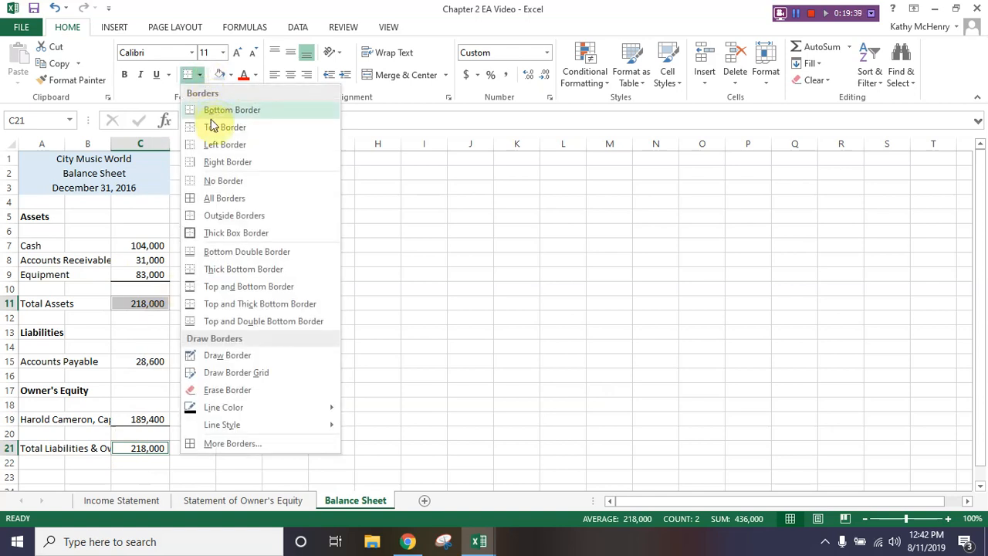
click(233, 252)
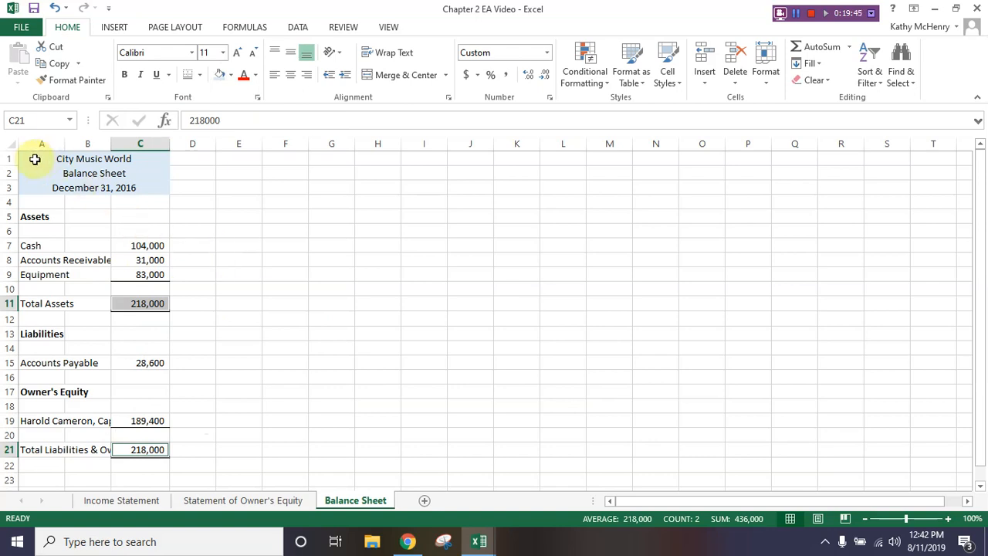
Wrap the Accounts Receivable label in A8 and split the Accounts Payable label in A15 onto two lines within its cell
click(36, 261)
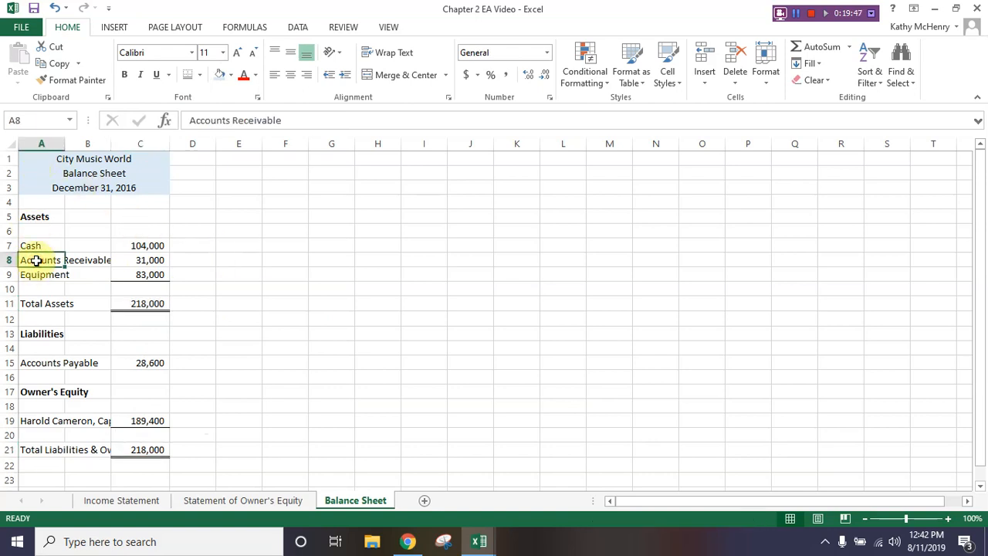
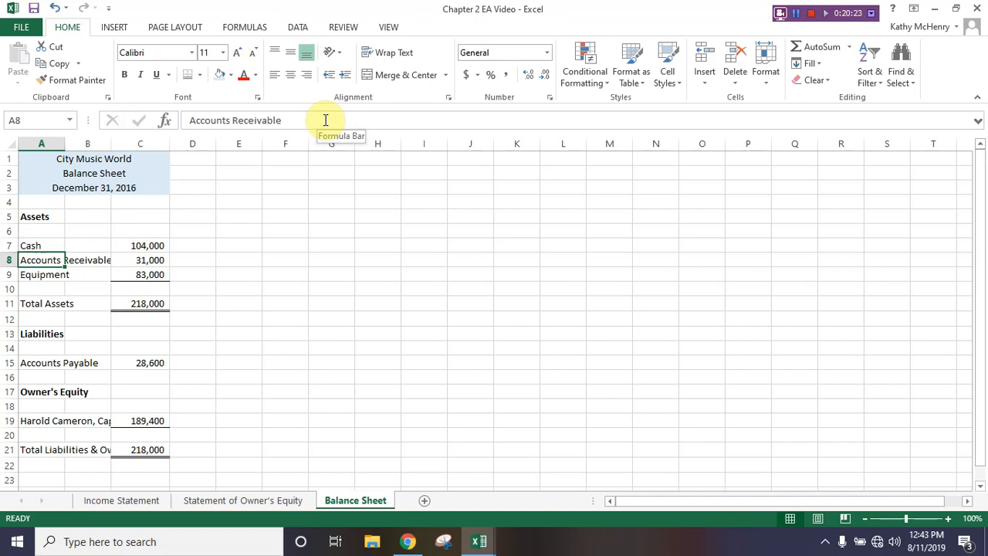
click(383, 58)
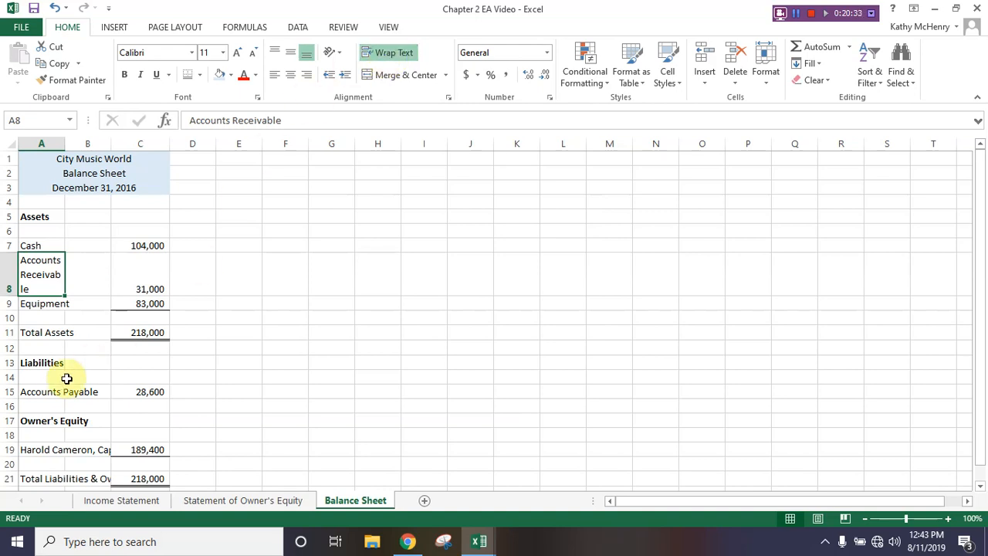
click(44, 394)
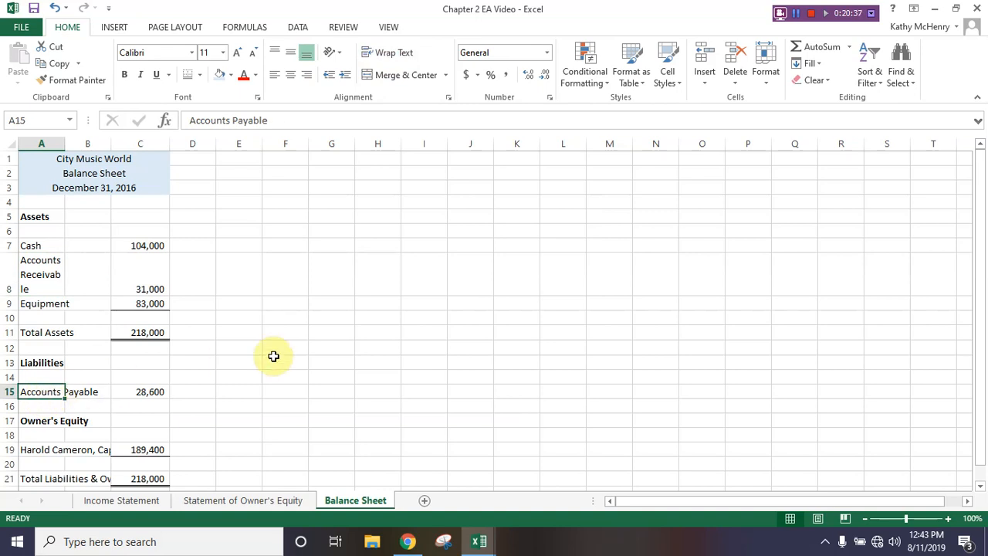
click(236, 121)
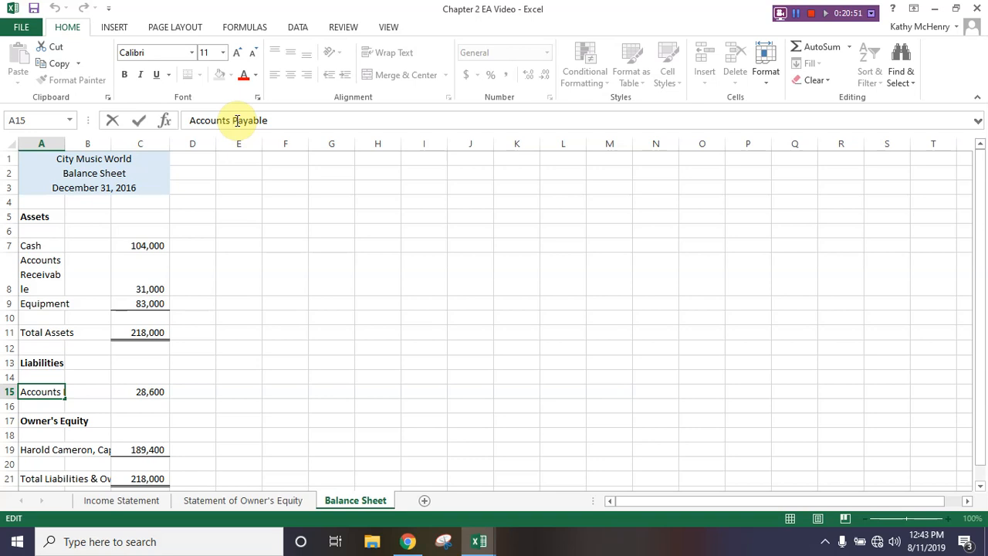
key(BackSpace)
key(BackSpace)
key(BackSpace)
key(BackSpace)
key(BackSpace)
key(BackSpace)
key(BackSpace)
key(BackSpace)
key(BackSpace)
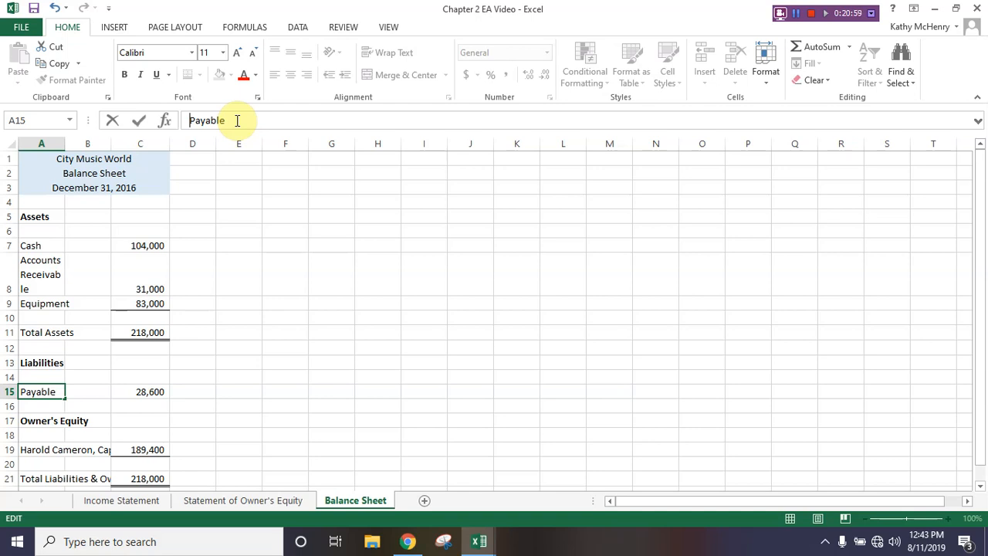
key(Return)
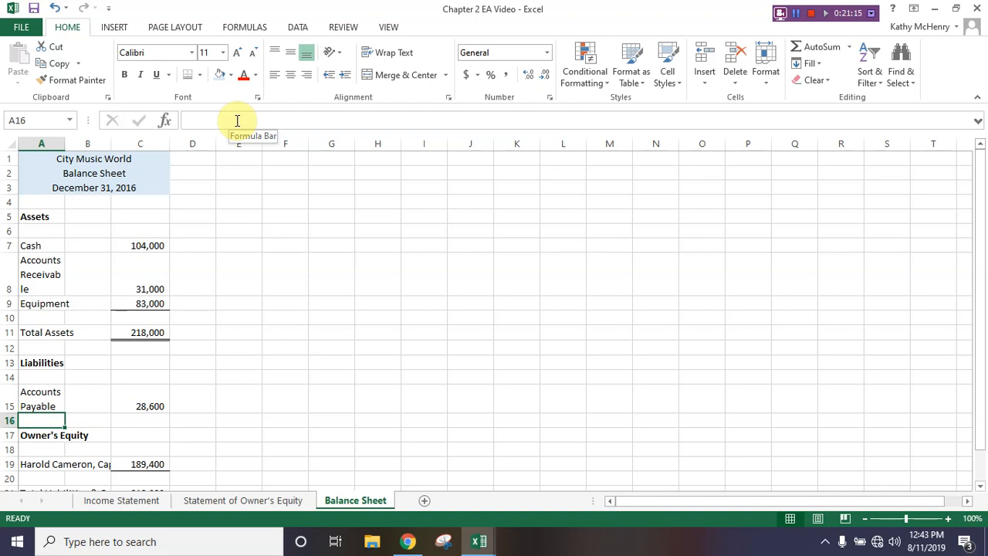
Wrap the text of the Total Liabilities & Owner's Equity label in A21
scroll(85, 405, down, 1)
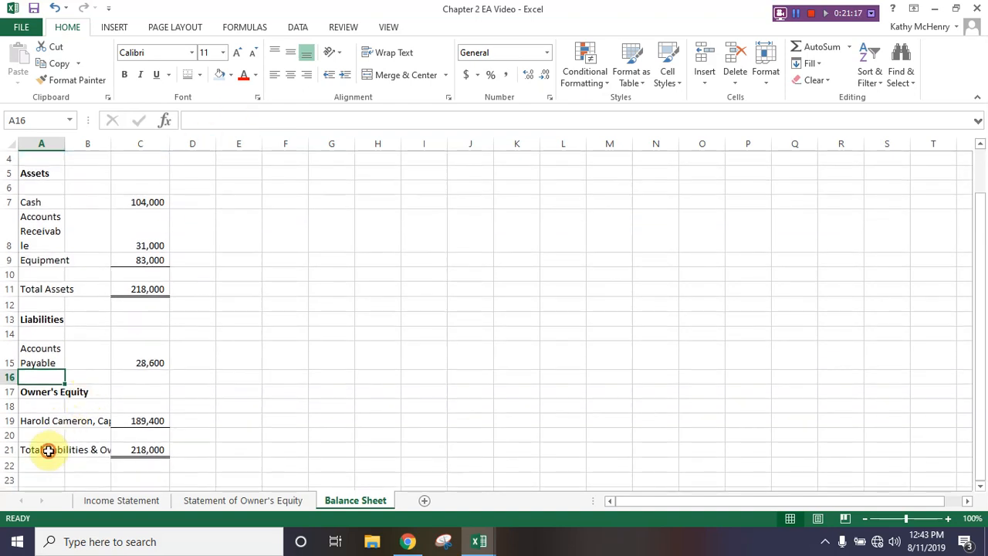
click(47, 451)
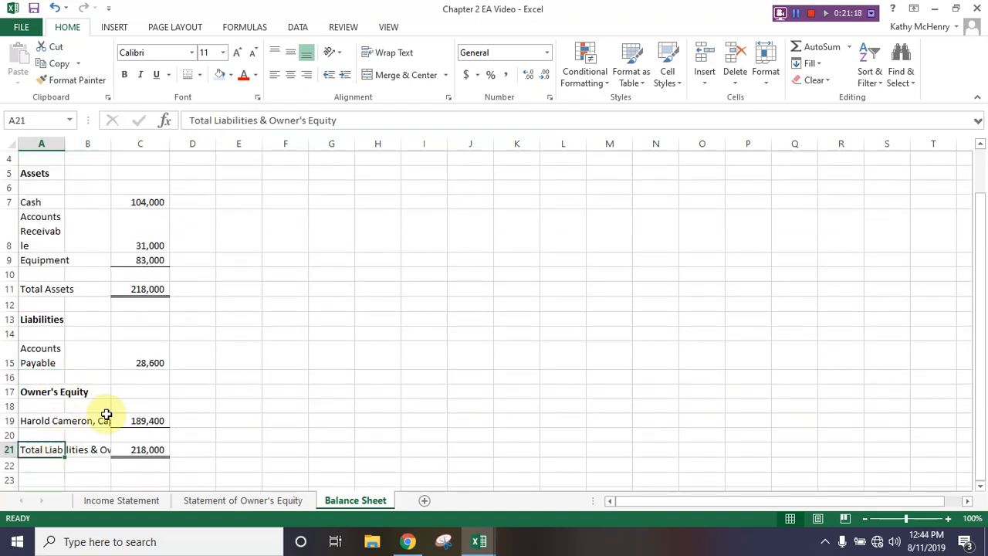
click(383, 54)
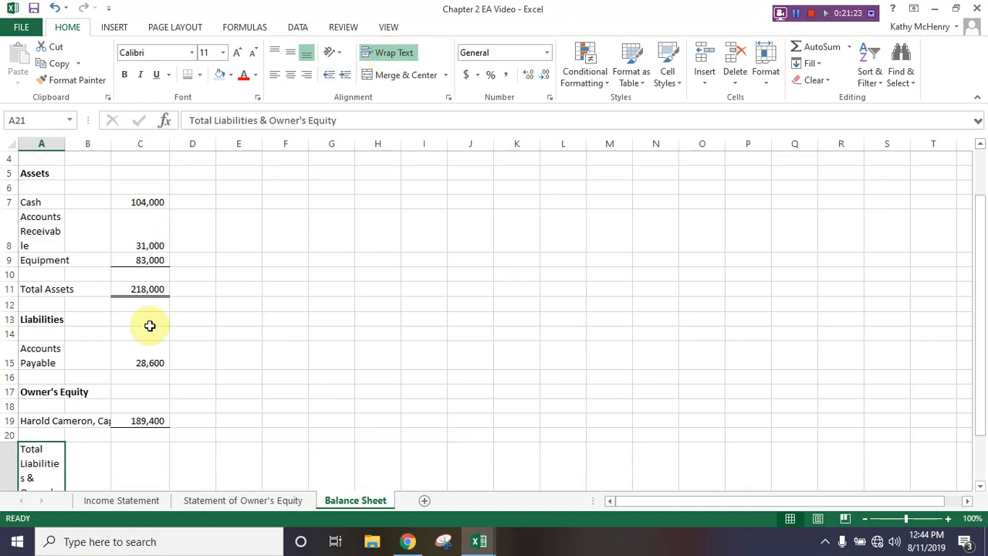
Set the width of column A on the balance sheet to 22
click(46, 423)
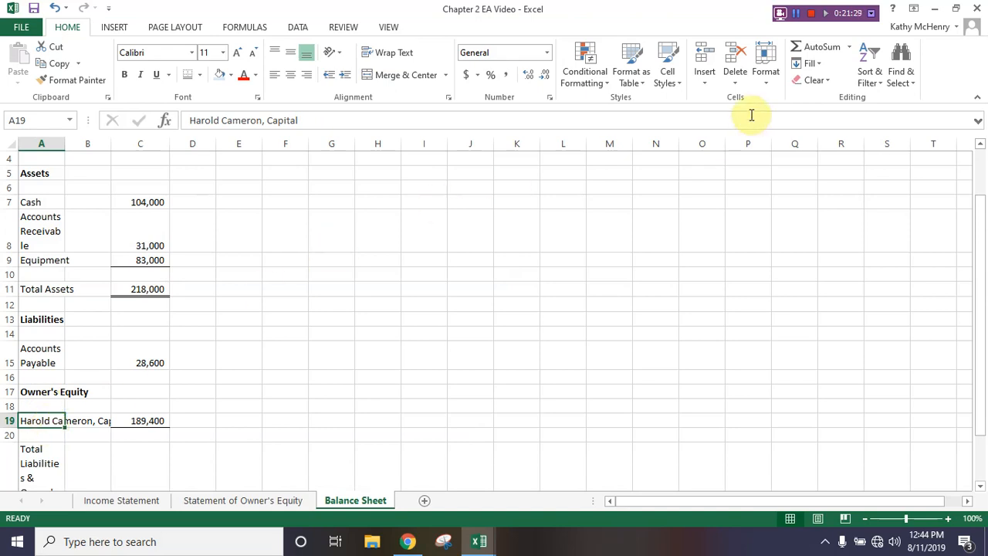
click(766, 85)
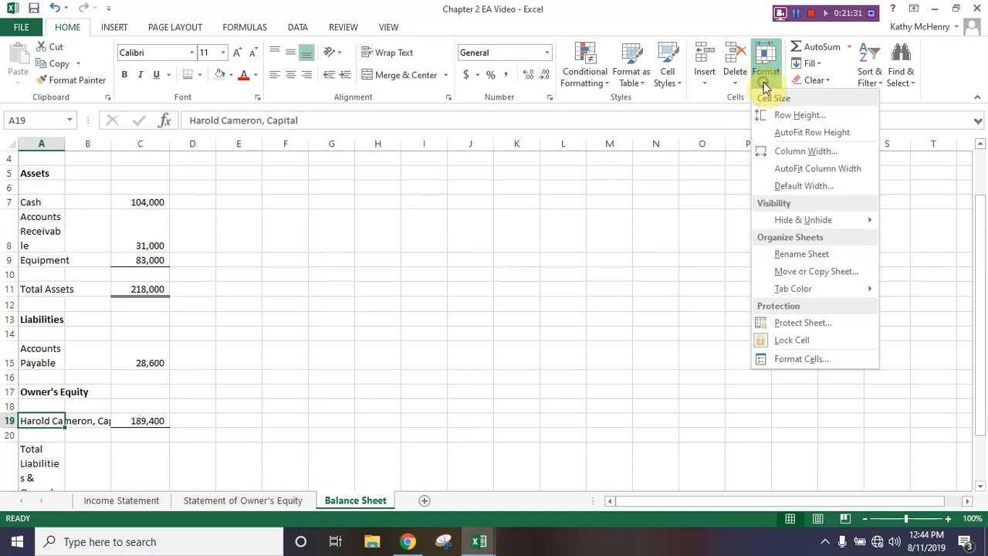
click(803, 151)
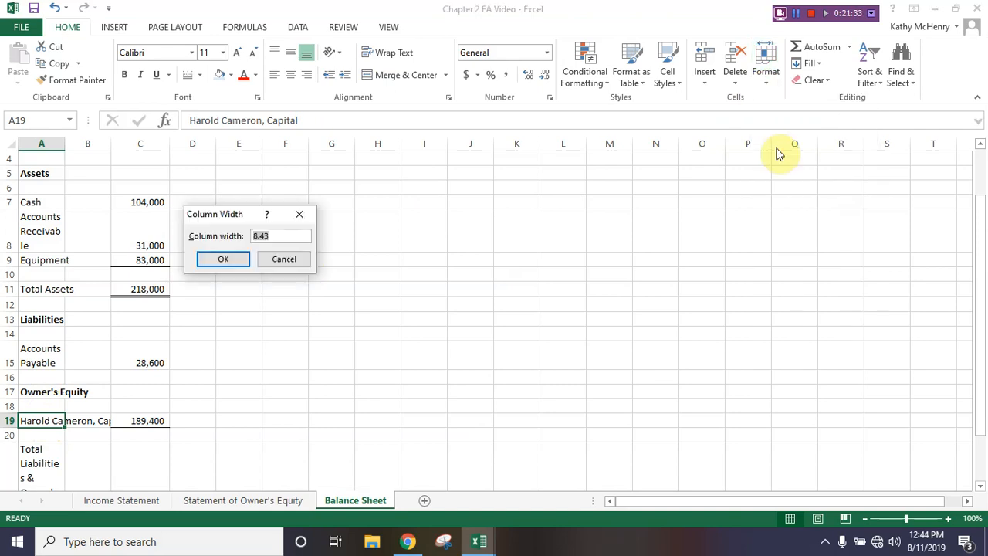
text(22)
key(Return)
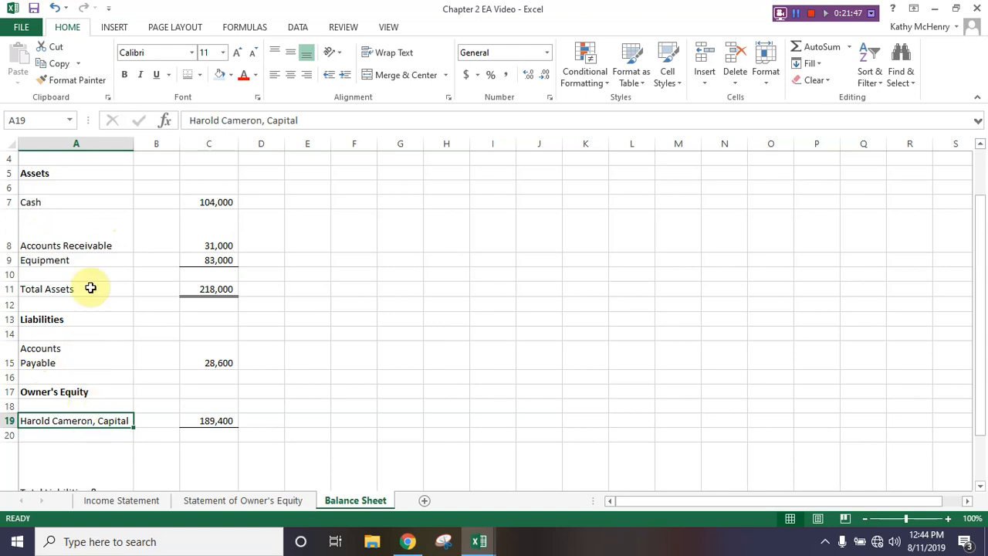
Set the width of column A to 15 and autofit column C to its amounts
click(107, 143)
right_click(106, 143)
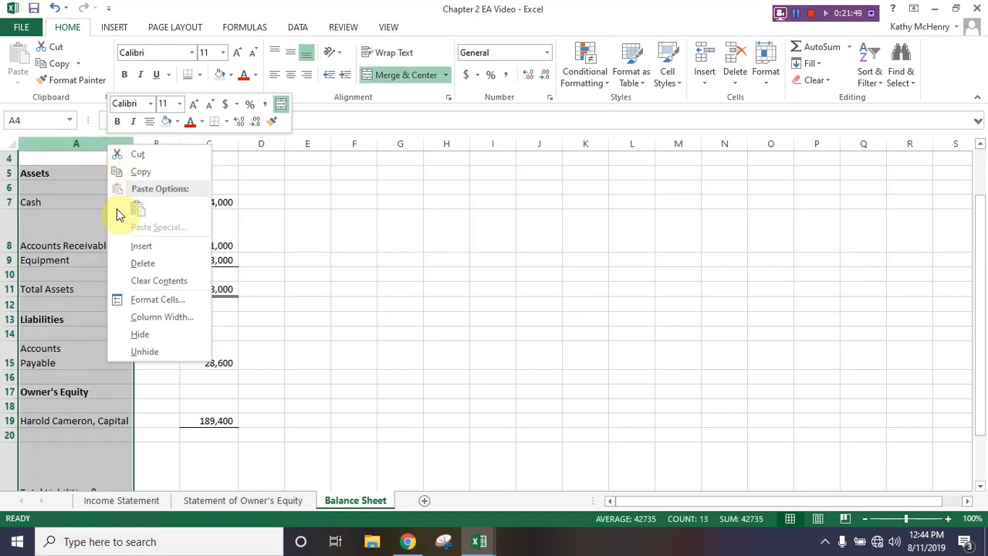
click(137, 318)
text(15)
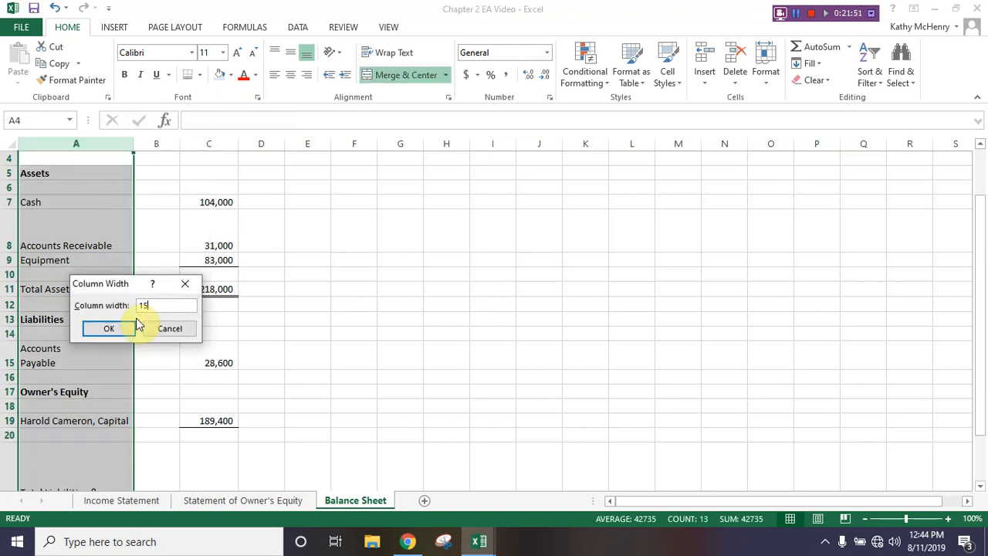
click(109, 328)
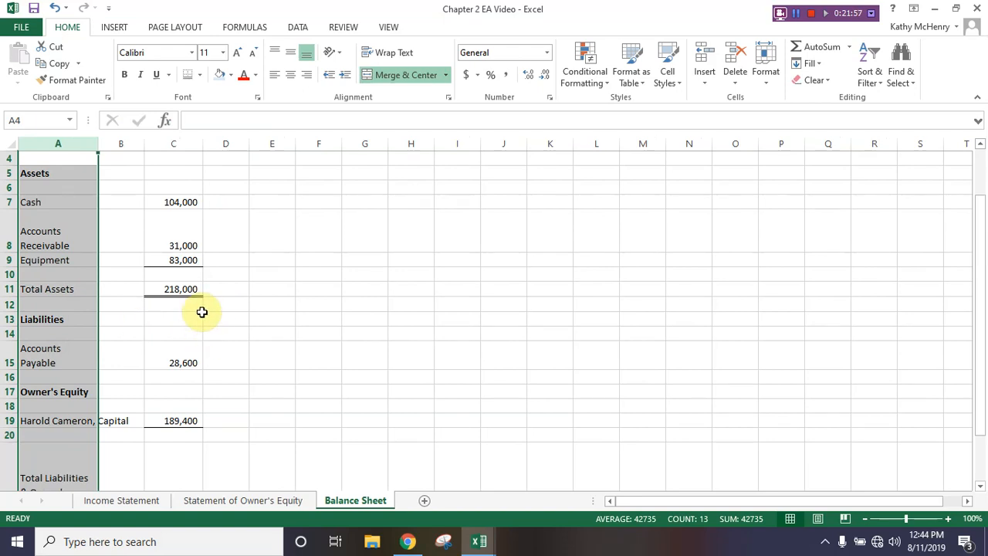
double_click(204, 144)
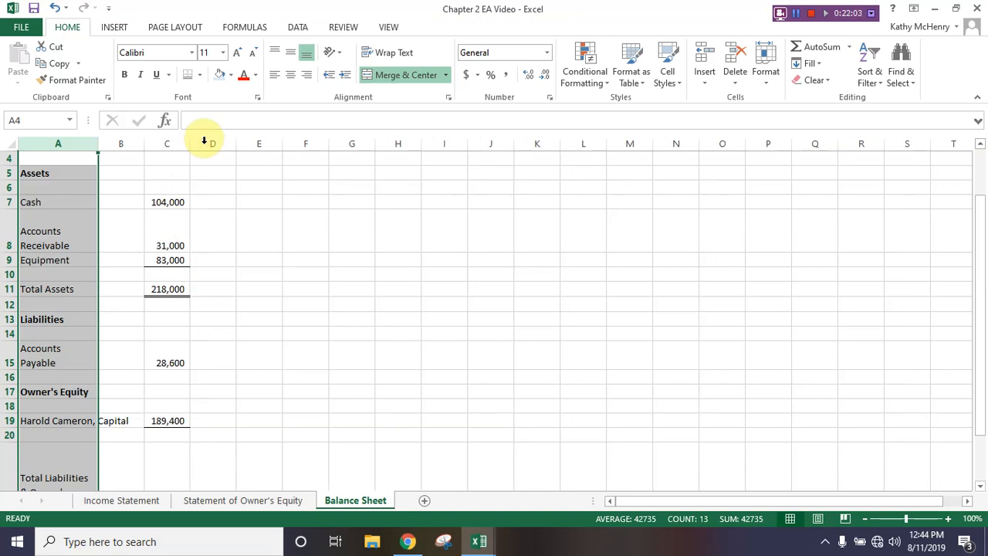
Narrow the empty column B on the balance sheet to a width of 2
scroll(82, 302, up, 1)
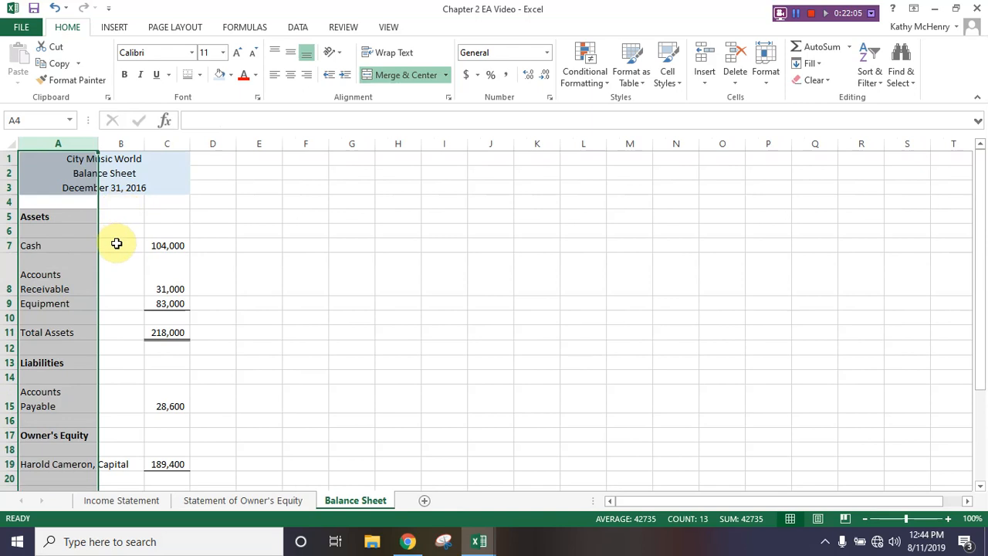
click(120, 215)
right_click(120, 217)
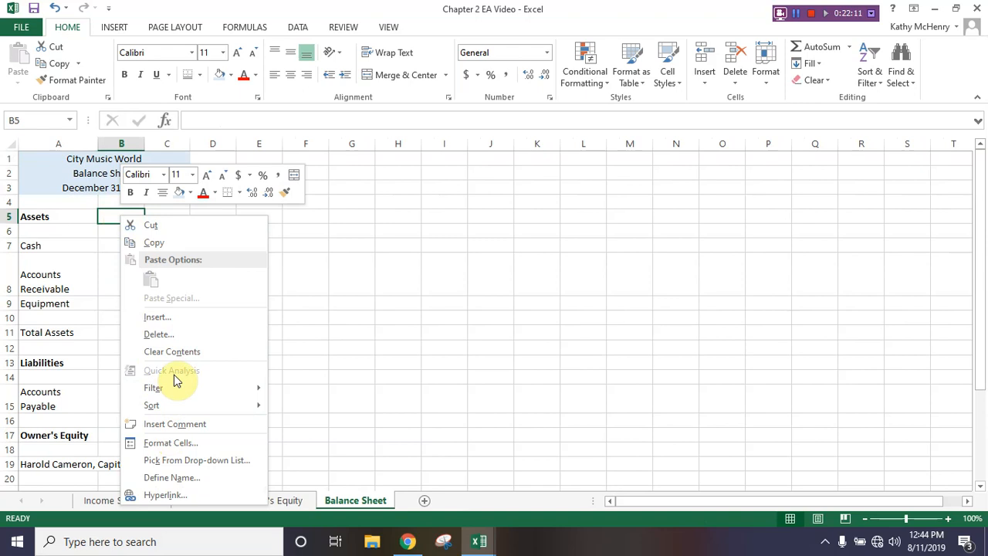
right_click(123, 143)
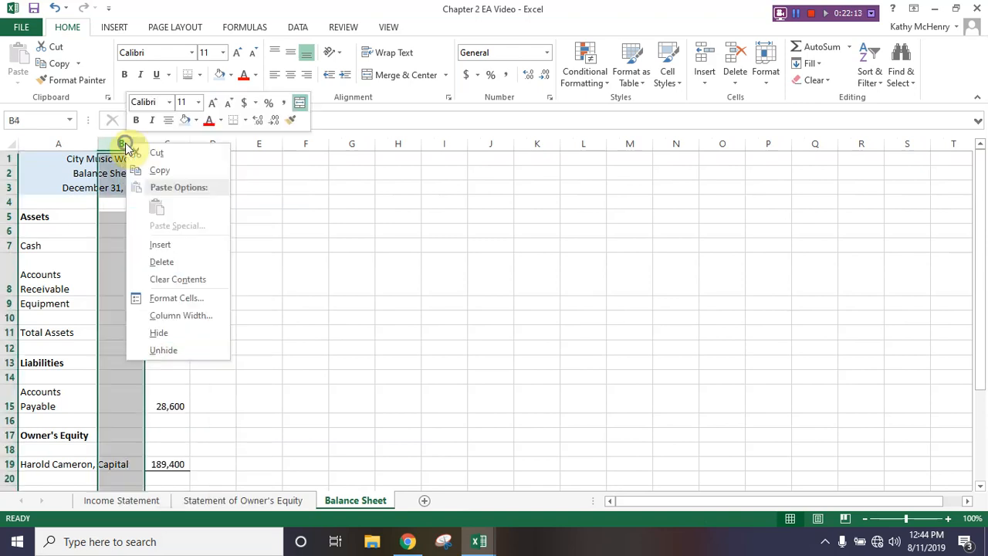
click(166, 316)
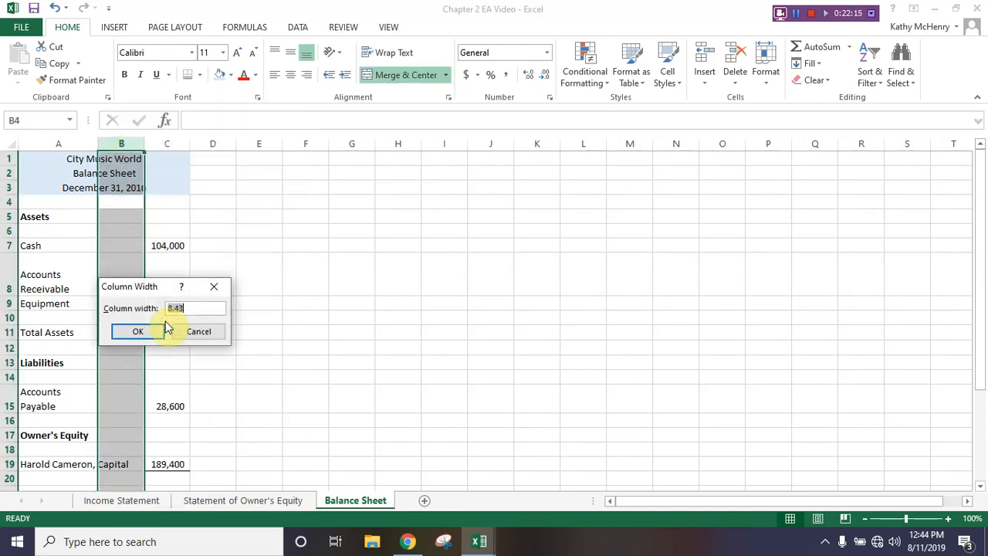
text(2)
click(138, 331)
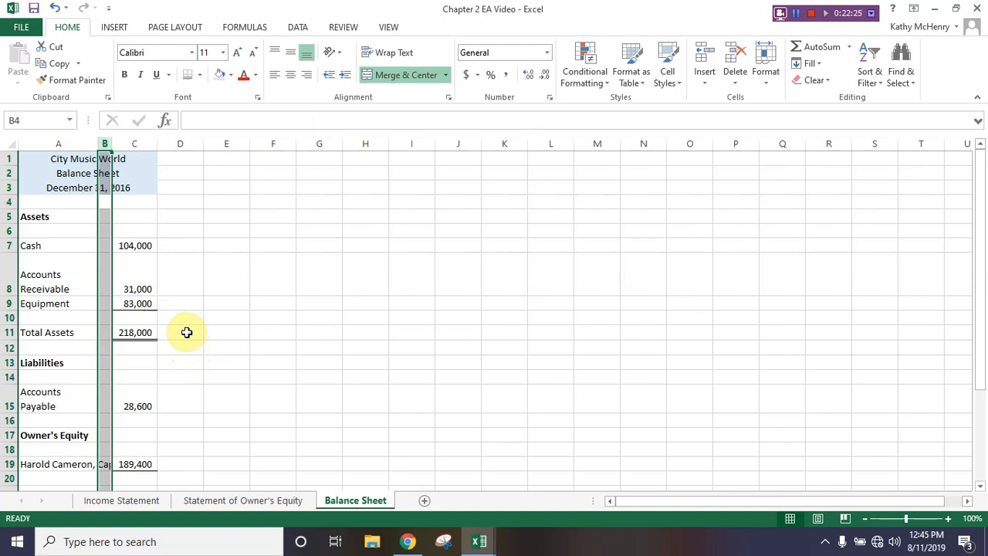
Bold the three heading lines in rows 1 to 3 on both the Balance Sheet and Income Statement sheets
drag(59, 160, 67, 188)
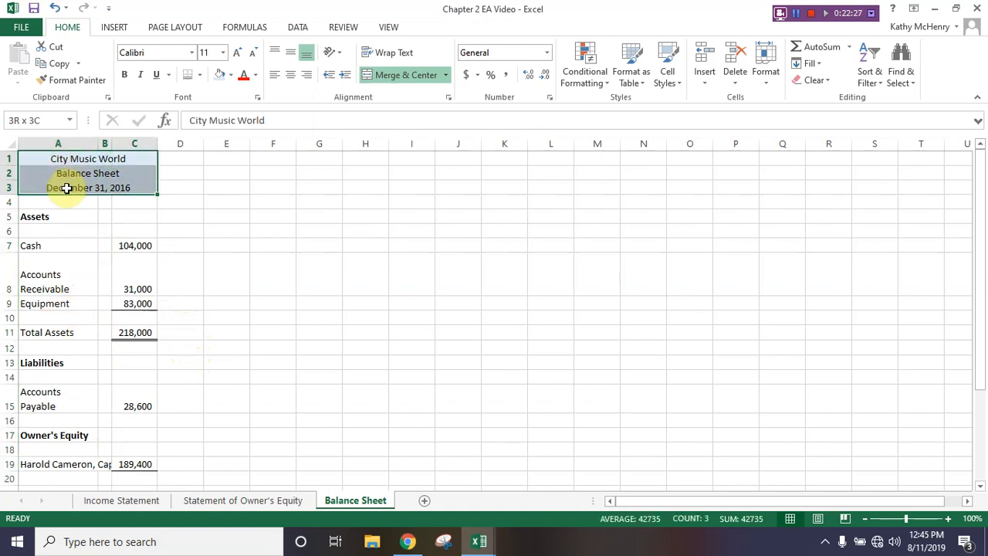
click(124, 74)
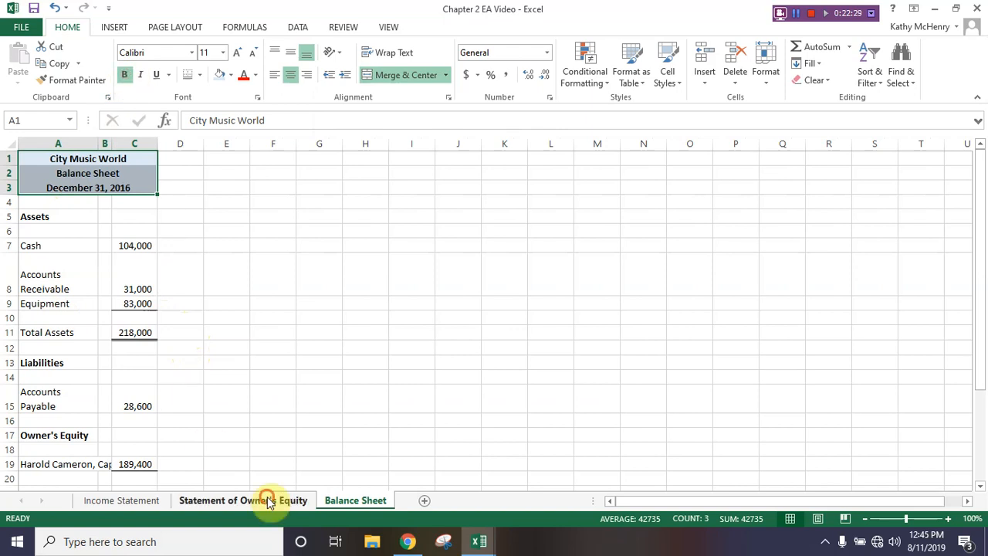
click(268, 500)
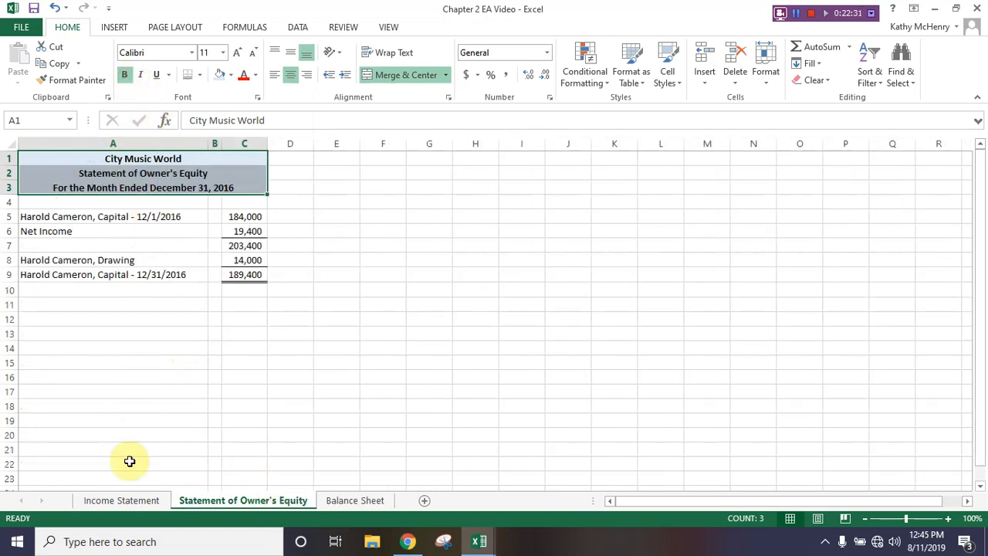
click(133, 500)
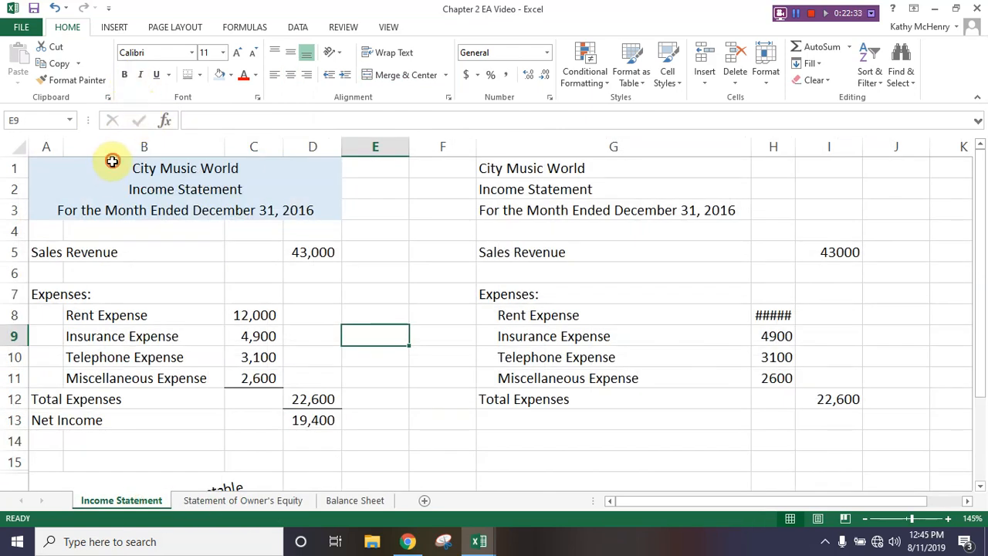
drag(112, 161, 111, 206)
click(124, 74)
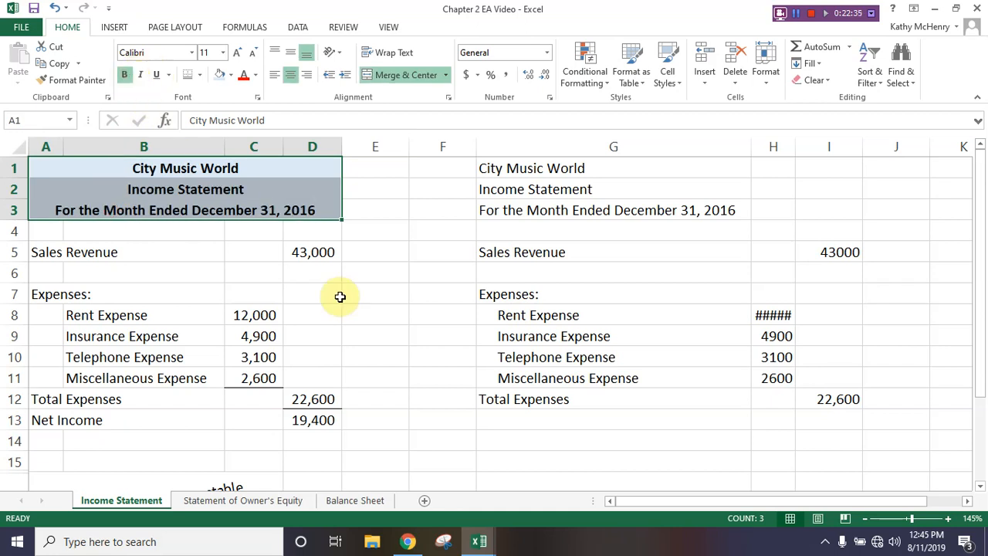
On the Balance Sheet, indent the Cash, Accounts Receivable and Equipment labels in A7:A9 by one level
click(369, 500)
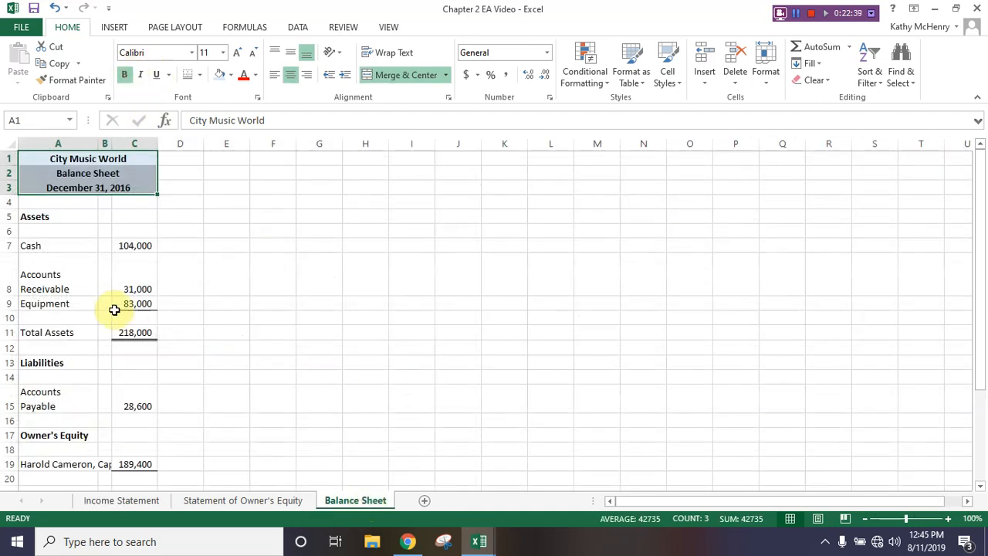
drag(52, 242, 62, 303)
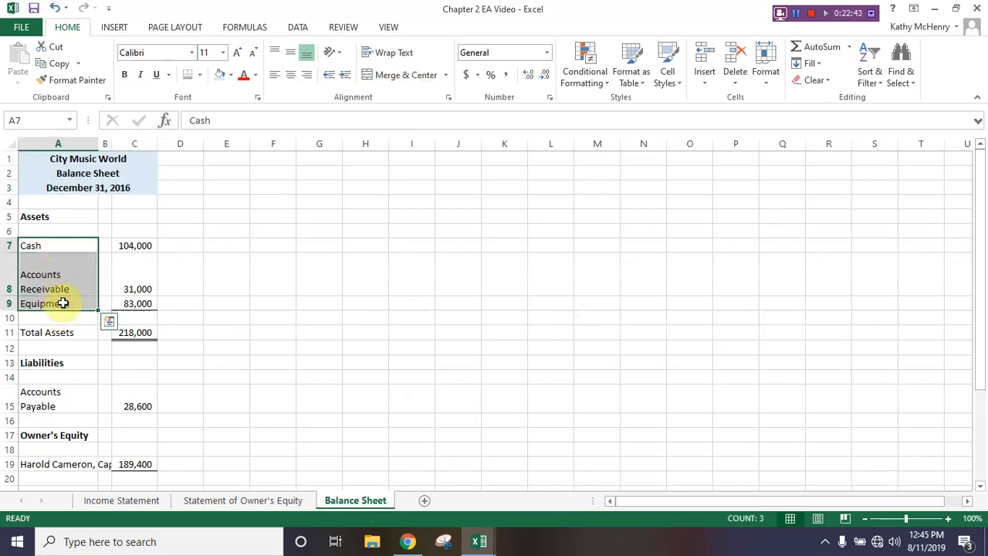
click(346, 76)
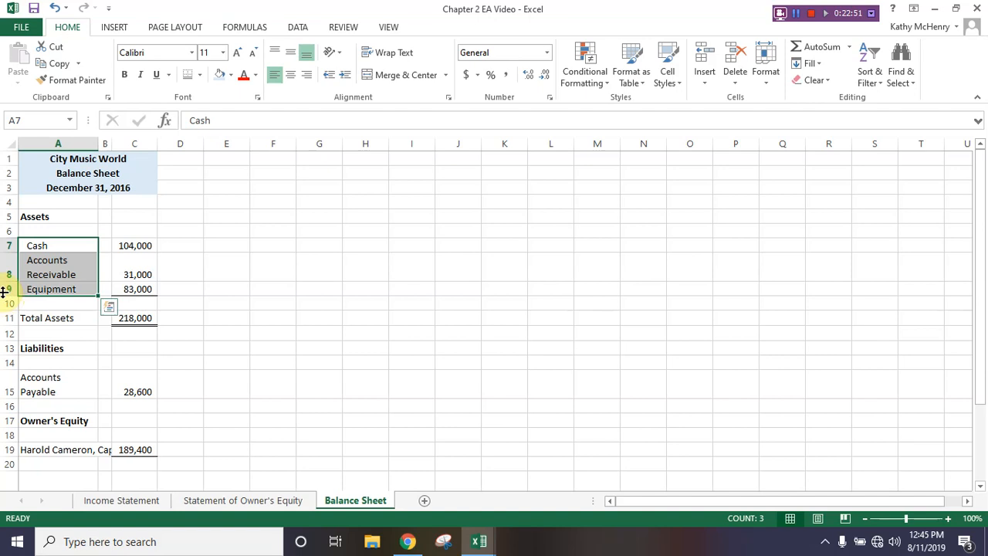
Set the row height of the blank spacer rows 6, 10, 14, 16, 18 and 20 to 5
click(8, 229)
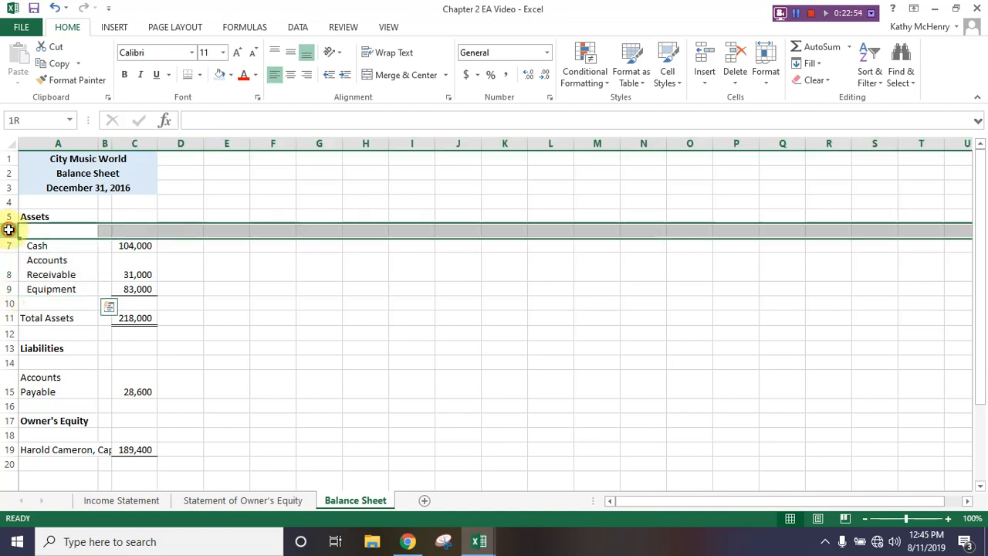
ctrl+click(8, 303)
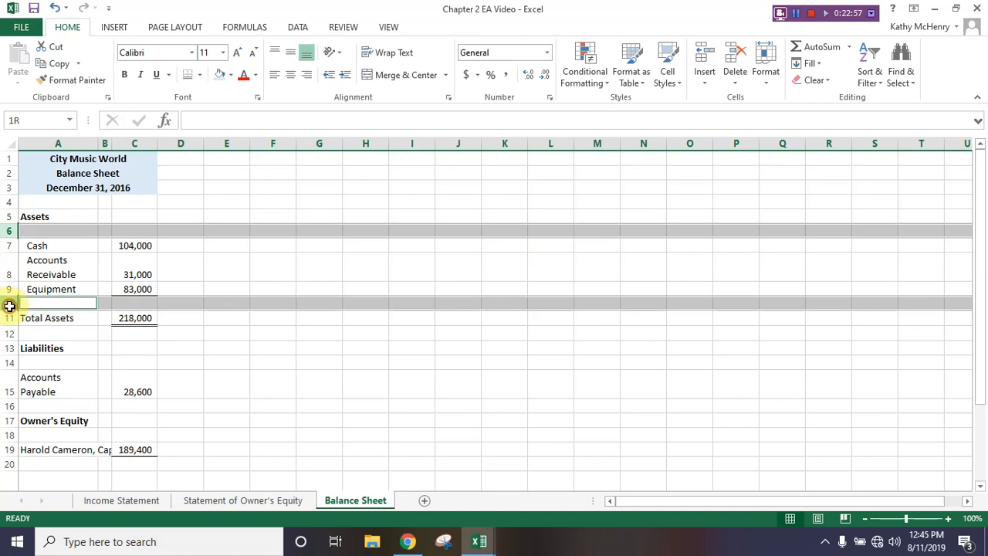
ctrl+click(6, 363)
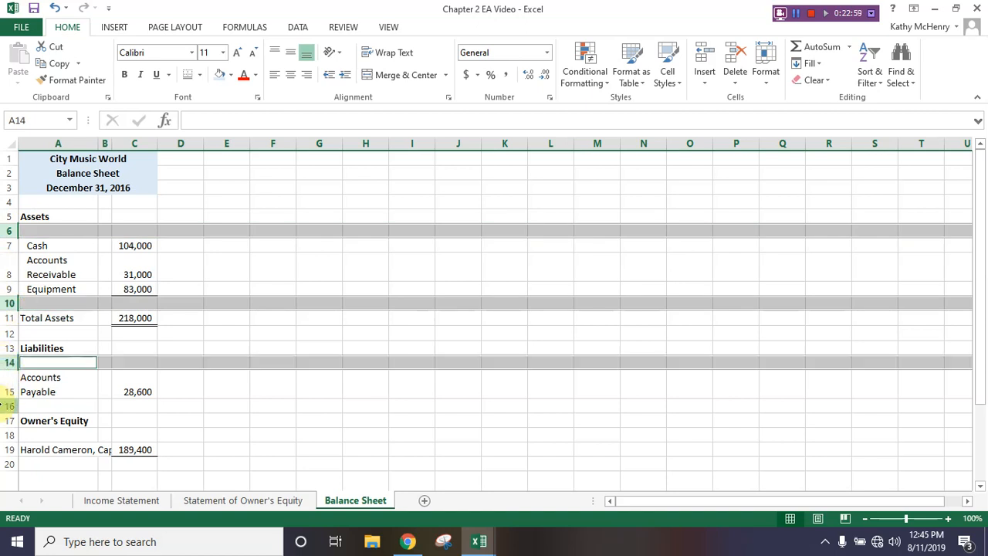
ctrl+click(6, 406)
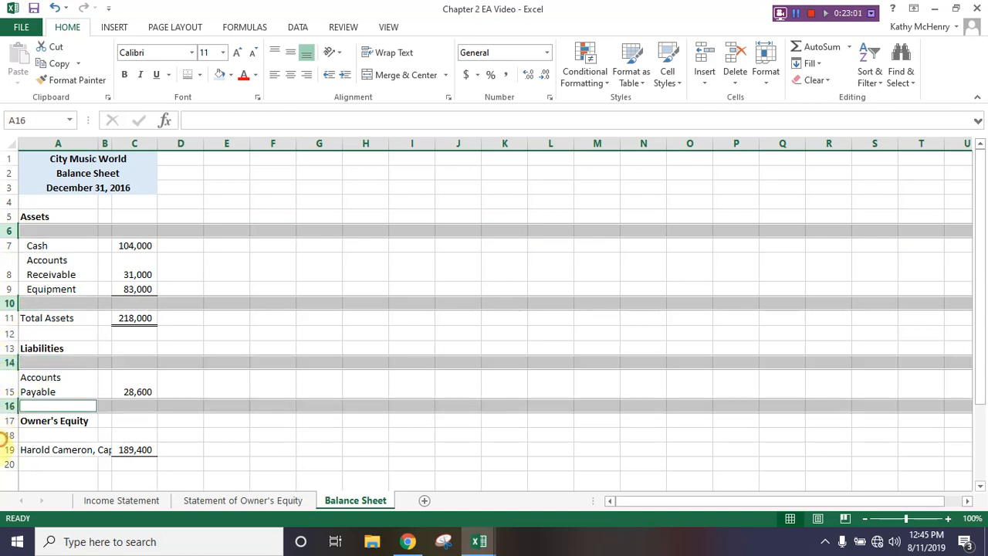
ctrl+click(9, 434)
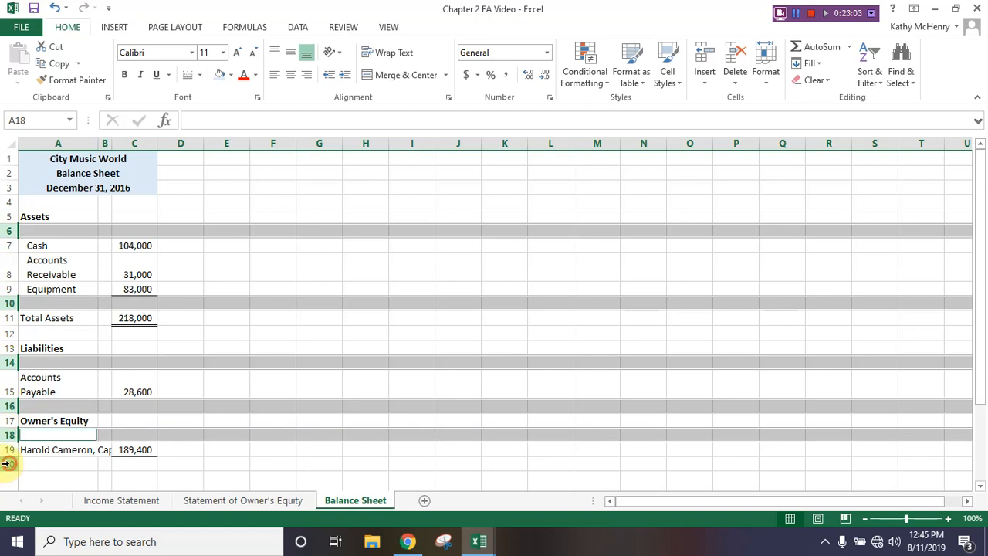
ctrl+click(9, 464)
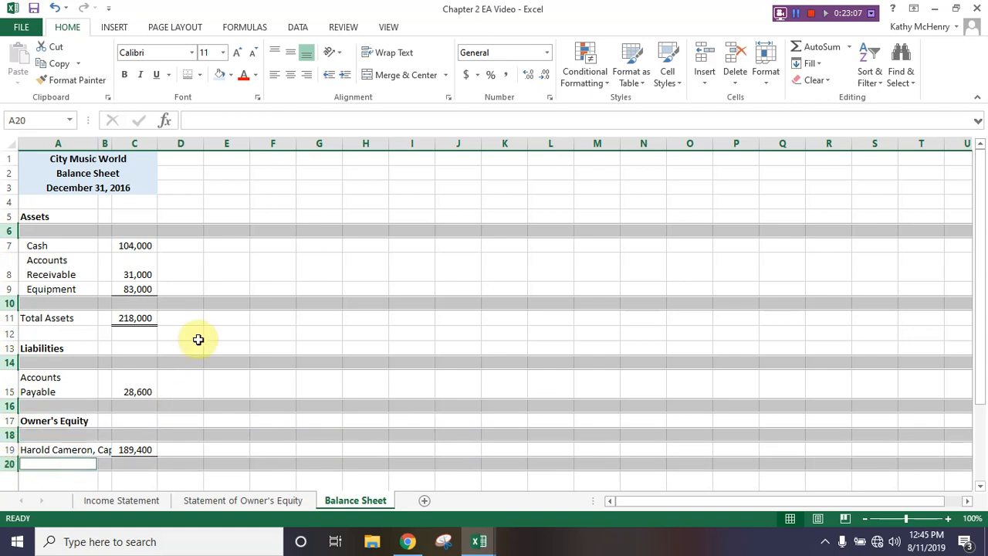
click(769, 81)
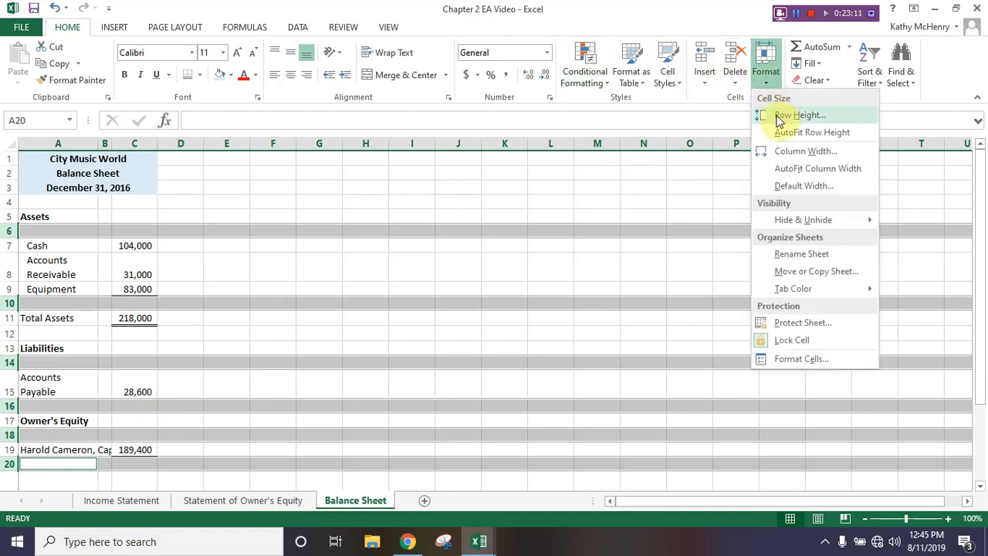
click(777, 117)
text(5)
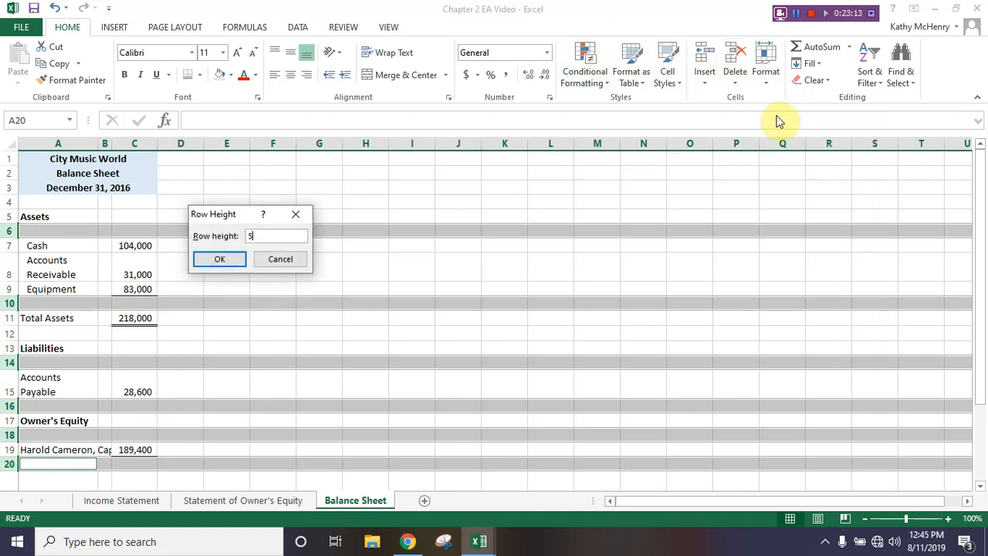
click(225, 260)
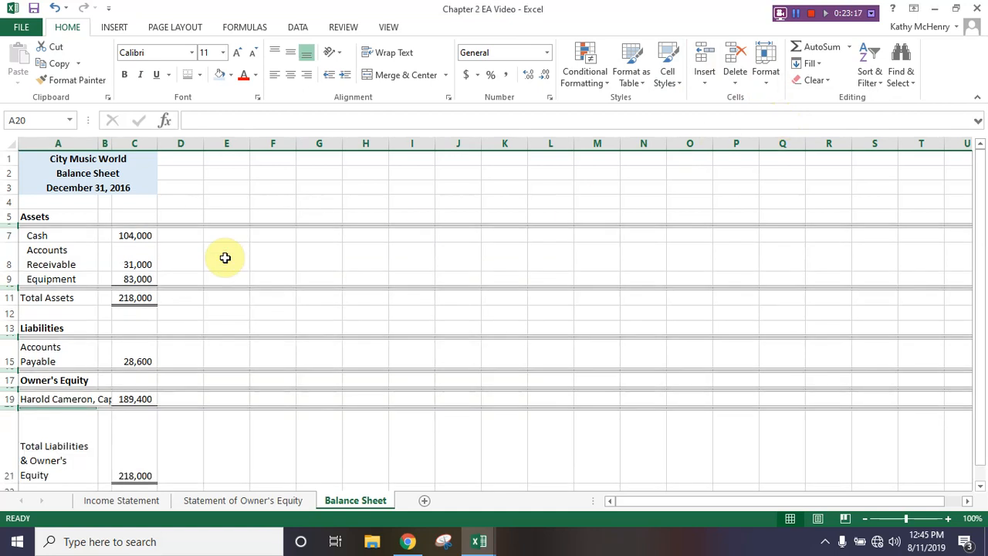
click(225, 258)
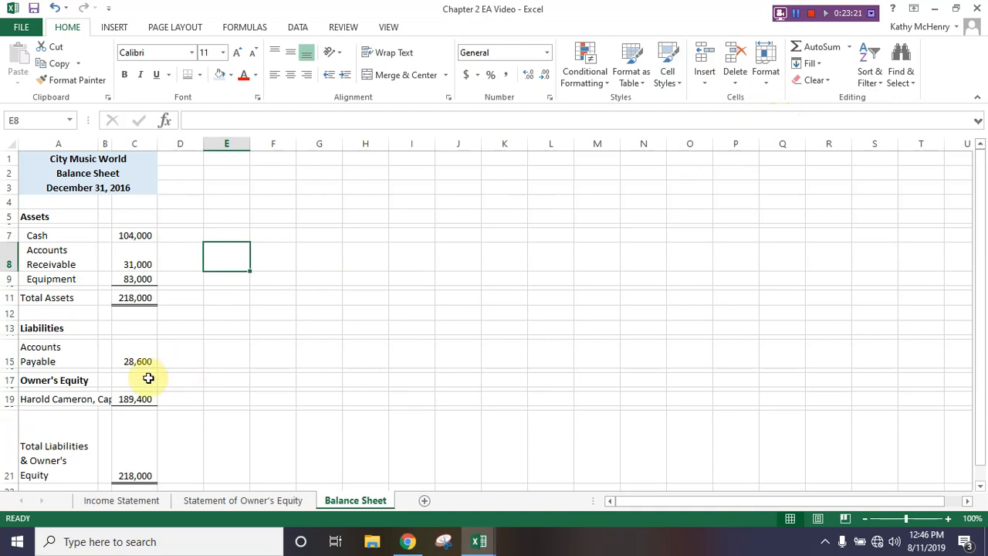
Set the row height of rows 19 and 21, the owner's capital and total liabilities lines, to 32
click(9, 399)
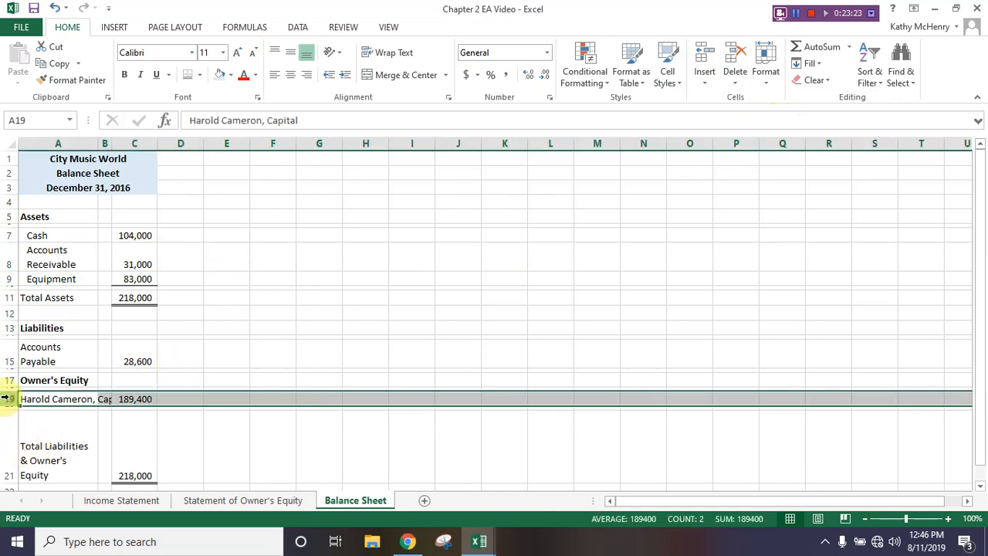
ctrl+click(9, 441)
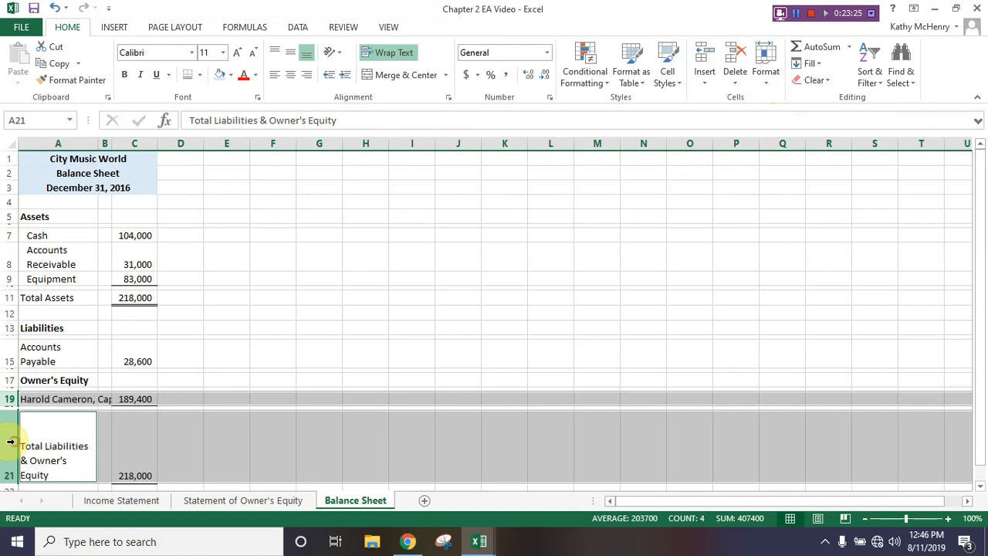
scroll(9, 442, down, 1)
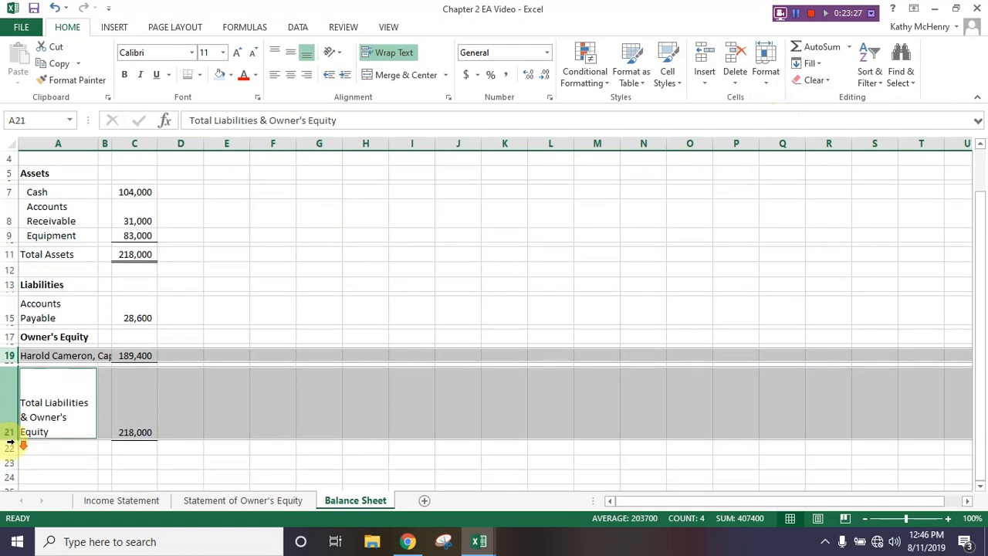
right_click(9, 401)
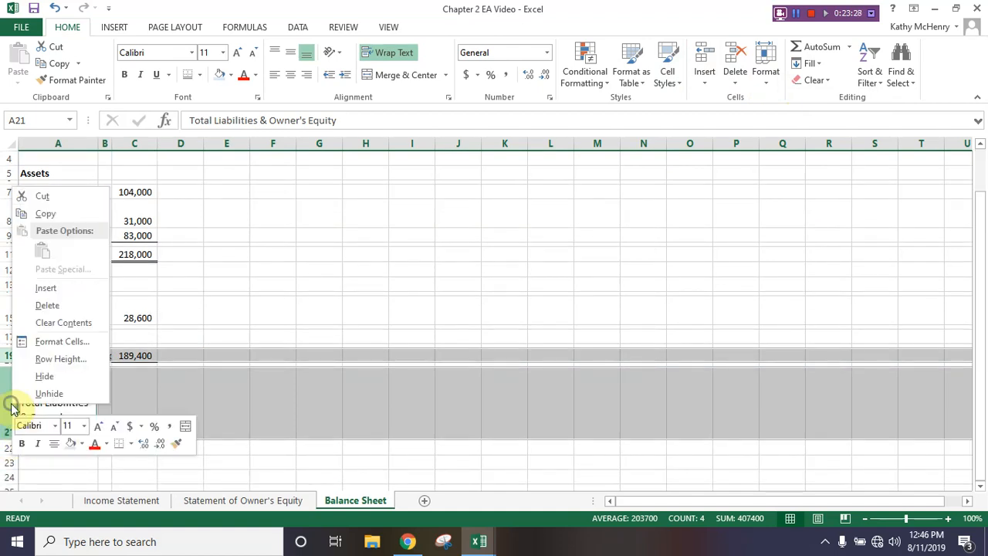
click(61, 359)
text(32)
key(Return)
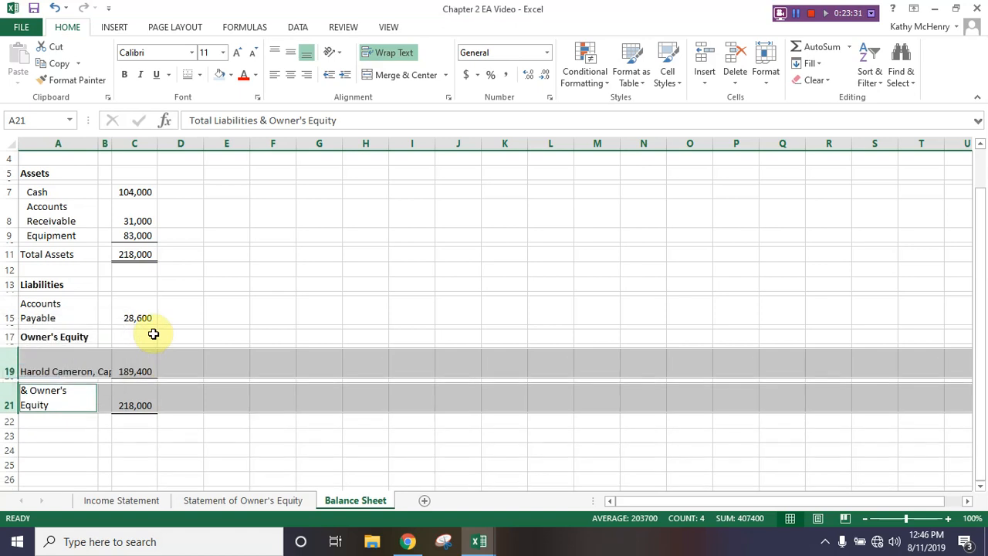
click(68, 436)
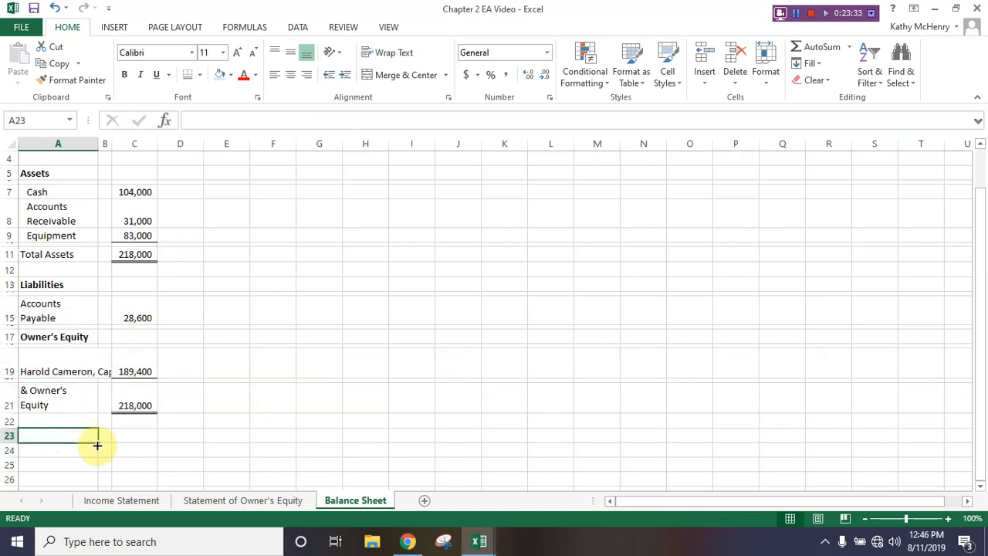
Auto-fit the height of row 21 and wrap the text of the owner's capital label in A19
double_click(12, 413)
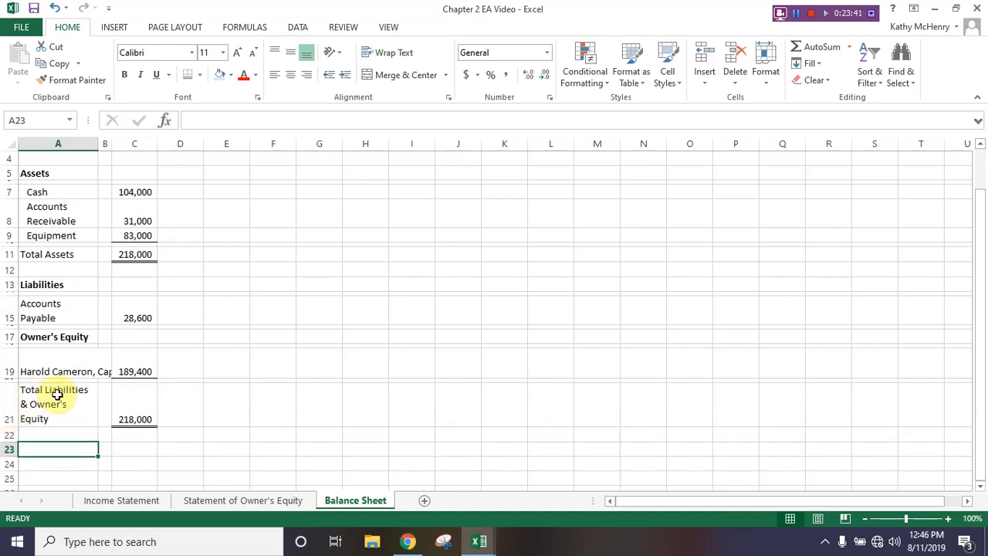
scroll(134, 401, up, 1)
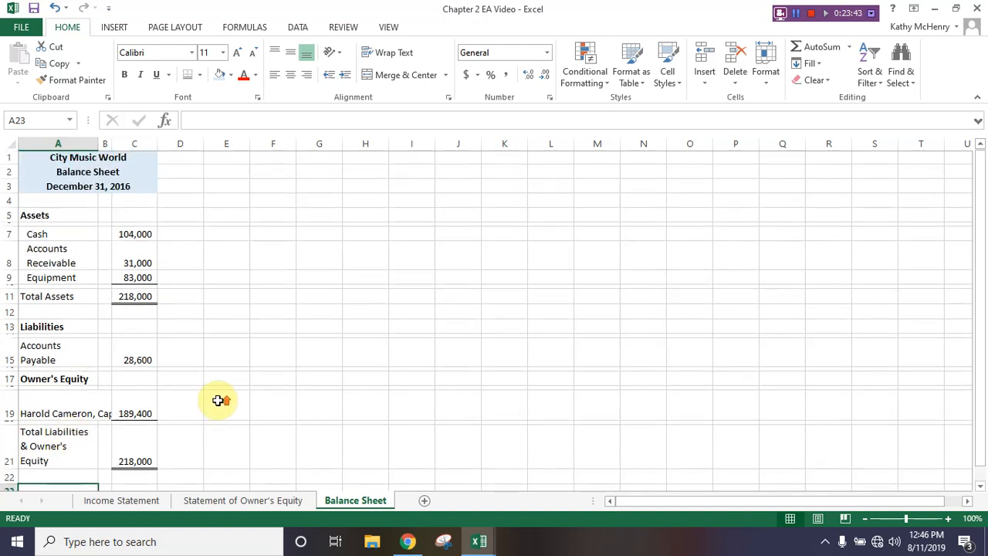
drag(82, 173, 90, 443)
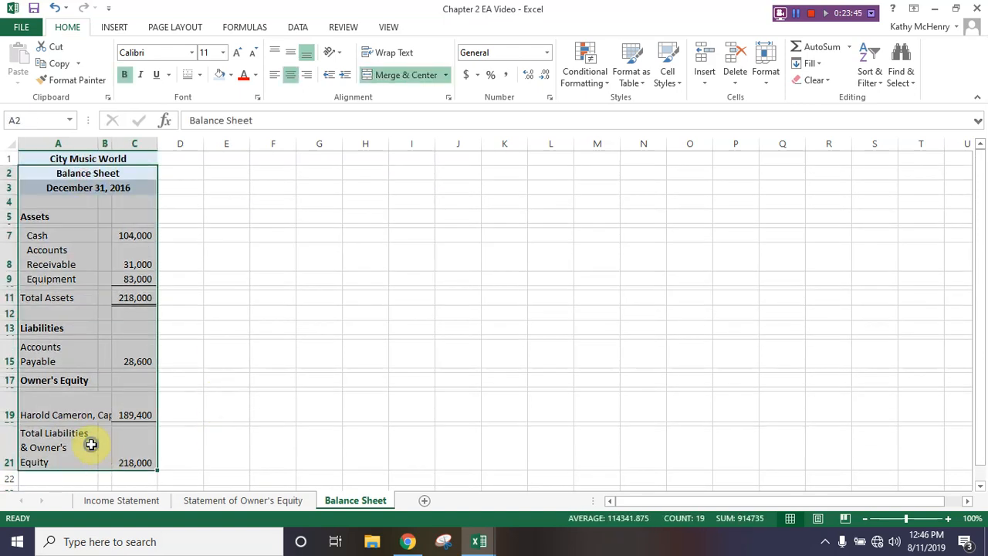
right_click(91, 444)
click(48, 407)
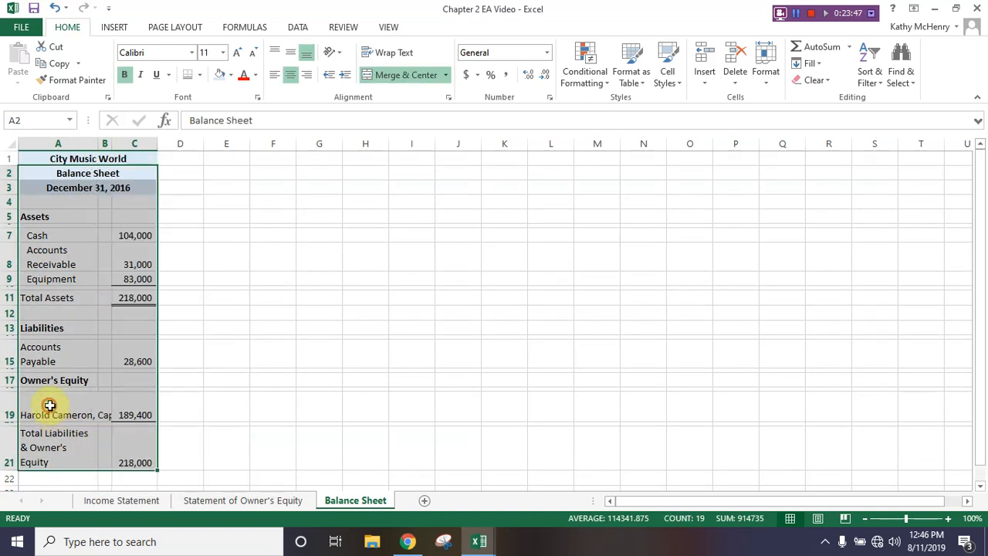
click(48, 406)
click(389, 60)
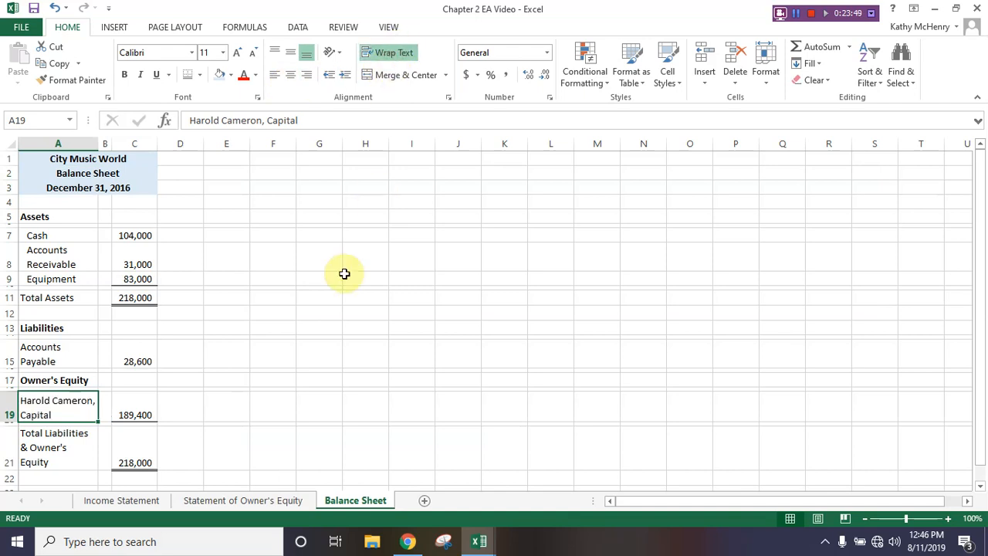
Copy the whole balance sheet in A1:C21 and paste it on the same sheet starting at F1
drag(80, 173, 71, 434)
right_click(70, 434)
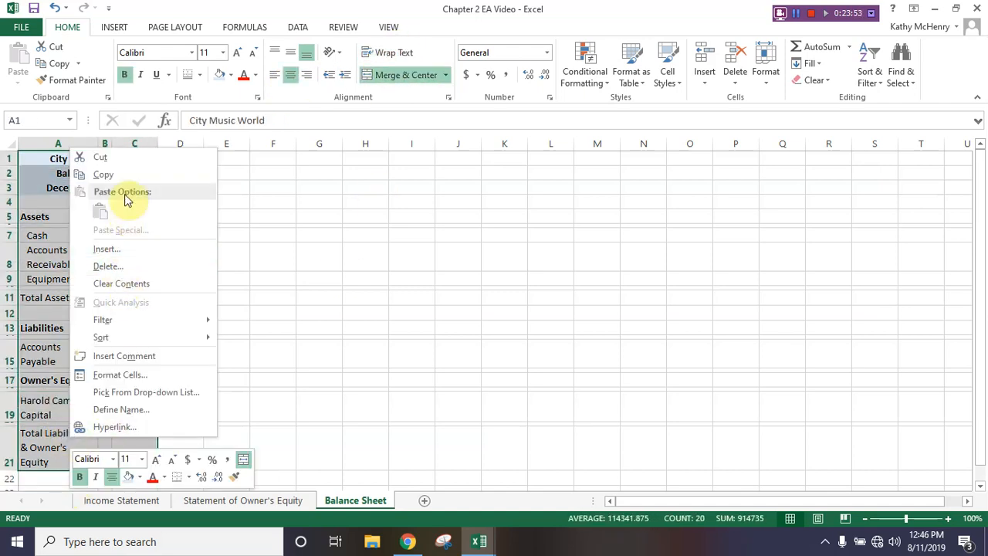
click(105, 172)
click(261, 160)
right_click(261, 160)
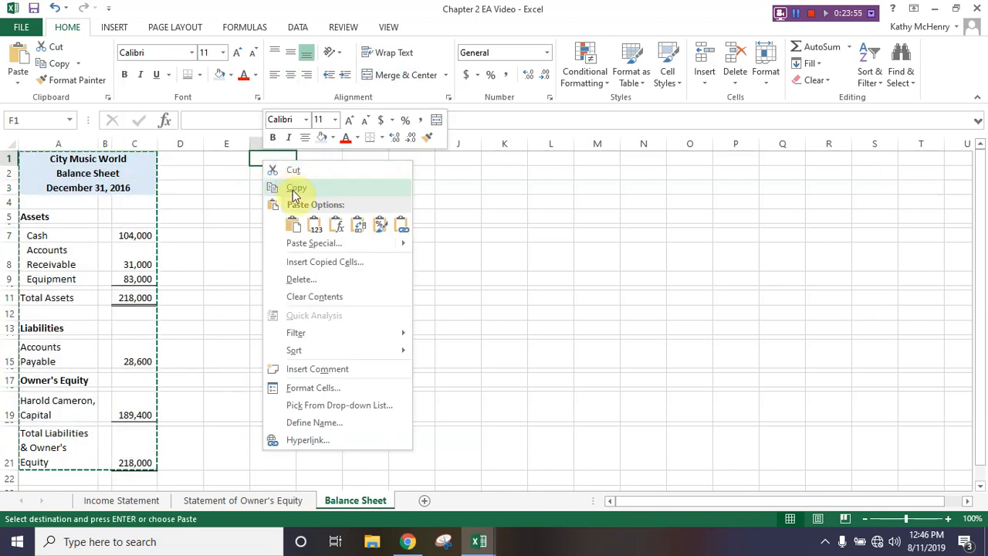
click(294, 223)
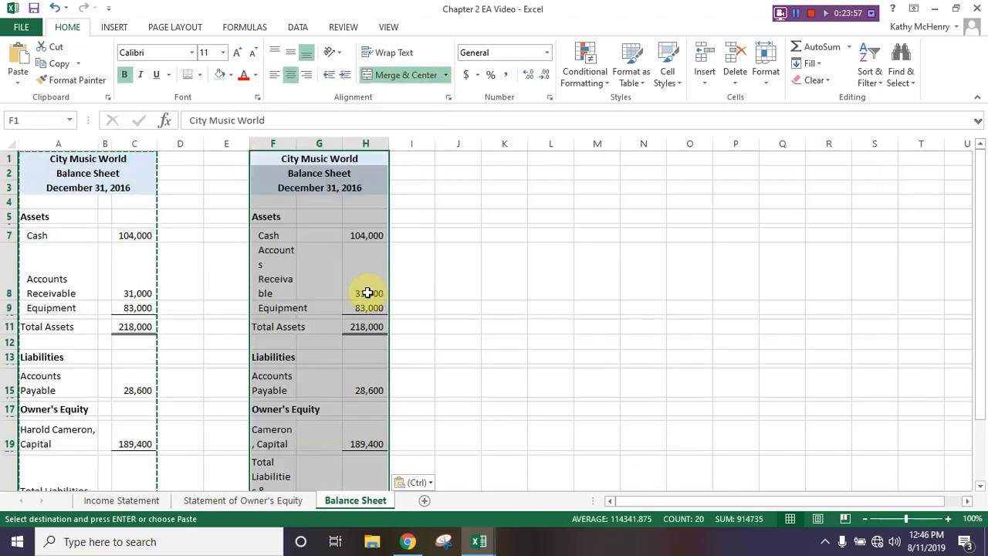
click(327, 247)
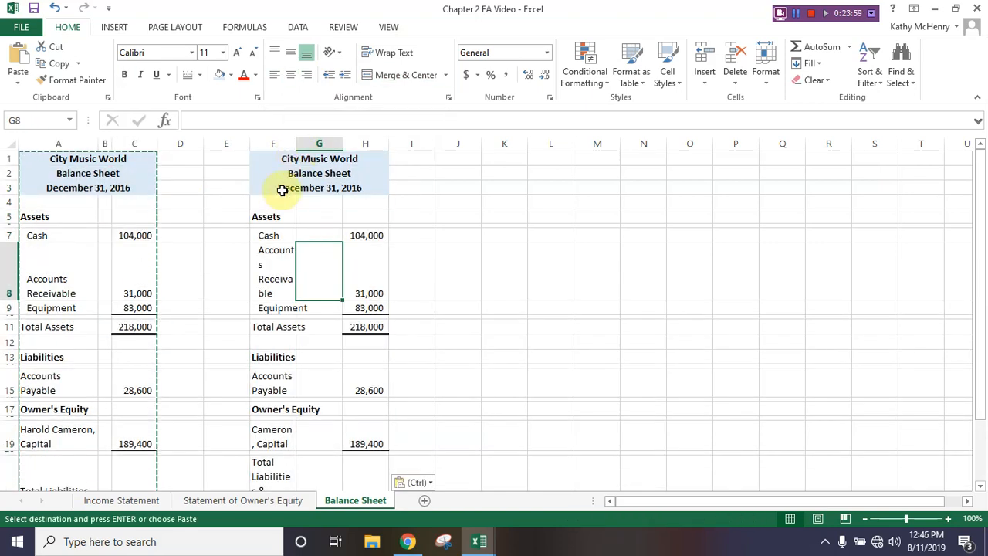
Remove text wrapping from column F and widen the column to fit its longest label on one line
click(274, 143)
click(387, 53)
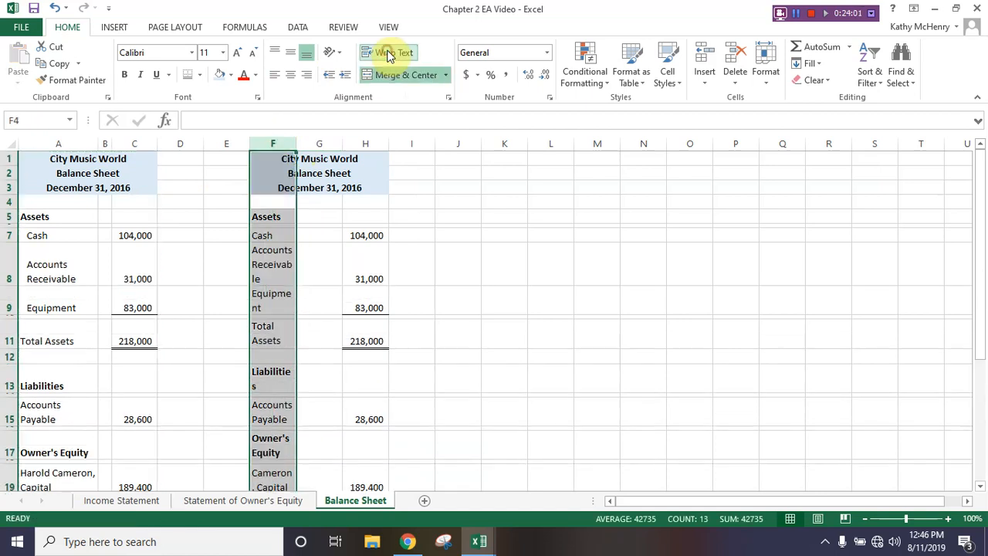
click(387, 53)
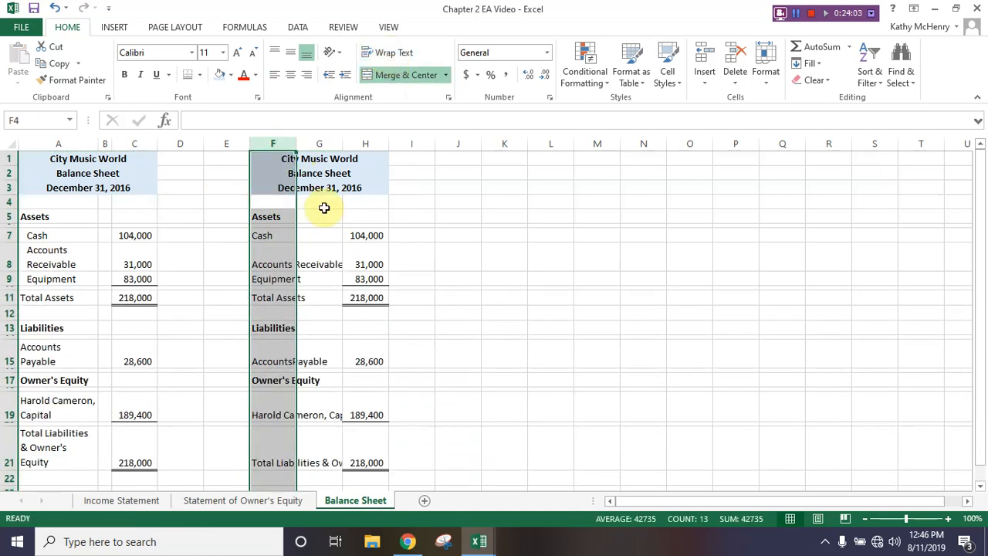
click(279, 289)
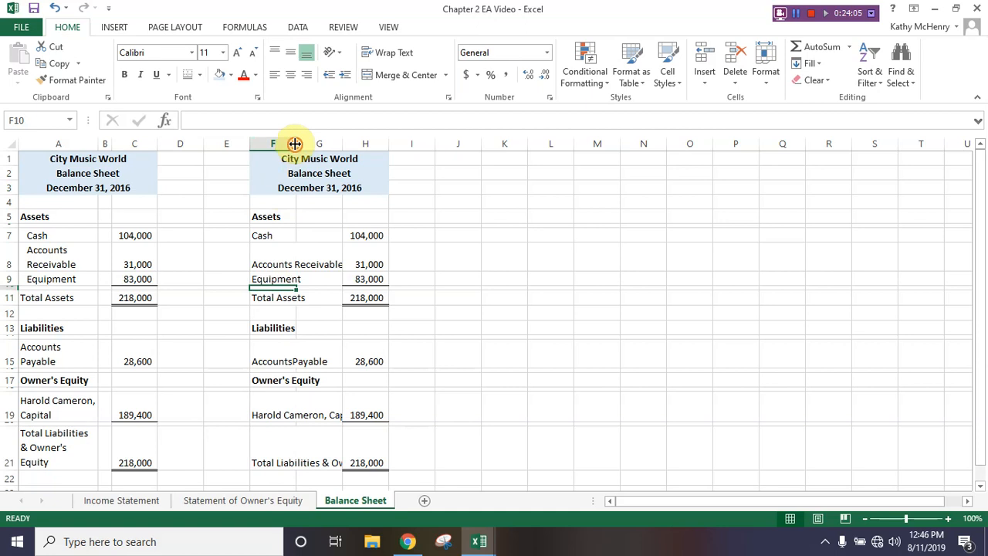
drag(295, 143, 418, 144)
Delete the empty column G between the labels and amounts of the copied balance sheet
click(434, 143)
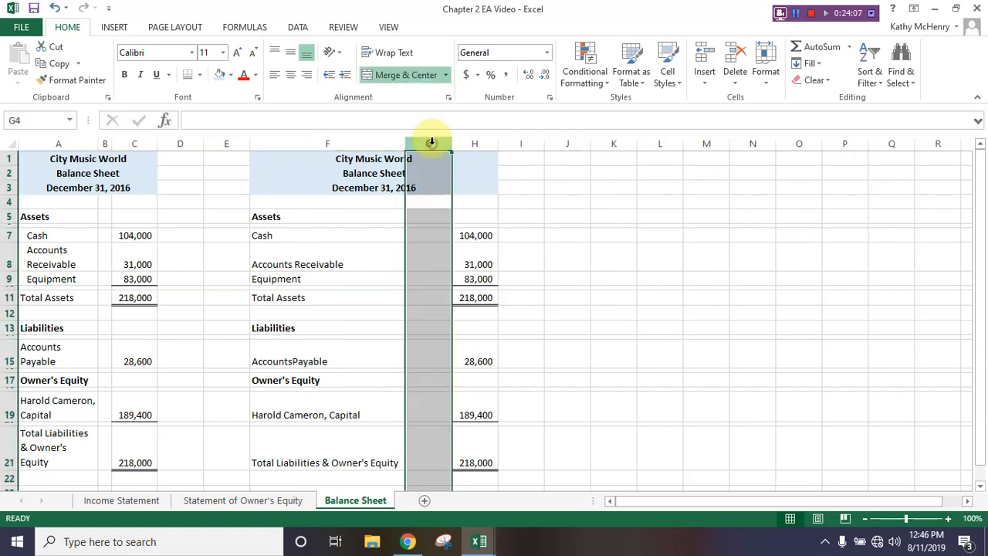
click(734, 57)
click(385, 298)
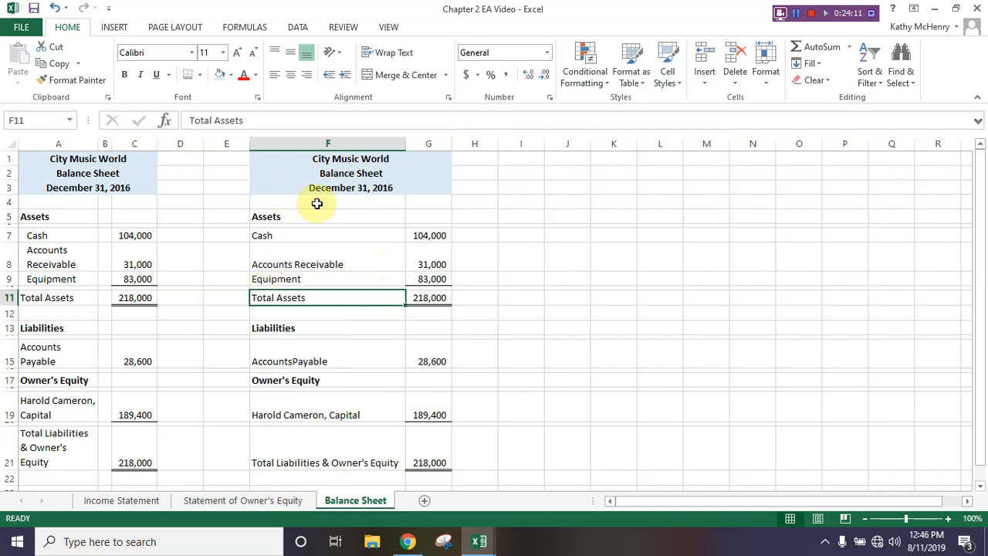
Copy the reformatted balance sheet in F1:G21 and paste it below, starting at F23
drag(339, 156, 348, 463)
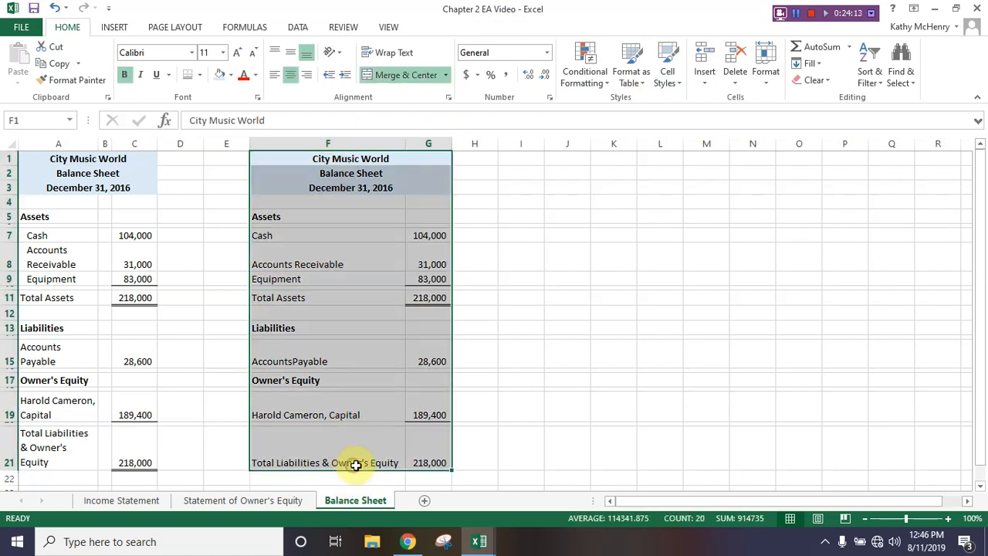
key(ctrl+c)
scroll(220, 393, down, 4)
click(49, 336)
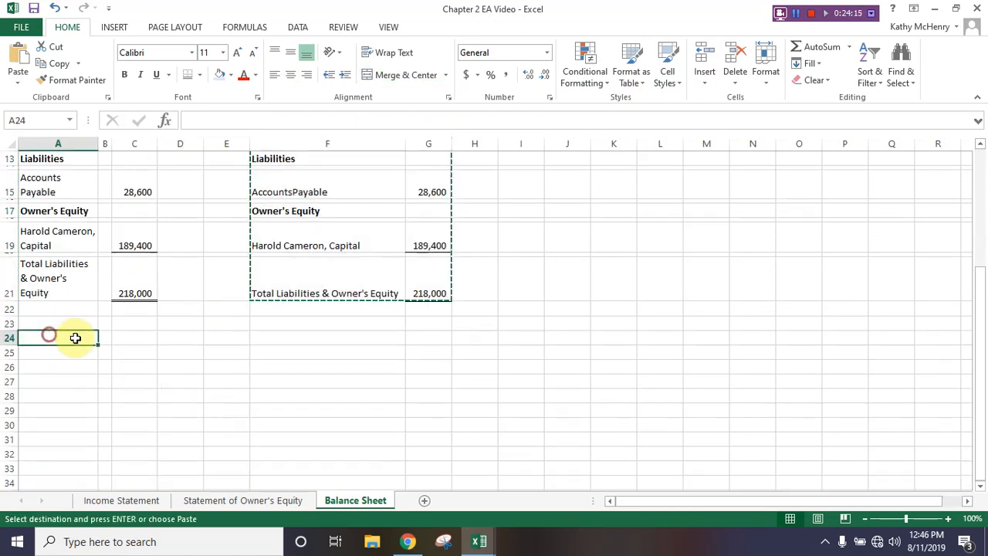
click(273, 336)
click(270, 323)
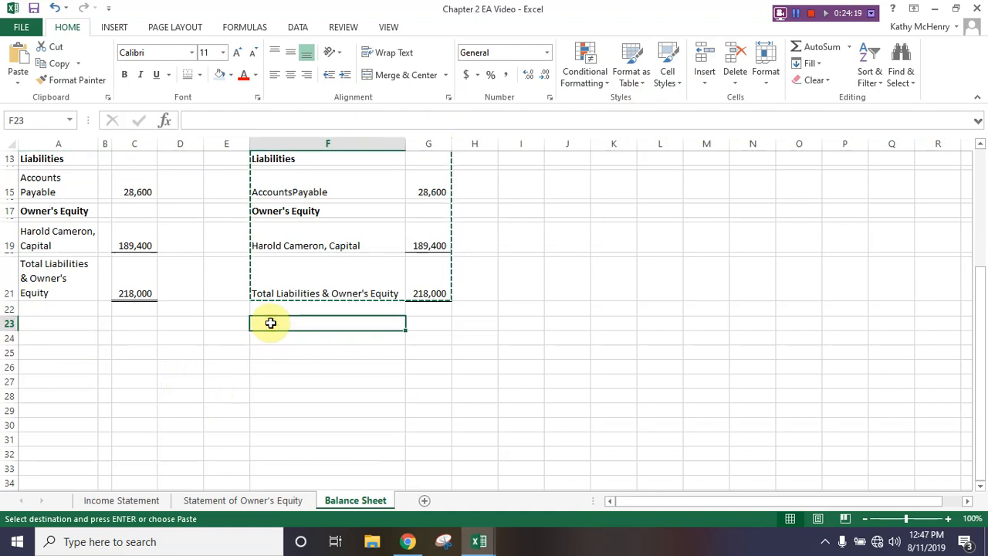
key(Return)
scroll(324, 324, down, 5)
click(325, 291)
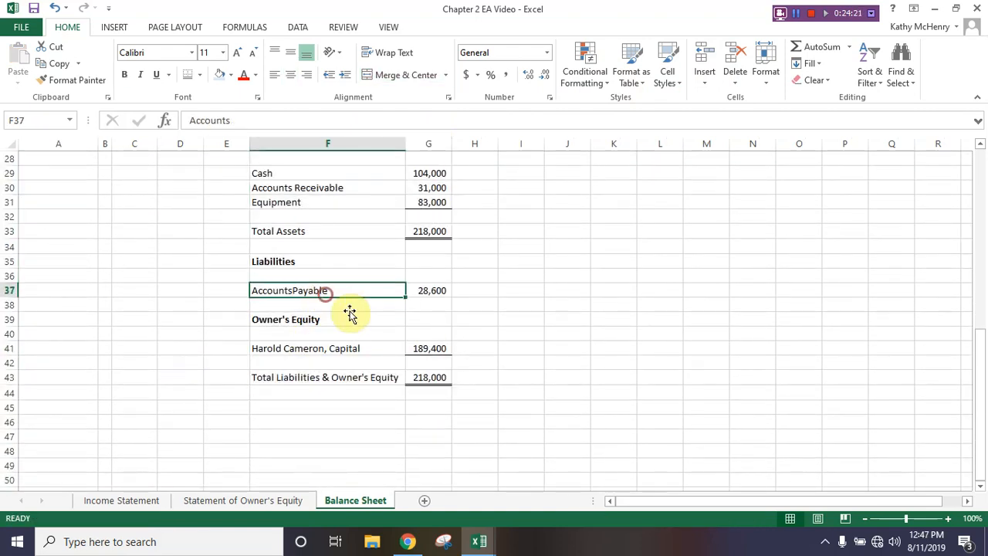
In the lower copy, delete the blank rows above Total Assets, below the Liabilities heading and below the Assets heading
scroll(317, 262, up, 2)
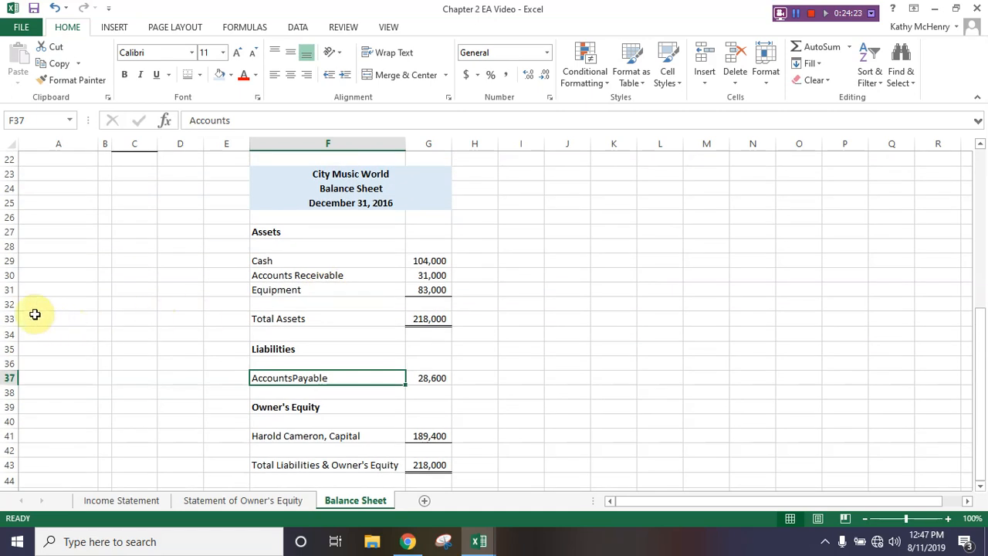
click(9, 304)
click(733, 46)
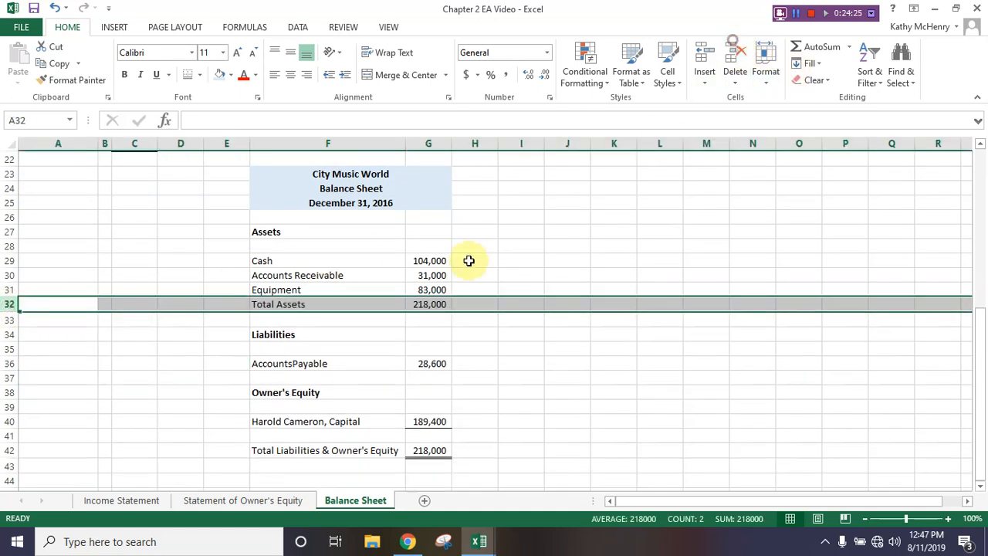
click(6, 349)
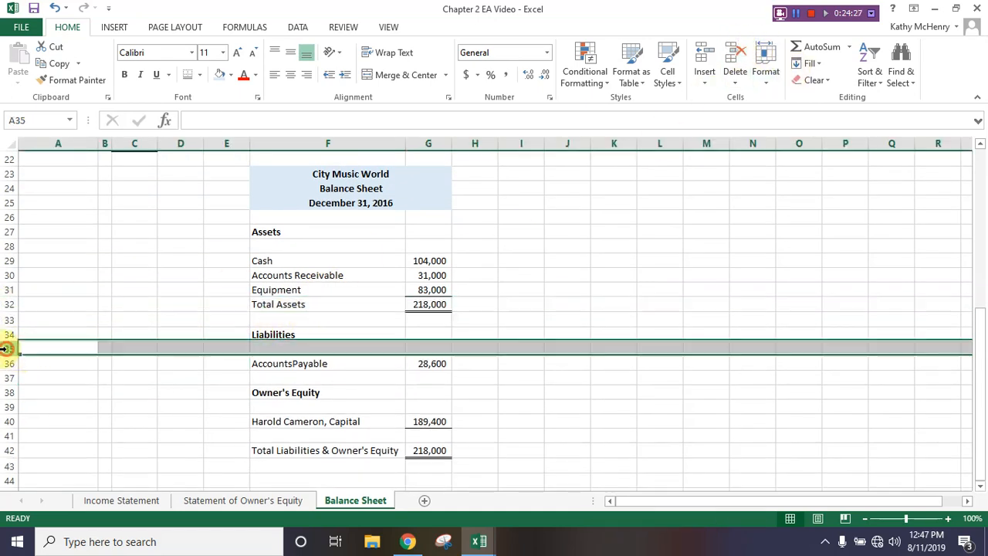
click(734, 58)
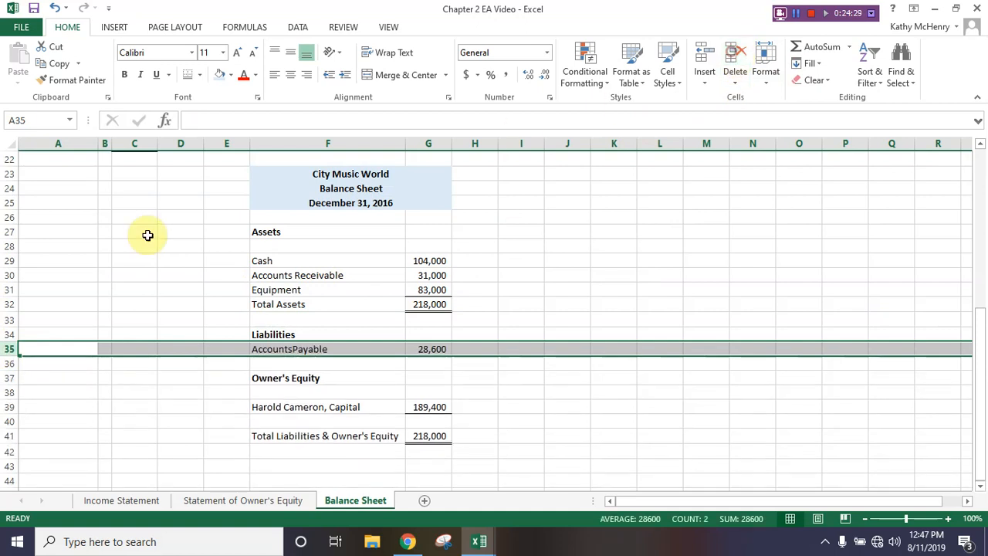
click(4, 247)
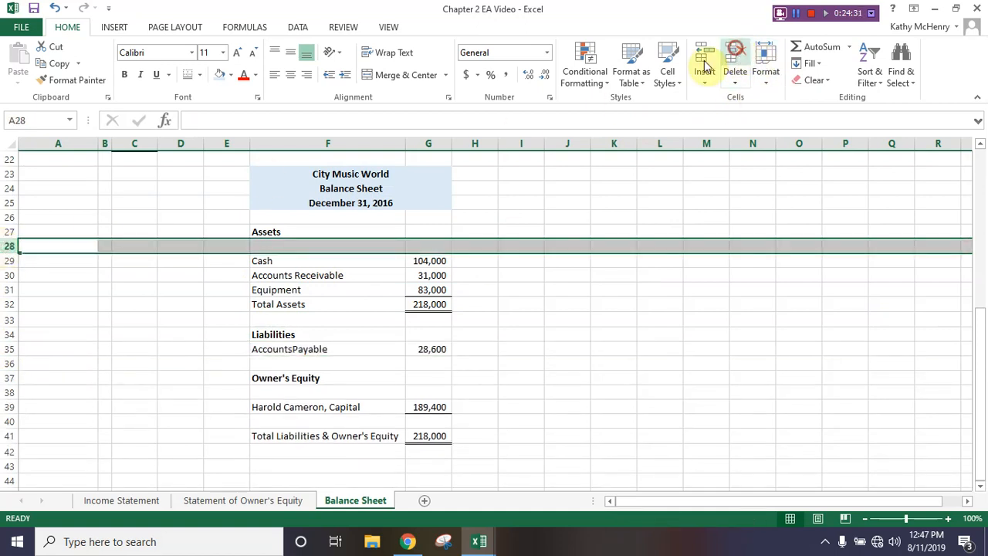
click(734, 52)
Delete the blank rows above and below the owner's capital line and the one above the Owner's Equity heading in the lower copy
click(8, 392)
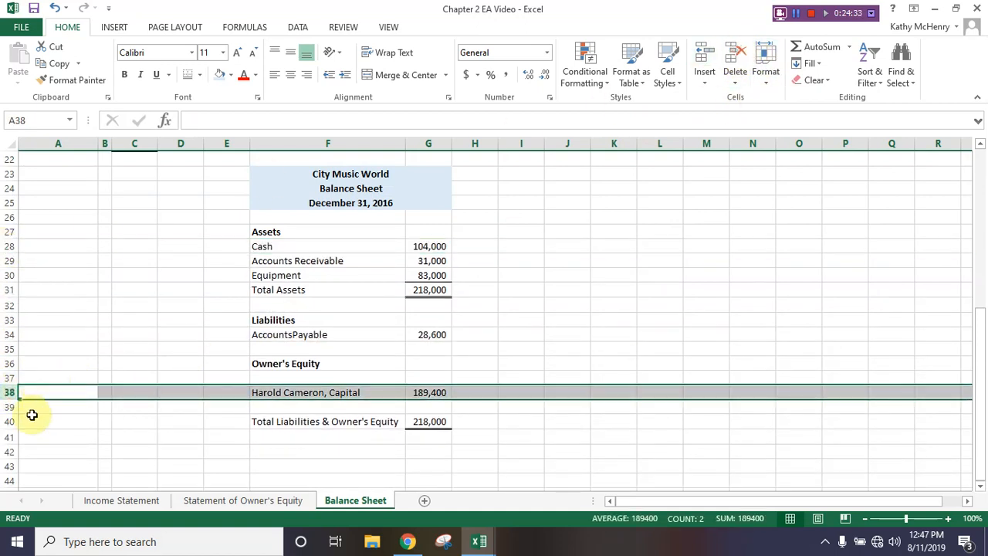
click(7, 378)
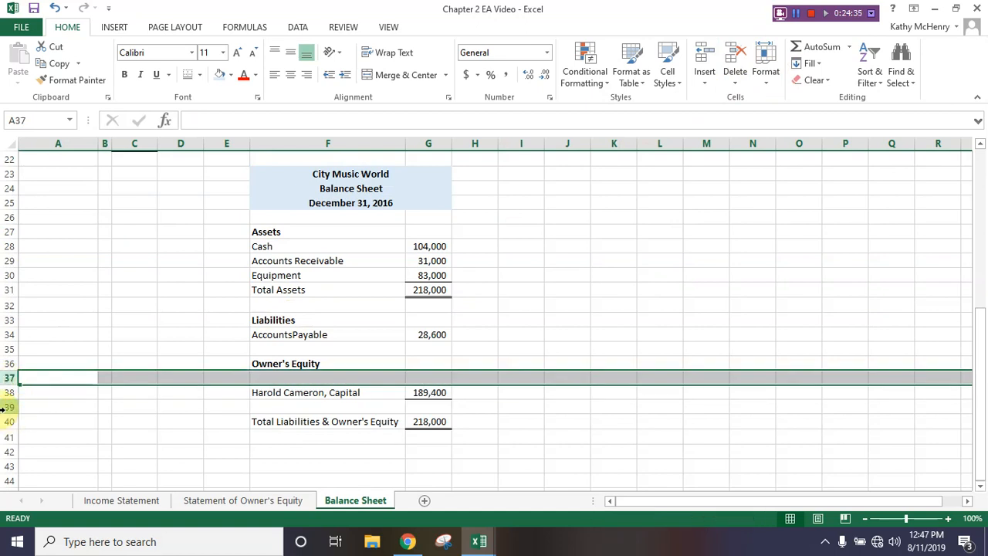
ctrl+click(7, 407)
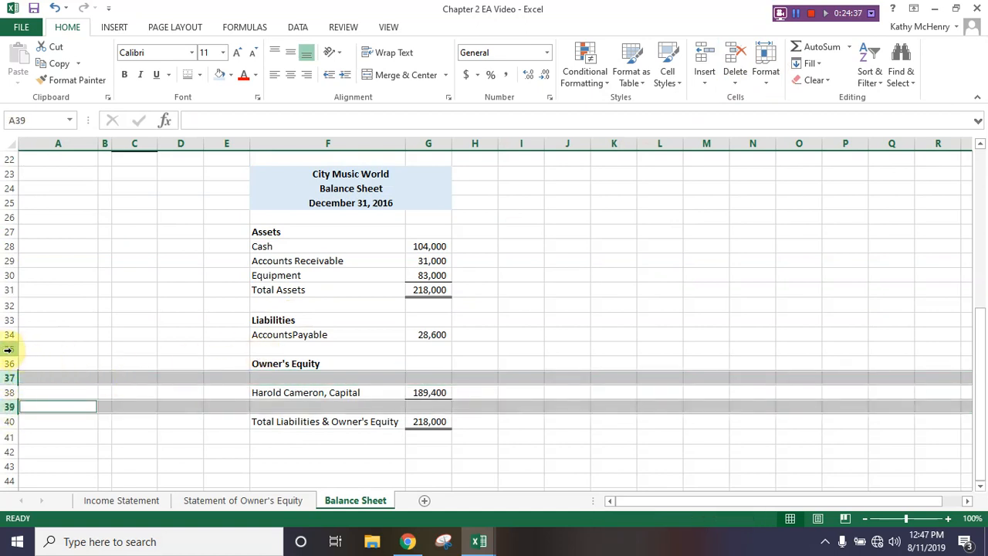
click(734, 60)
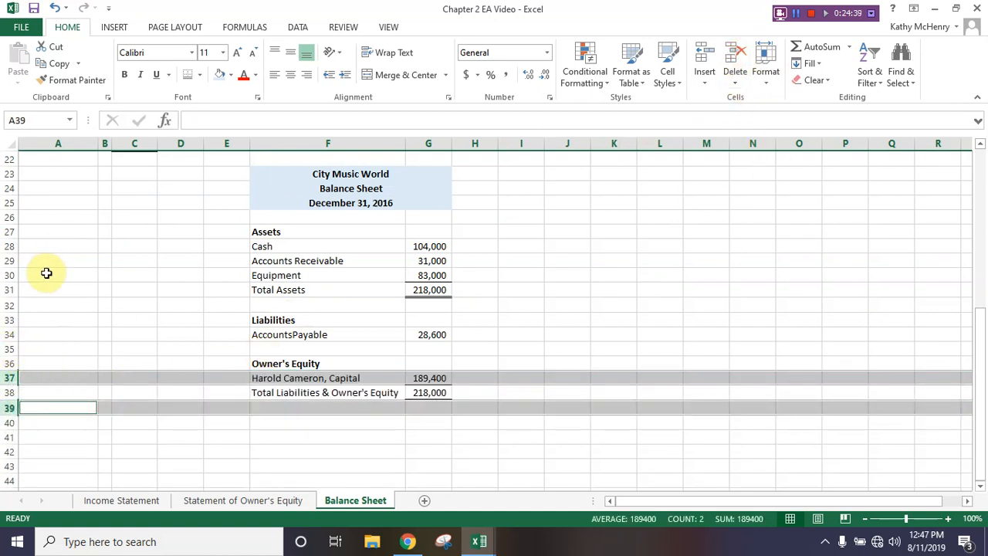
click(9, 349)
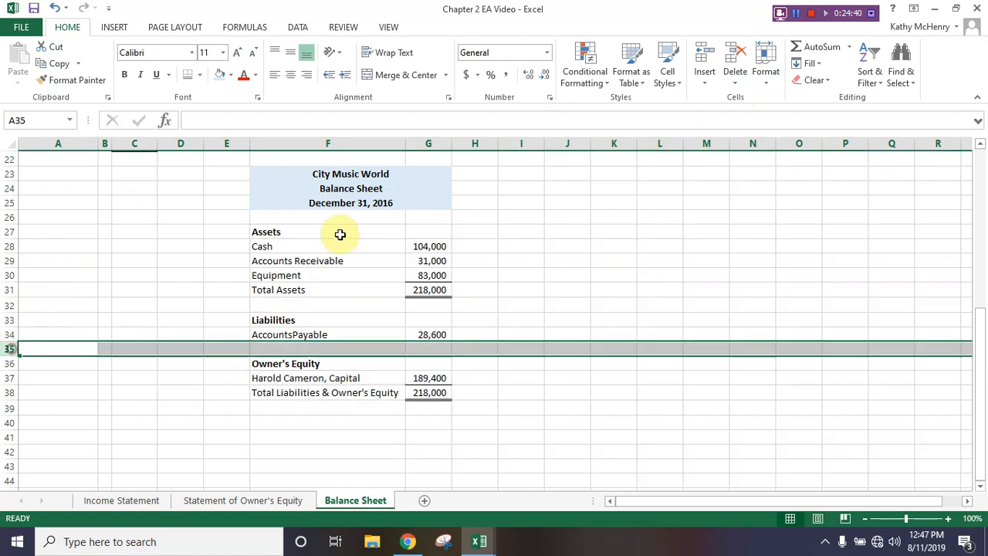
click(746, 59)
click(514, 305)
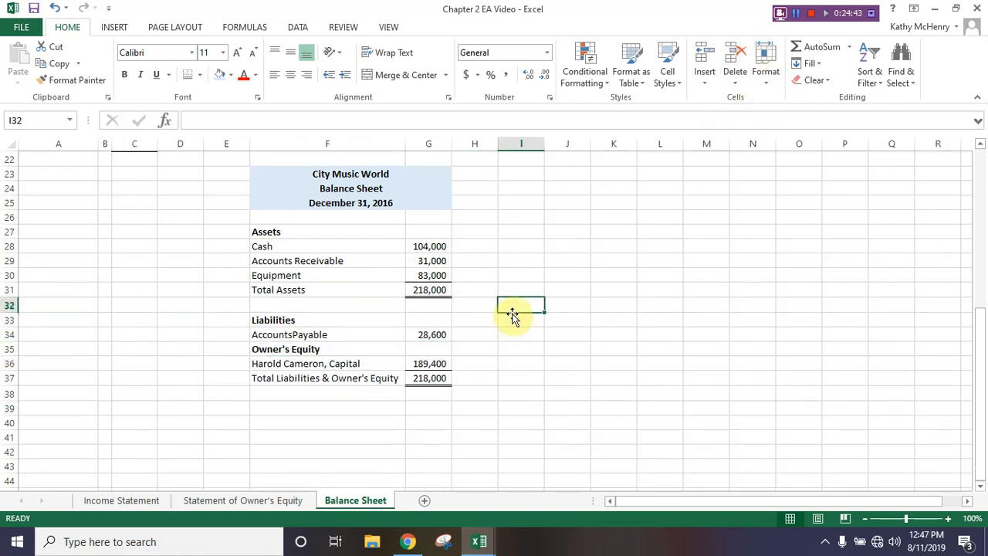
Merge and center the Assets, Liabilities and Owner's Equity headings of the lower balance sheet across columns F and G
click(306, 232)
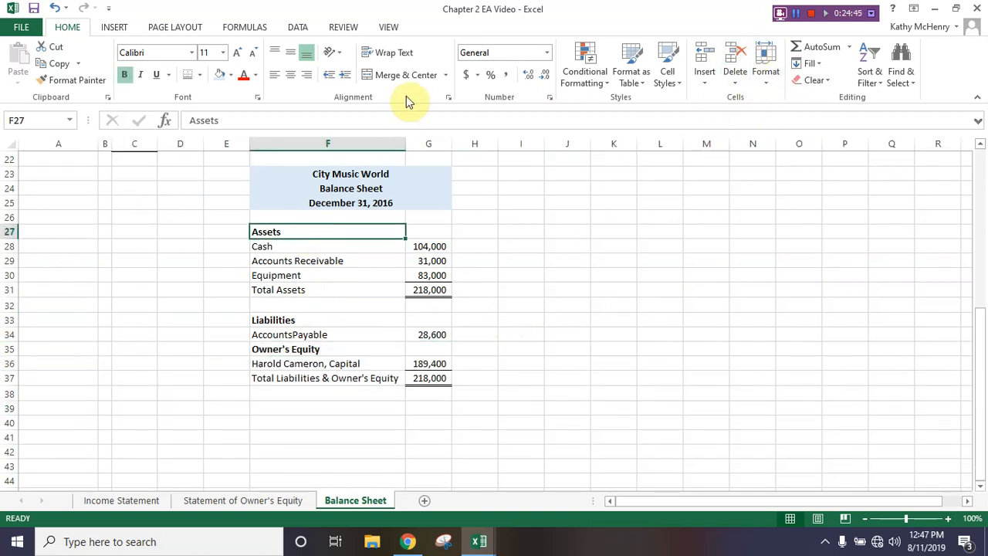
click(290, 74)
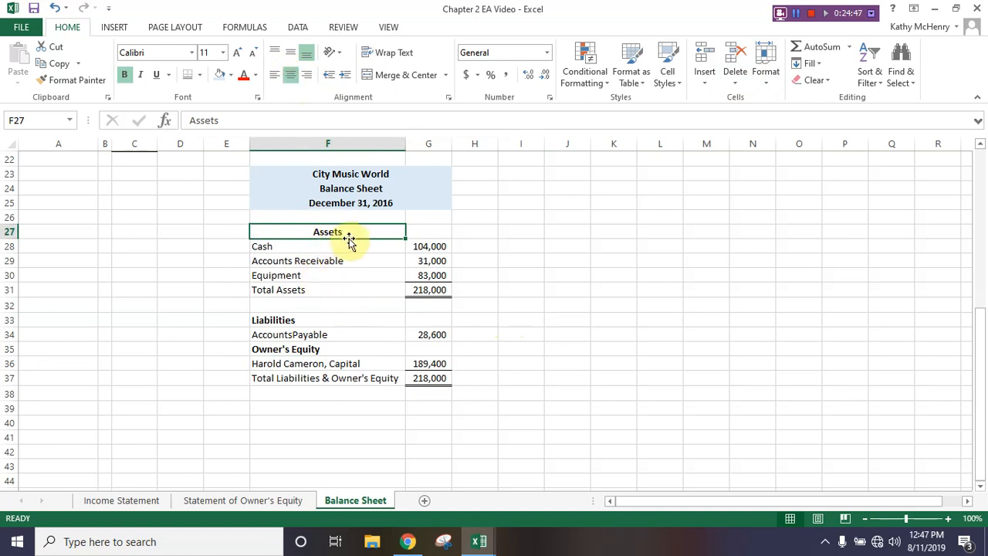
drag(350, 231, 417, 235)
click(419, 77)
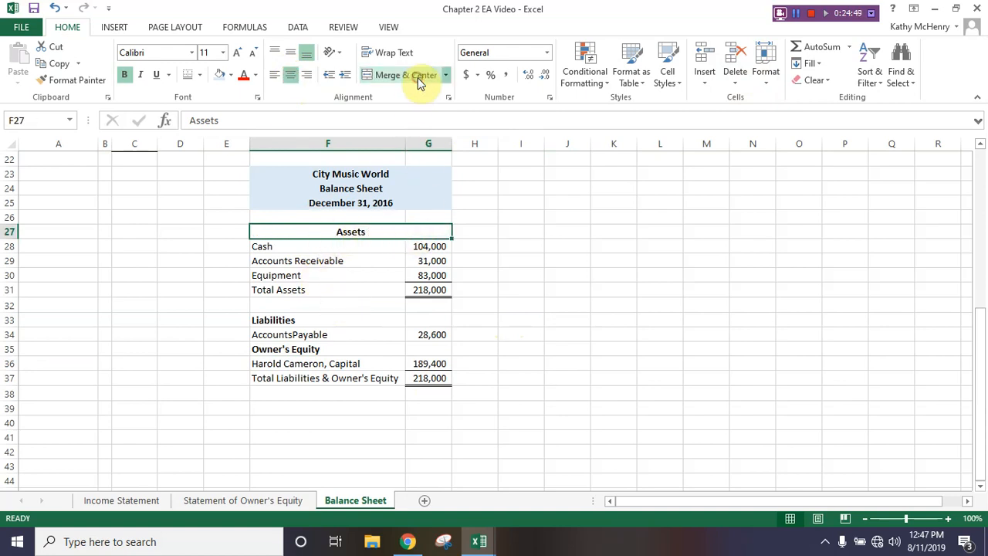
drag(350, 319, 413, 319)
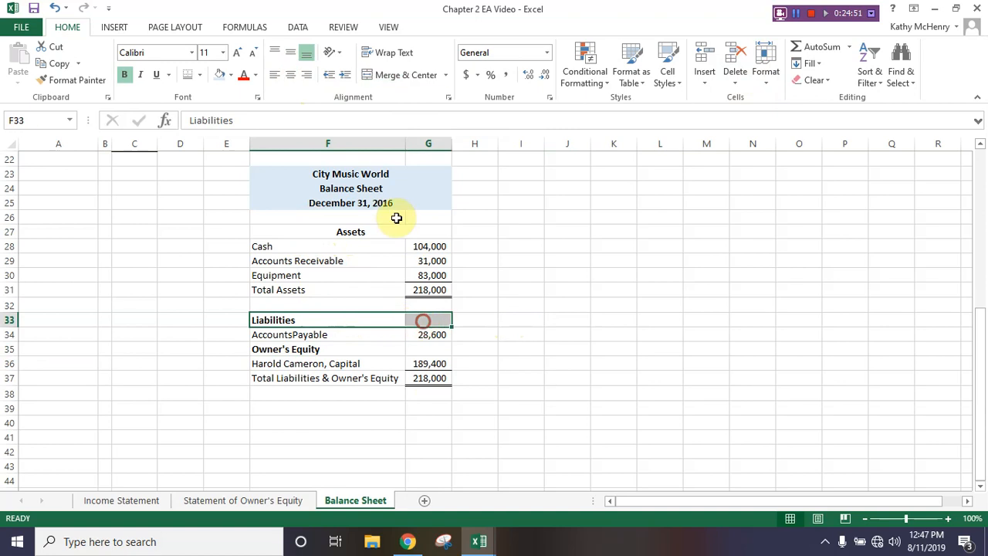
click(403, 75)
drag(360, 348, 415, 350)
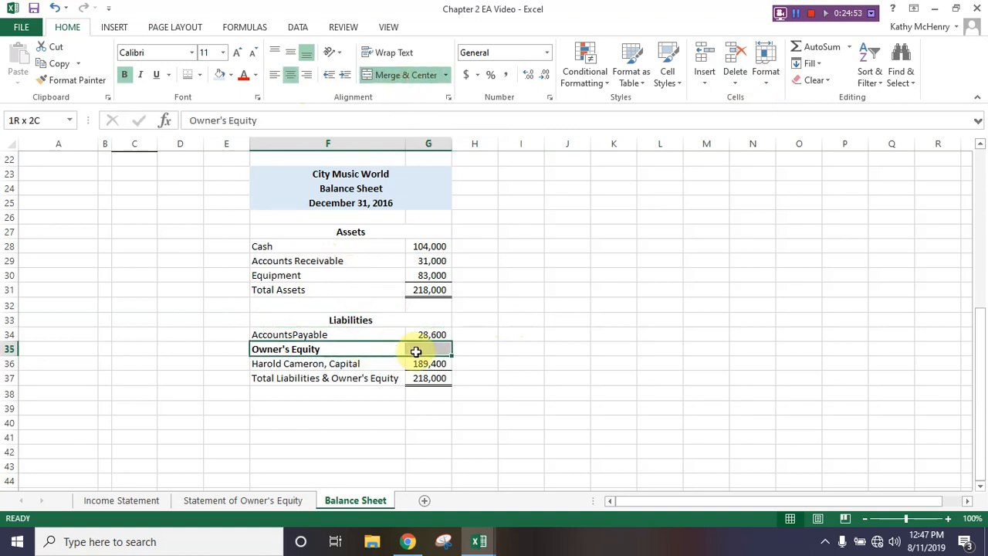
click(397, 74)
click(495, 305)
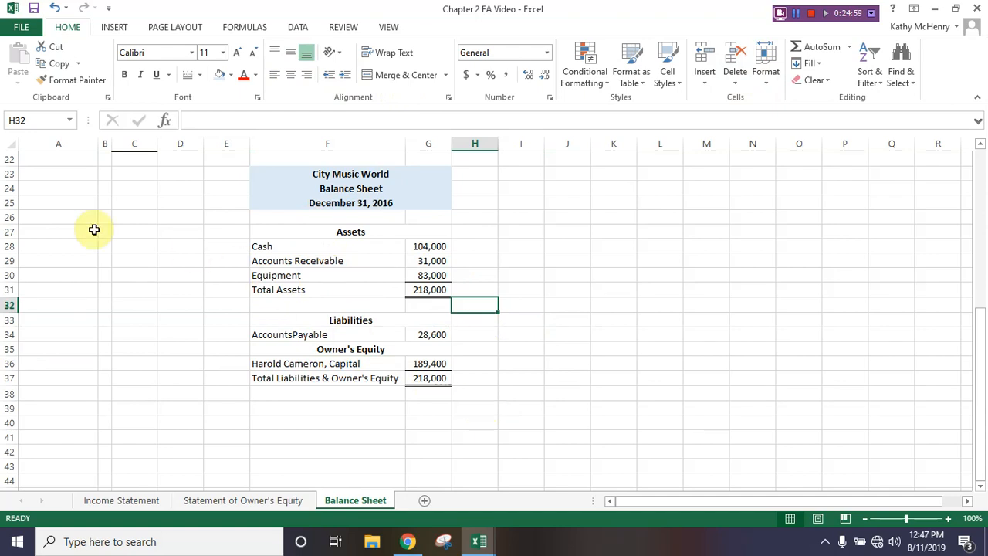
Delete the blank row 26 between the date line and the Assets heading of the lower balance sheet
click(8, 217)
click(735, 51)
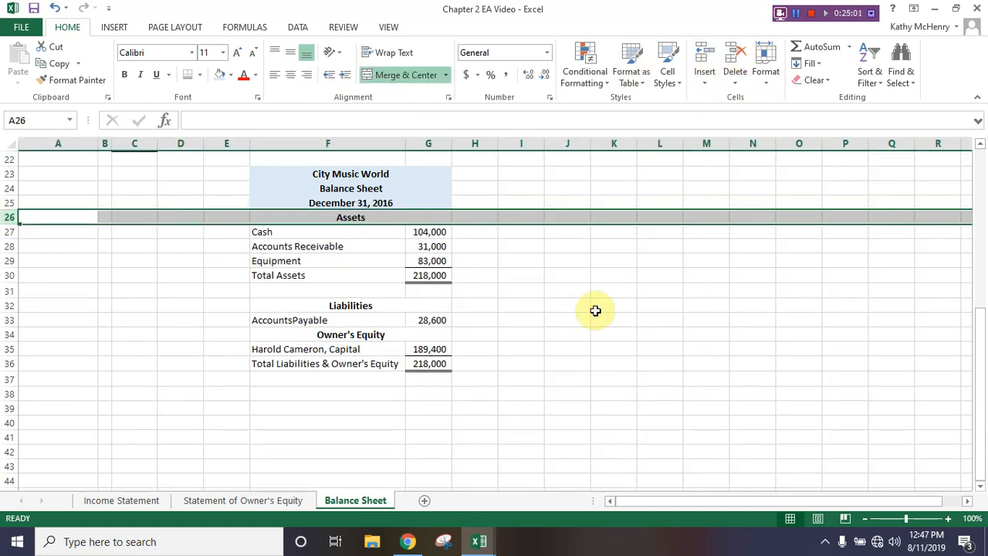
click(561, 317)
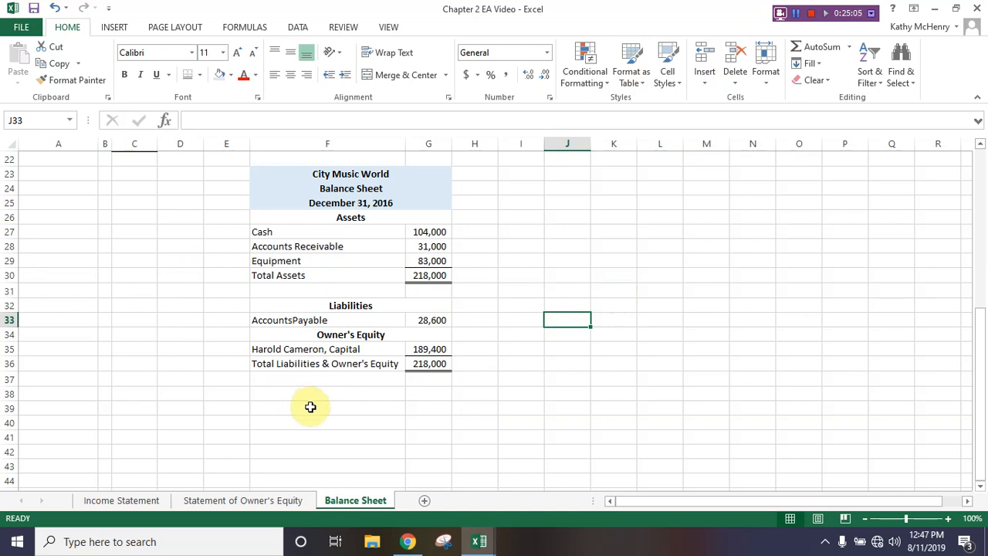
Try to move the compact balance sheet from F23:G36 up to F1, beside the original
scroll(331, 440, up, 5)
scroll(335, 442, down, 4)
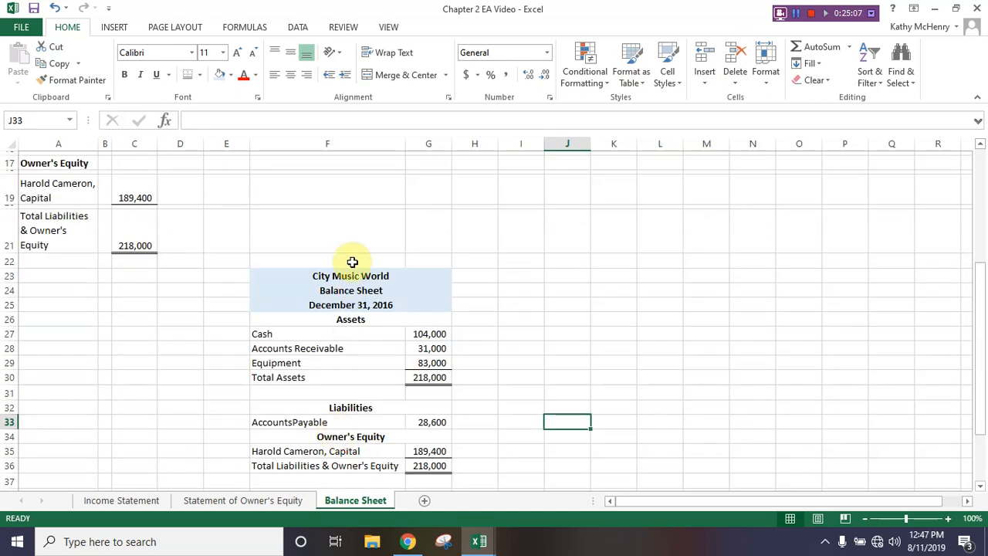
drag(345, 279, 349, 463)
right_click(348, 466)
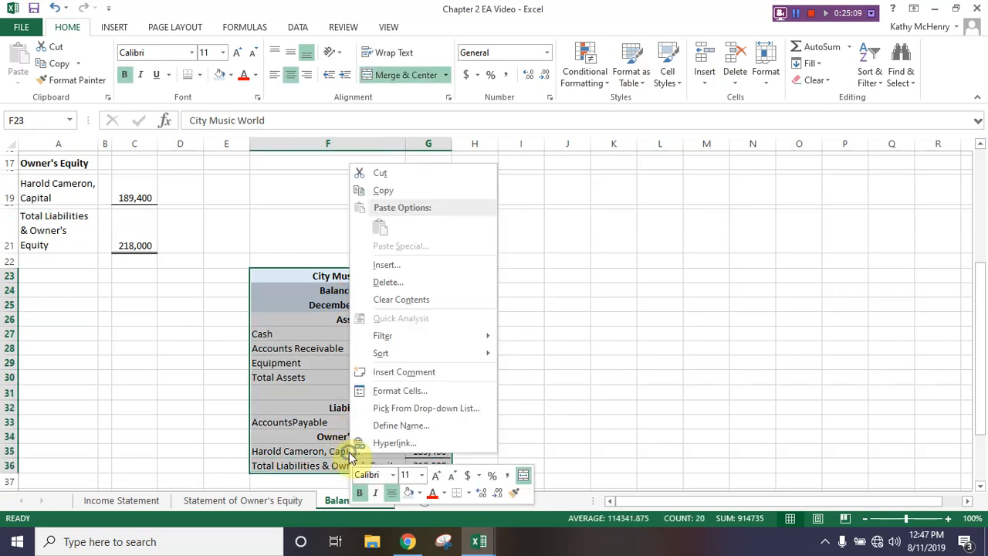
click(386, 172)
scroll(370, 294, up, 5)
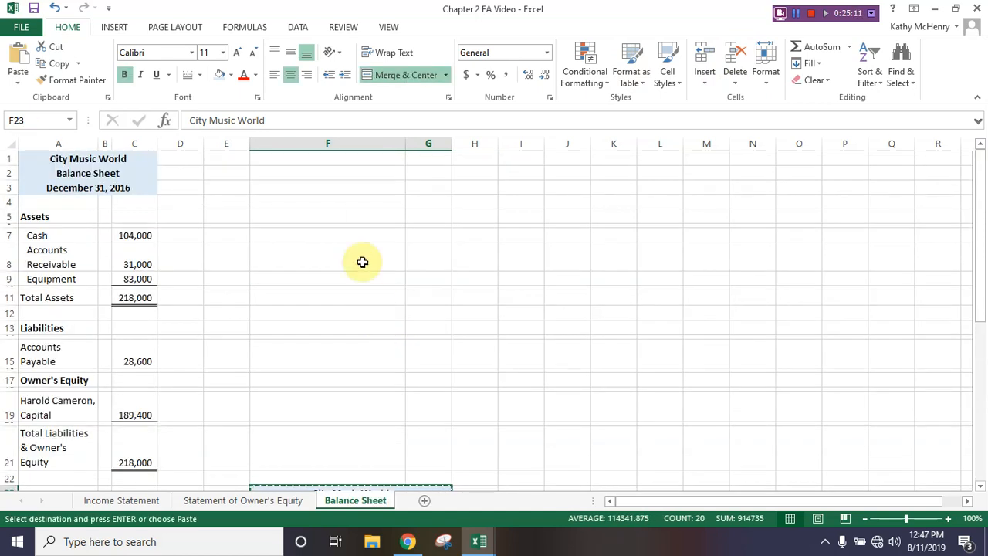
click(343, 159)
right_click(342, 157)
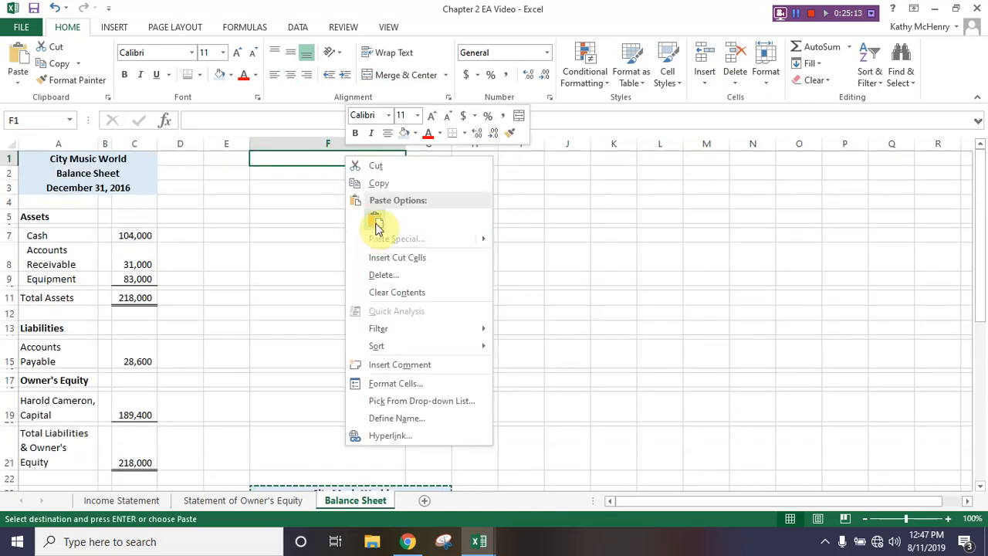
click(375, 222)
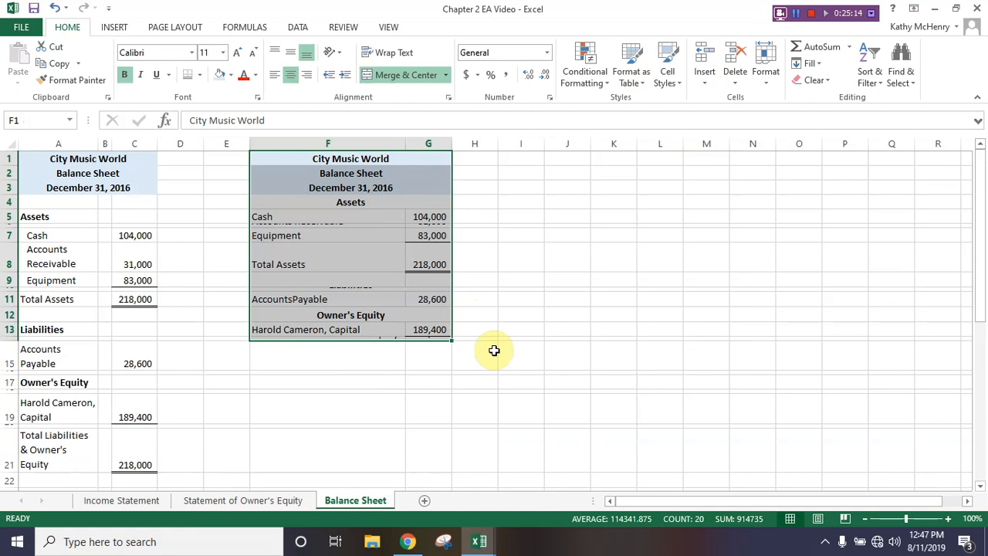
click(55, 8)
Compare the original balance sheet in columns A to C with the compact version in F23:G36
scroll(287, 338, down, 2)
click(287, 338)
scroll(253, 340, up, 2)
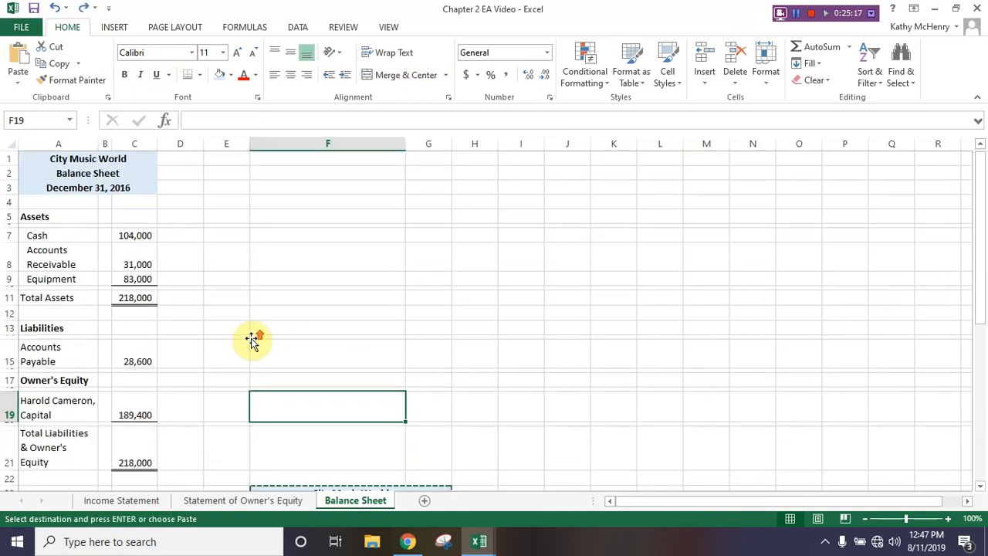
scroll(253, 336, down, 6)
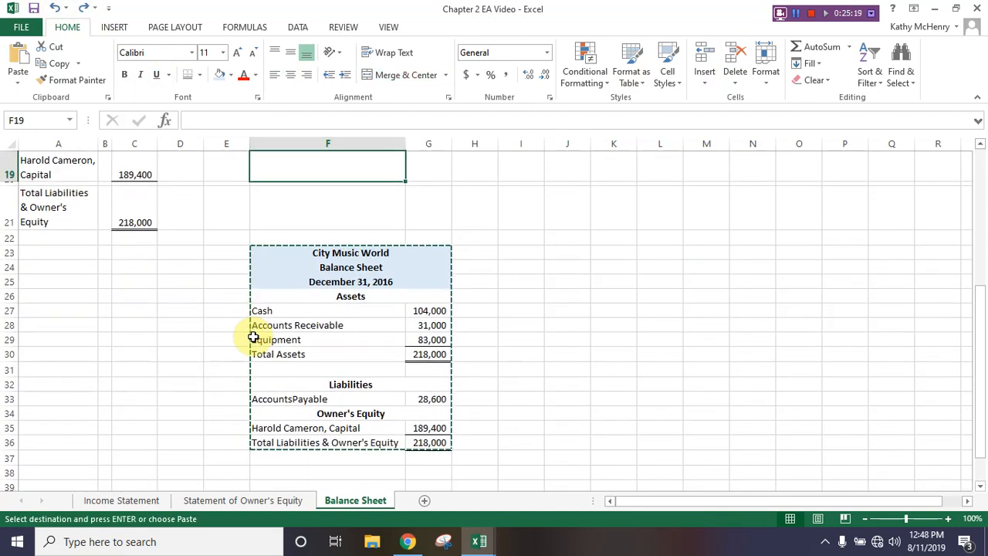
click(295, 342)
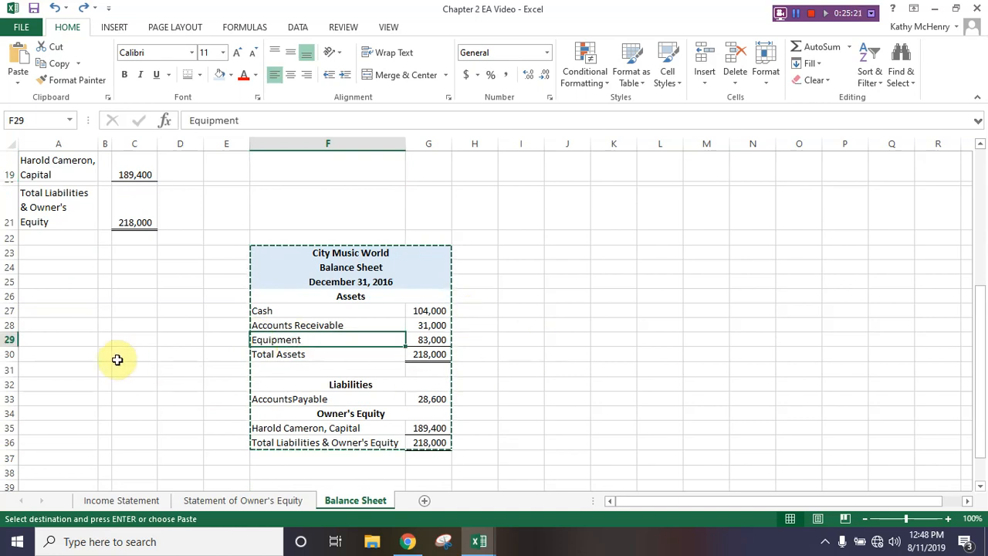
scroll(114, 363, up, 1)
scroll(112, 363, up, 5)
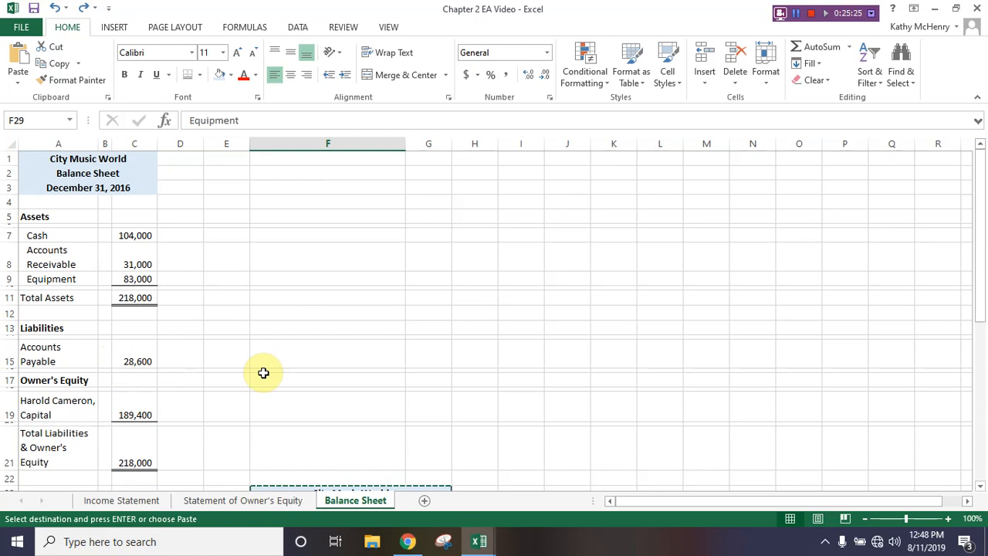
scroll(263, 373, down, 5)
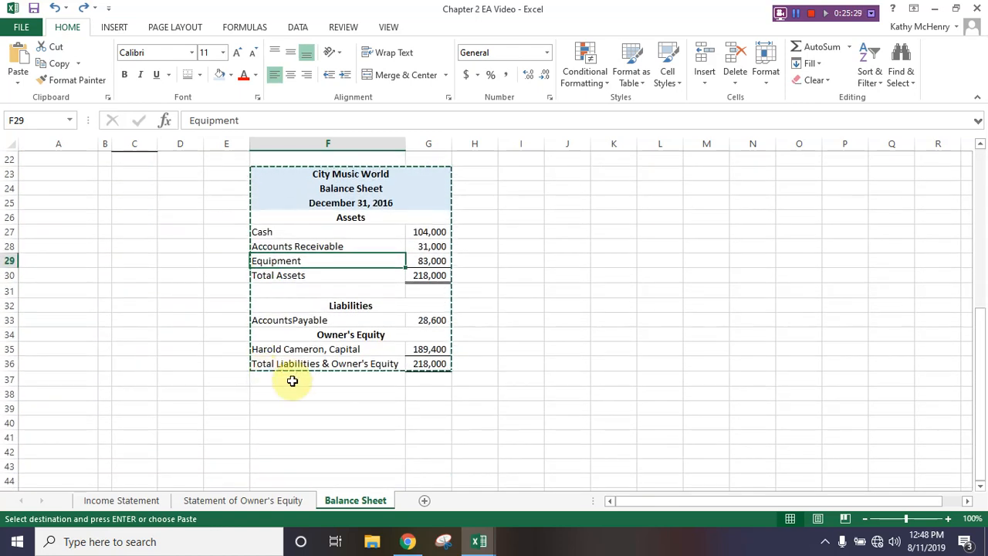
click(355, 418)
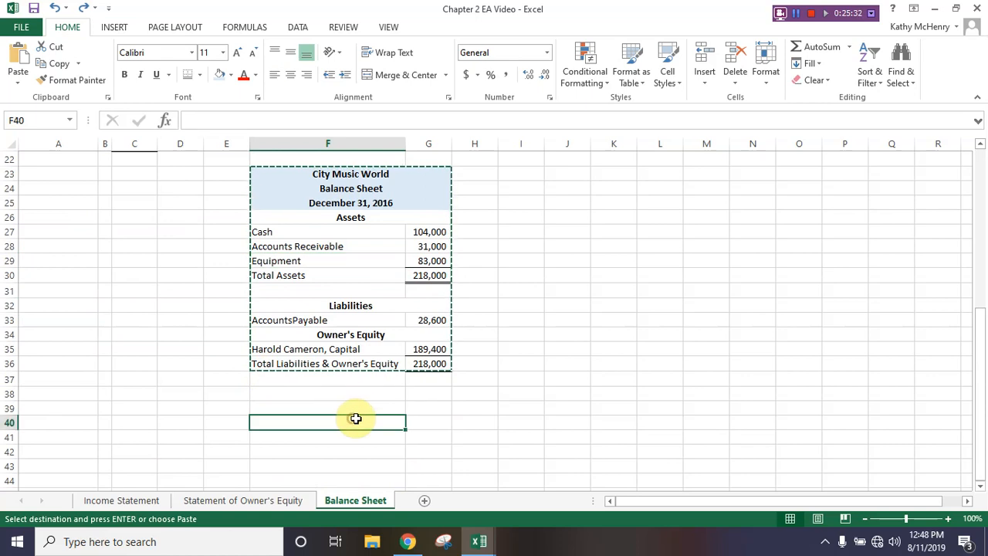
Correct the liability label in F33 to read "Accounts Payable" on a single line, with a space between the words
double_click(294, 321)
key(alt+Return)
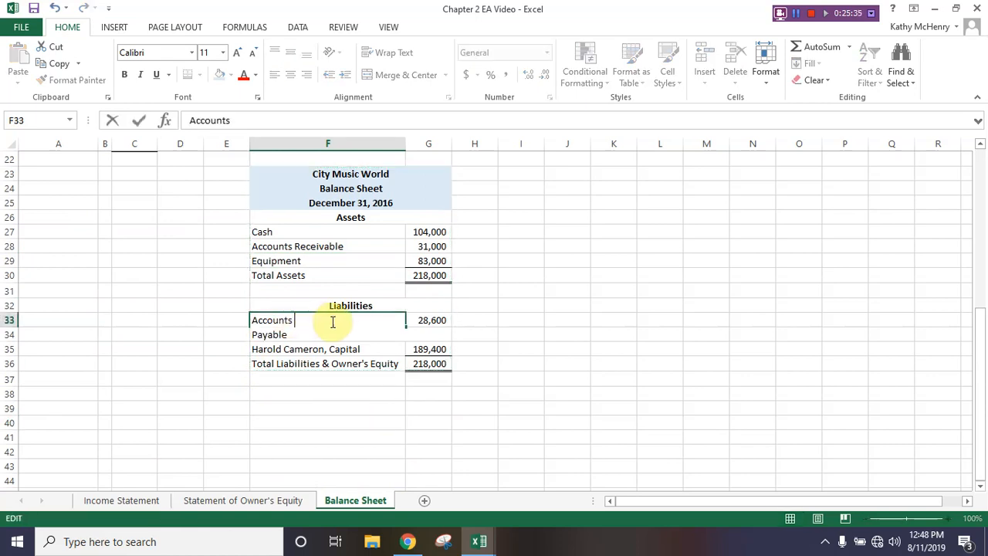
key(Return)
click(312, 319)
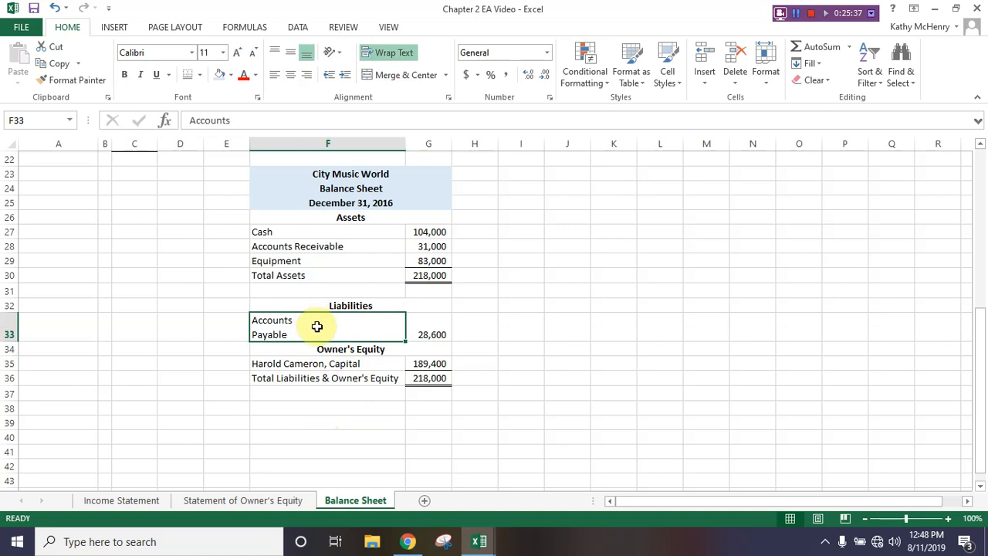
double_click(315, 327)
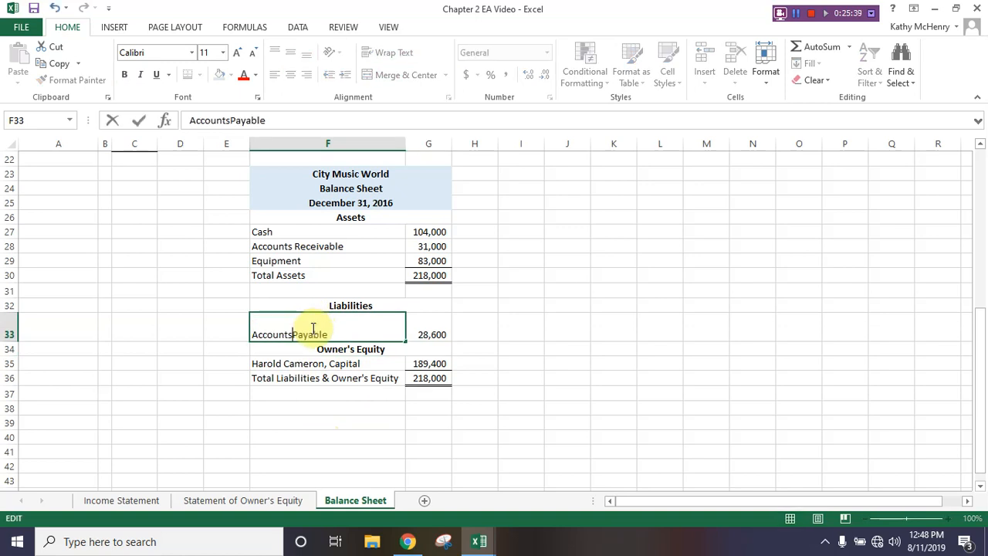
key(Return)
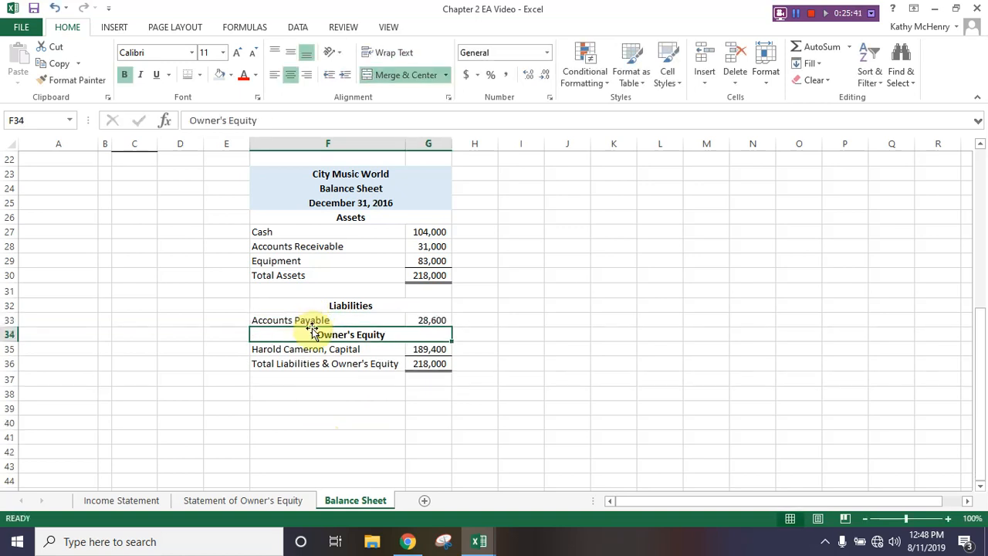
click(294, 379)
scroll(286, 332, up, 7)
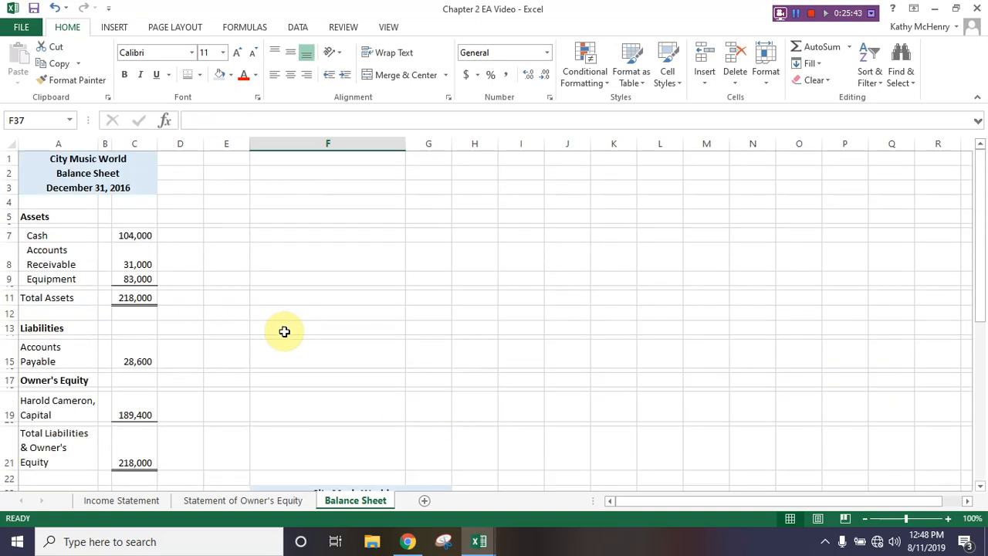